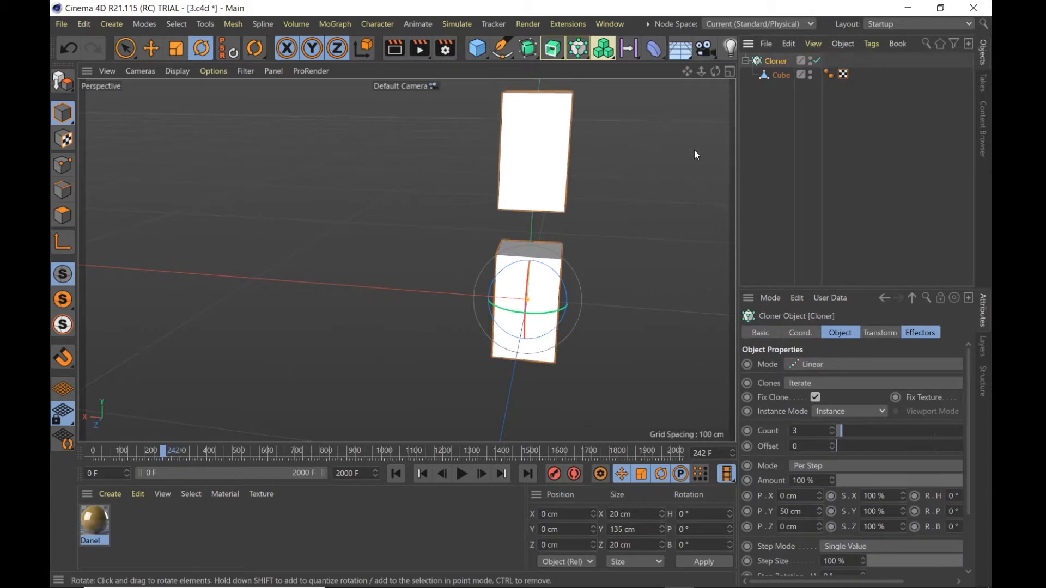
Add a Sound effector to the selected Cloner
{"action": "scroll", "coordinate": [694, 155], "scroll_direction": "down", "scroll_amount": 3}
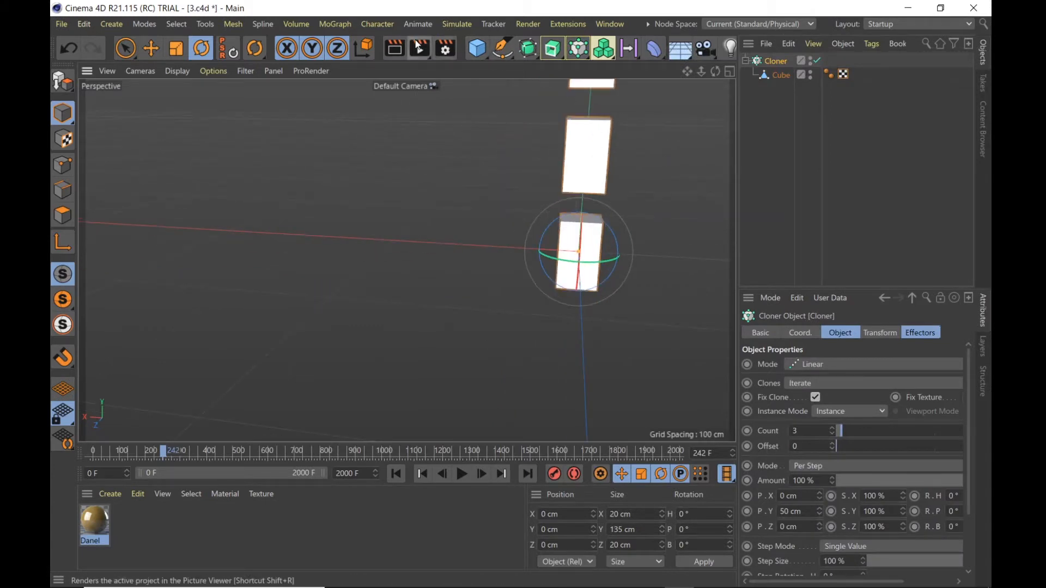
{"action": "left_click", "coordinate": [337, 24]}
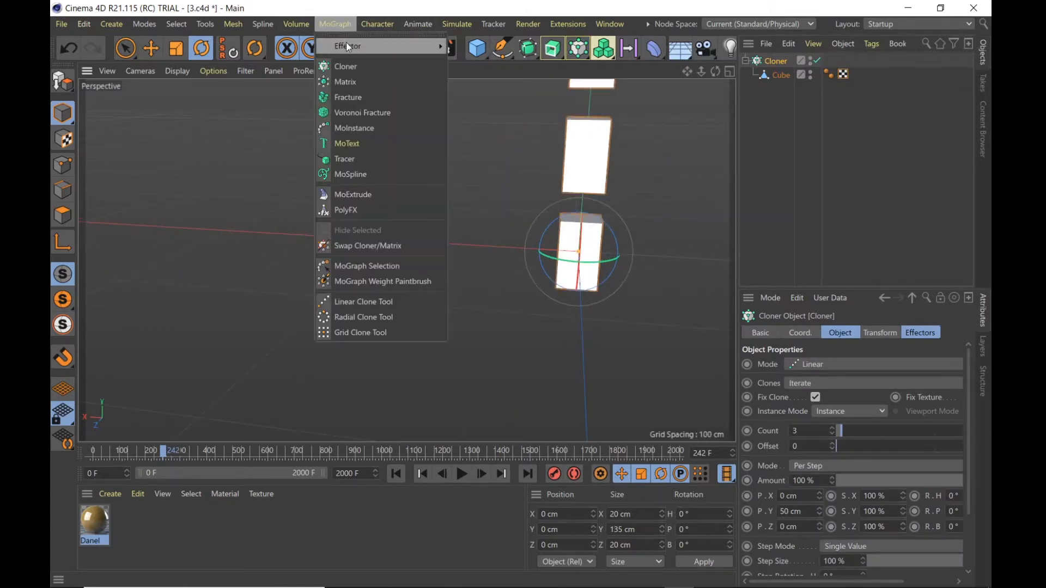
{"action": "mouse_move", "coordinate": [346, 43]}
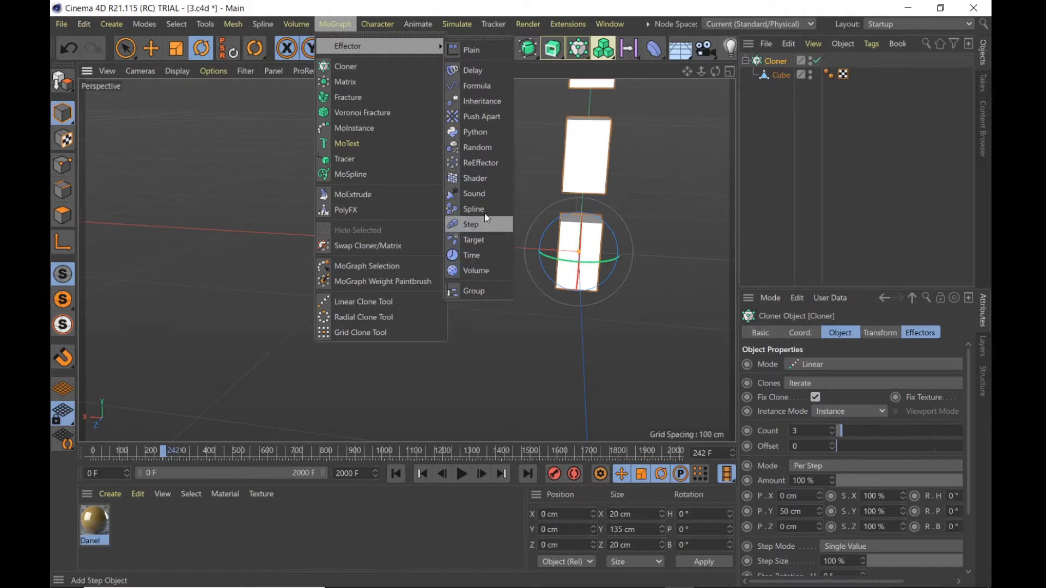
{"action": "left_click", "coordinate": [487, 195]}
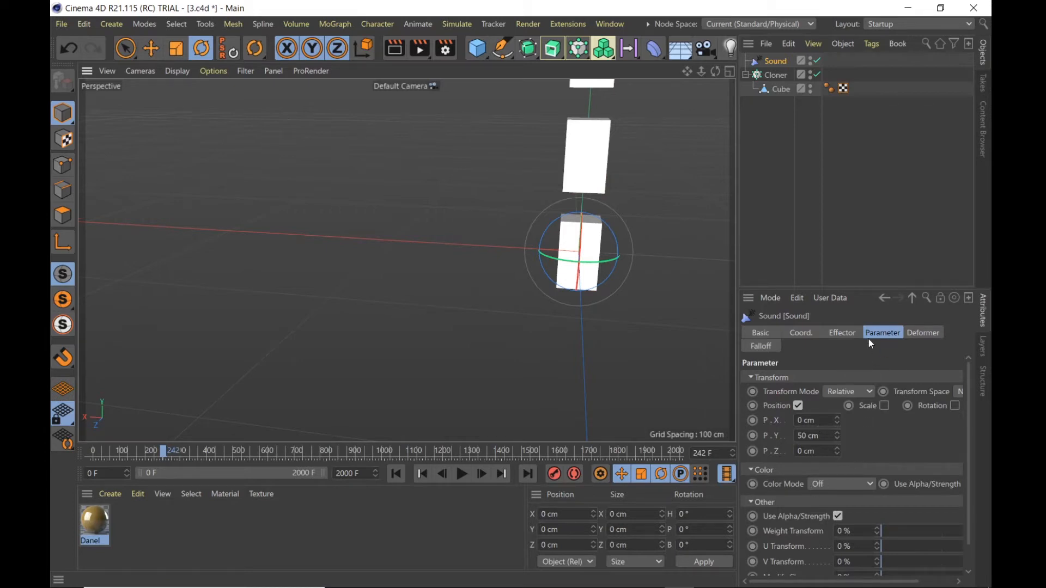
Load the file la-la-la-love-you-like_by_duce-williams_Artlist as the Sound effector's sound track
{"action": "left_click", "coordinate": [839, 333]}
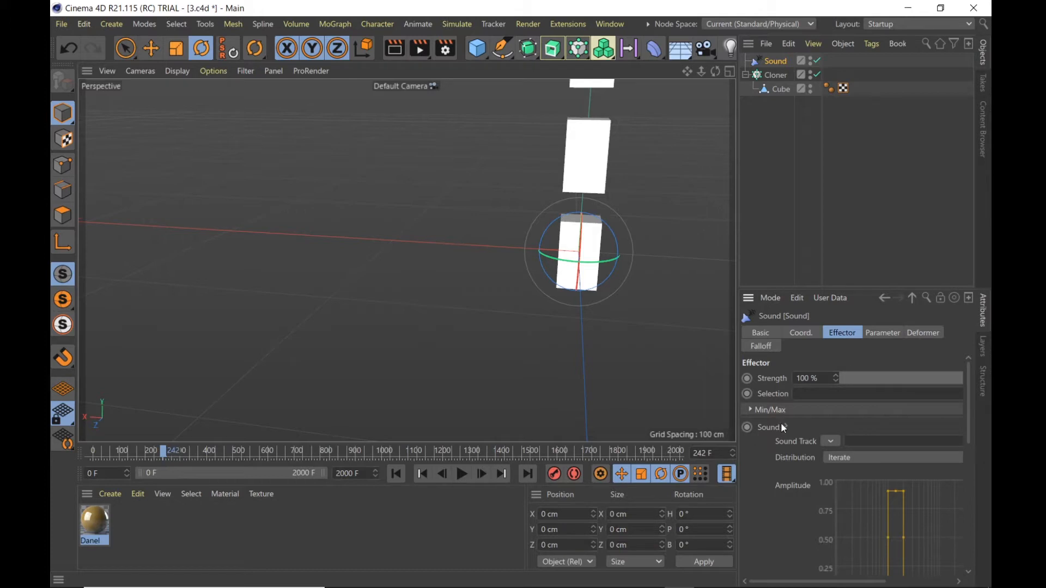
{"action": "left_click", "coordinate": [829, 442]}
{"action": "left_click", "coordinate": [854, 457]}
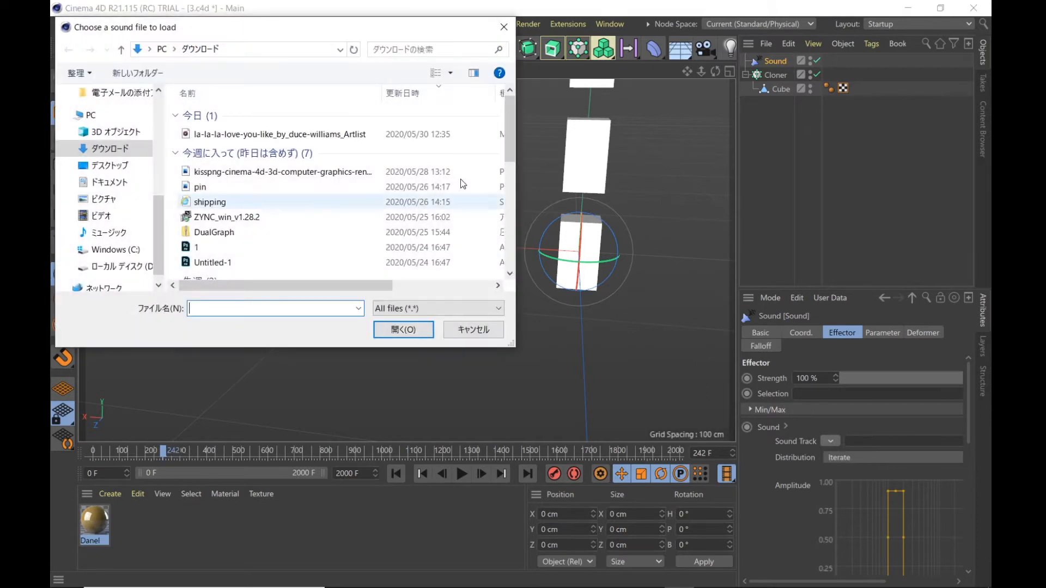
{"action": "left_click", "coordinate": [299, 139]}
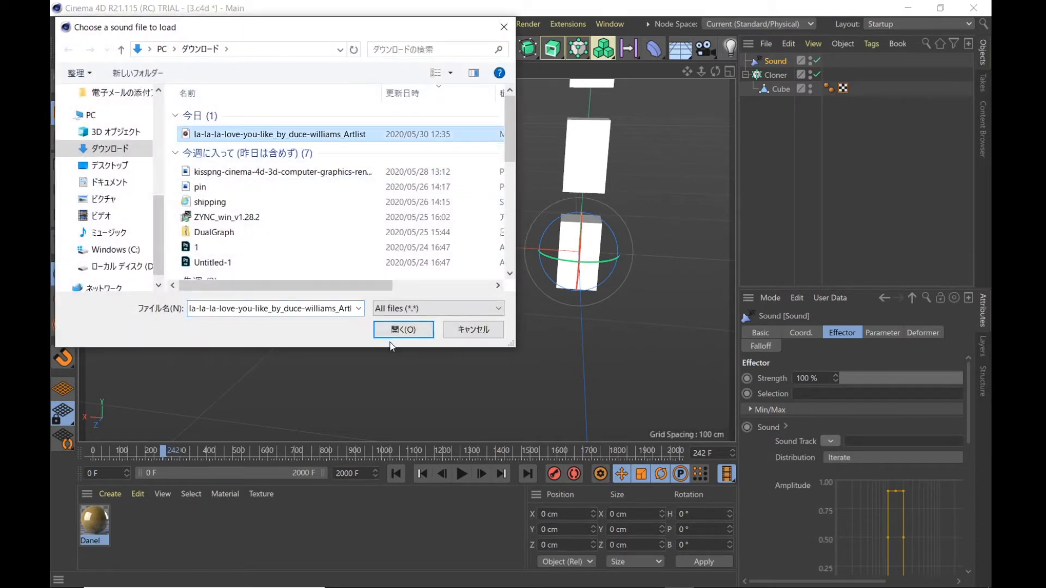
{"action": "left_click", "coordinate": [410, 328]}
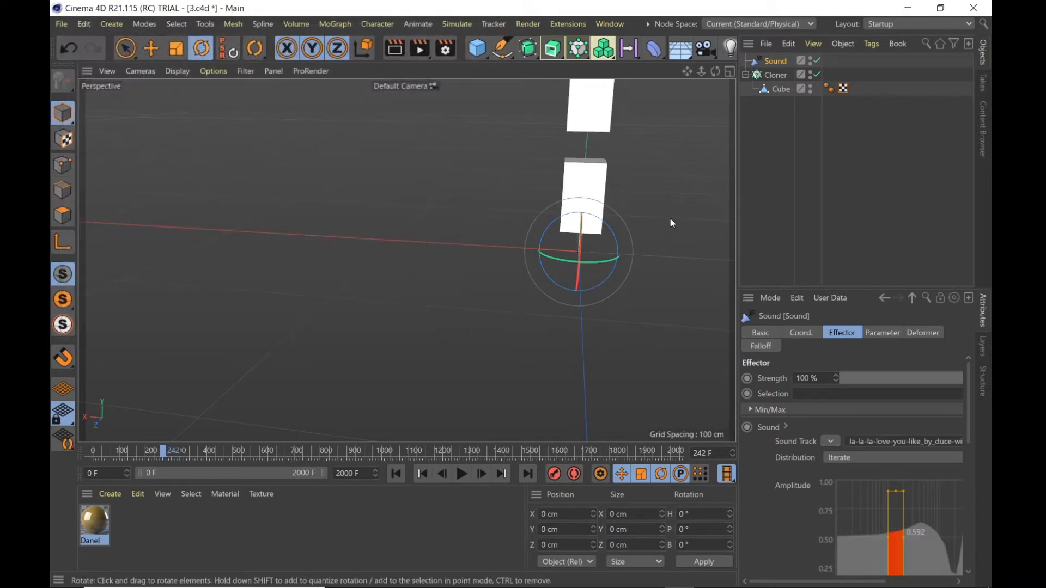
Play the animation to check how the clones react to the sound track, and stop playback
{"action": "middle_click_drag", "start_coordinate": [645, 196], "coordinate": [553, 393], "text": "alt"}
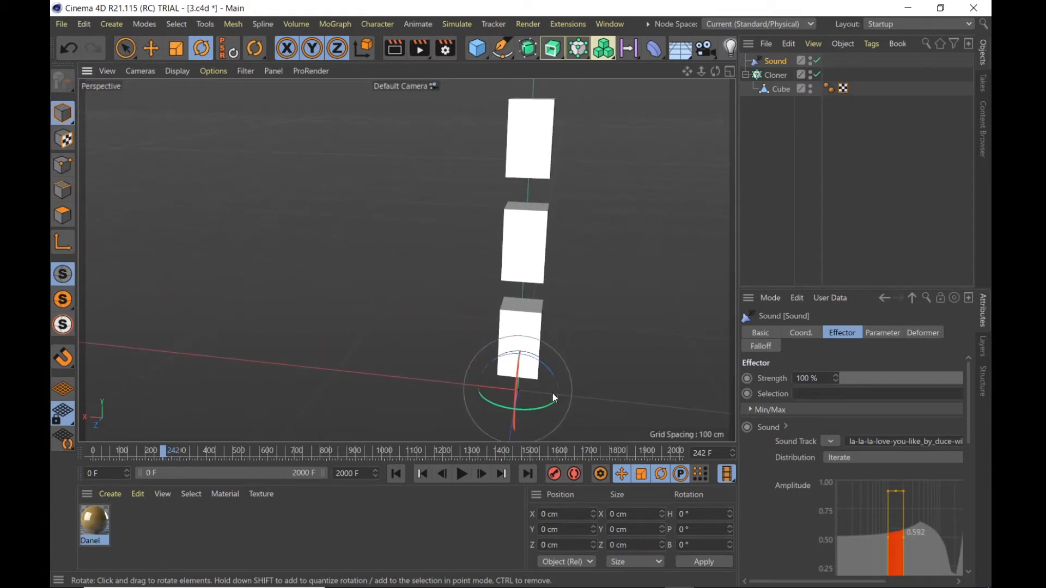
{"action": "left_click", "coordinate": [463, 474]}
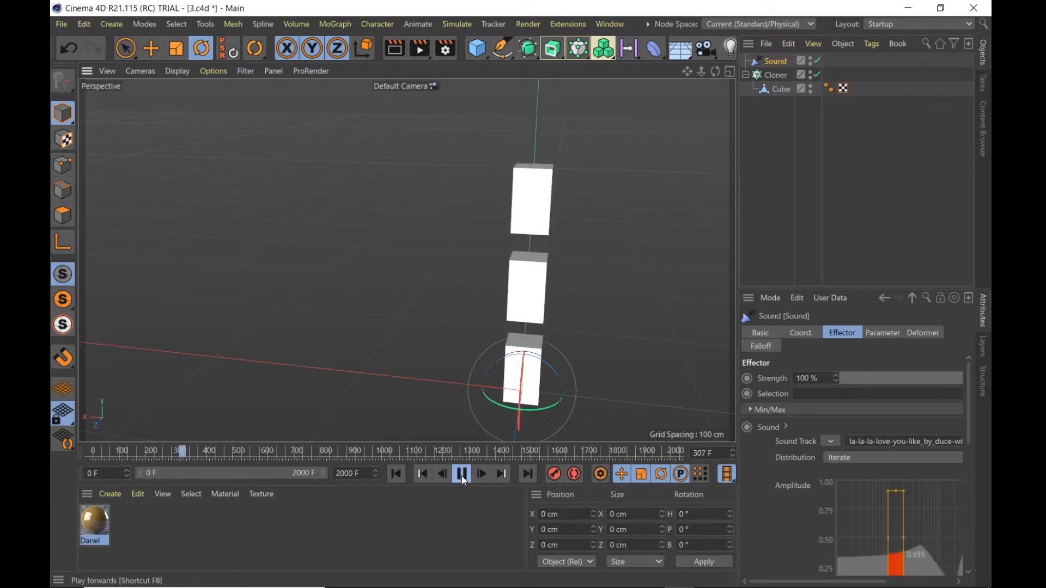
{"action": "left_click", "coordinate": [461, 475]}
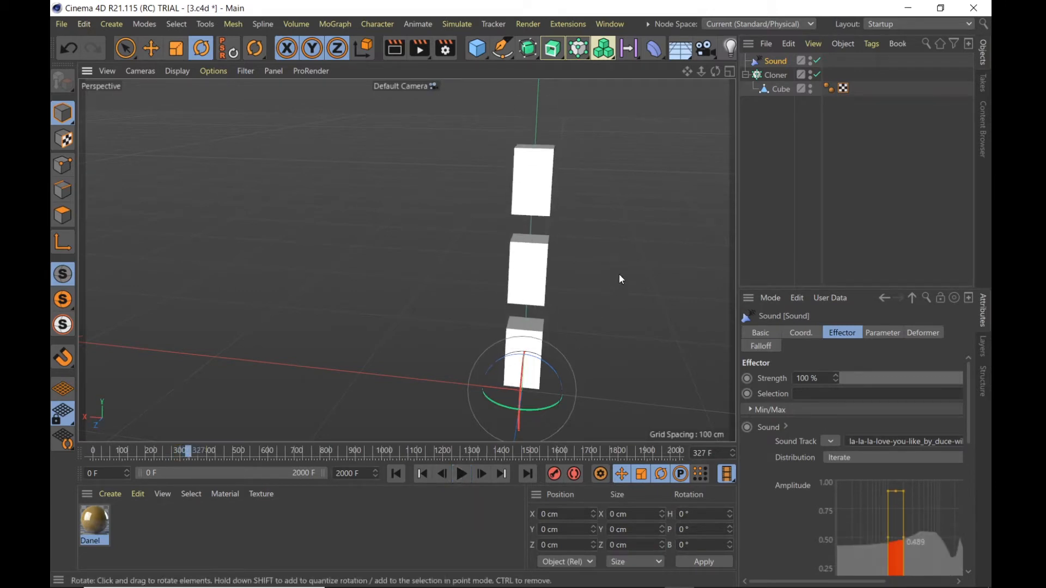
Disable the Sound effector and the Cloner so that only the single cube is shown
{"action": "left_click", "coordinate": [818, 60]}
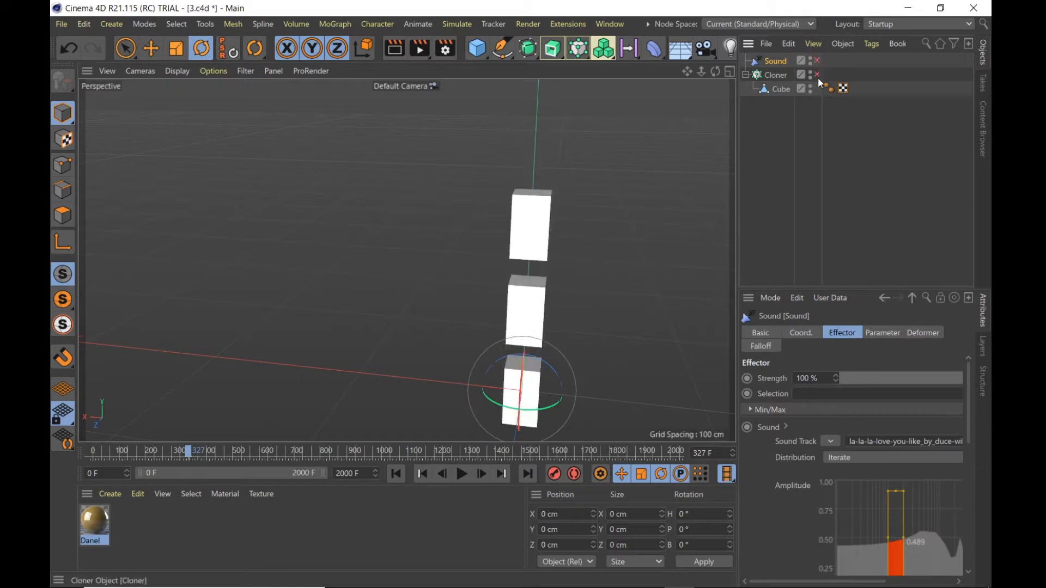
{"action": "scroll", "coordinate": [554, 384], "scroll_direction": "up", "scroll_amount": 6}
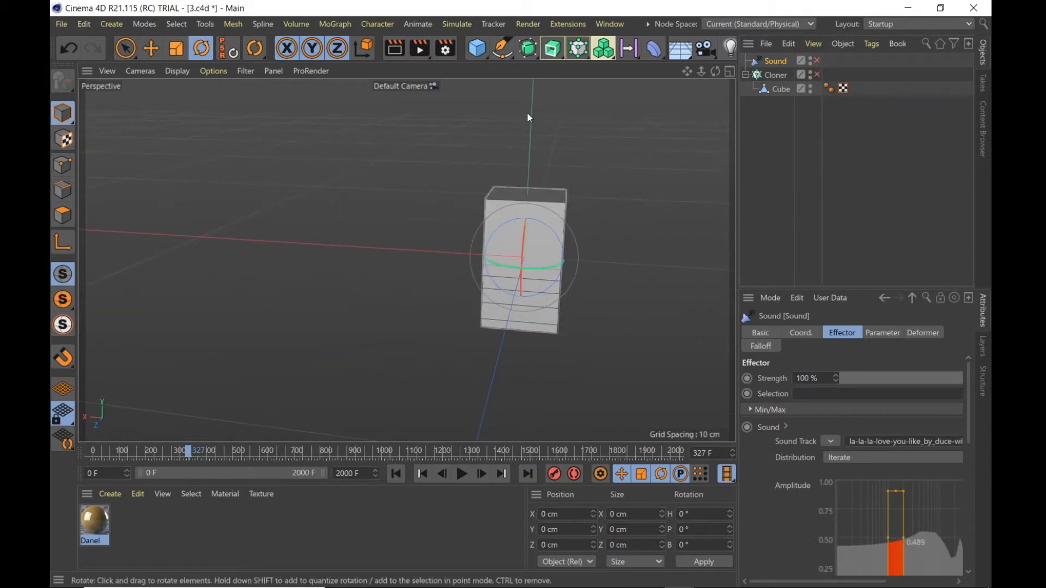
Add a sphere primitive and a torus primitive to the scene
{"action": "left_click", "coordinate": [478, 49]}
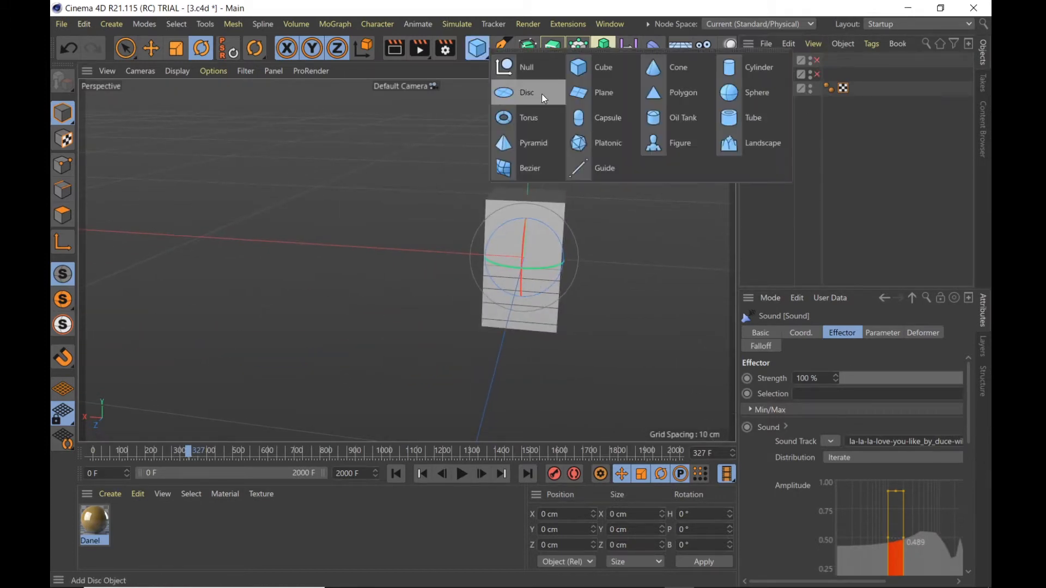
{"action": "left_click", "coordinate": [738, 95]}
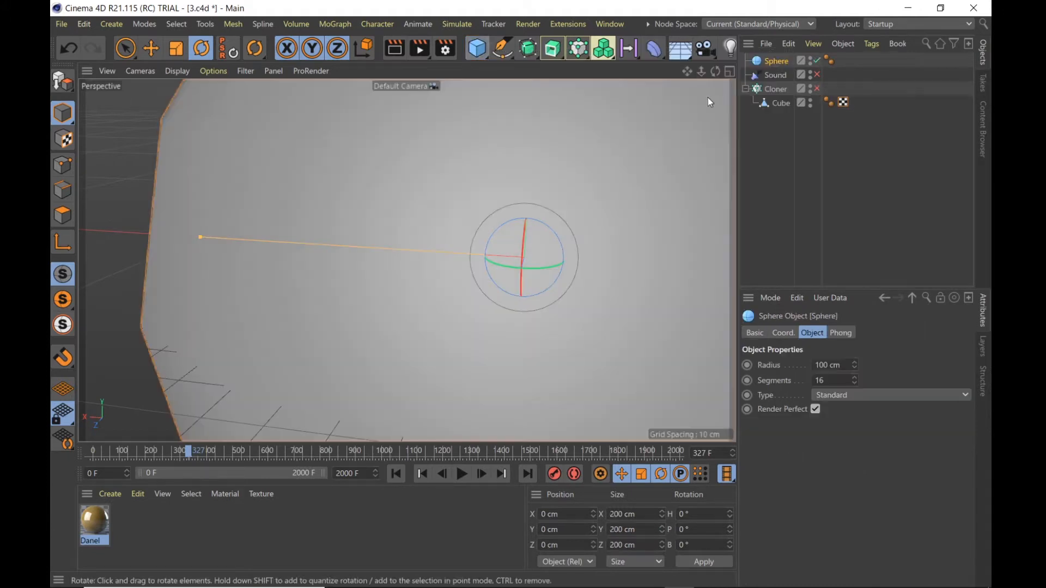
{"action": "left_click", "coordinate": [475, 50]}
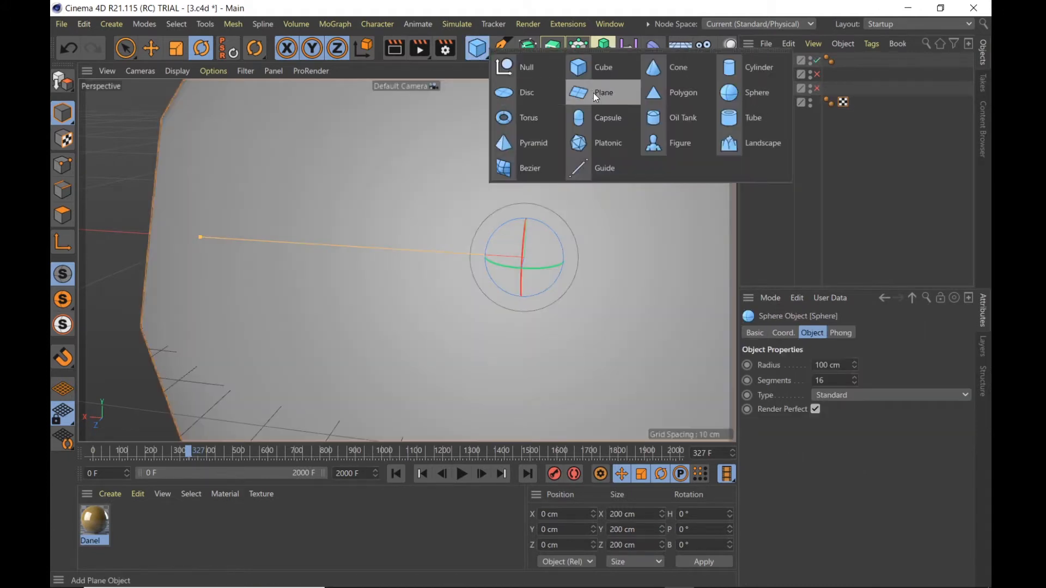
{"action": "left_click", "coordinate": [560, 126]}
{"action": "scroll", "coordinate": [540, 231], "scroll_direction": "down", "scroll_amount": 5}
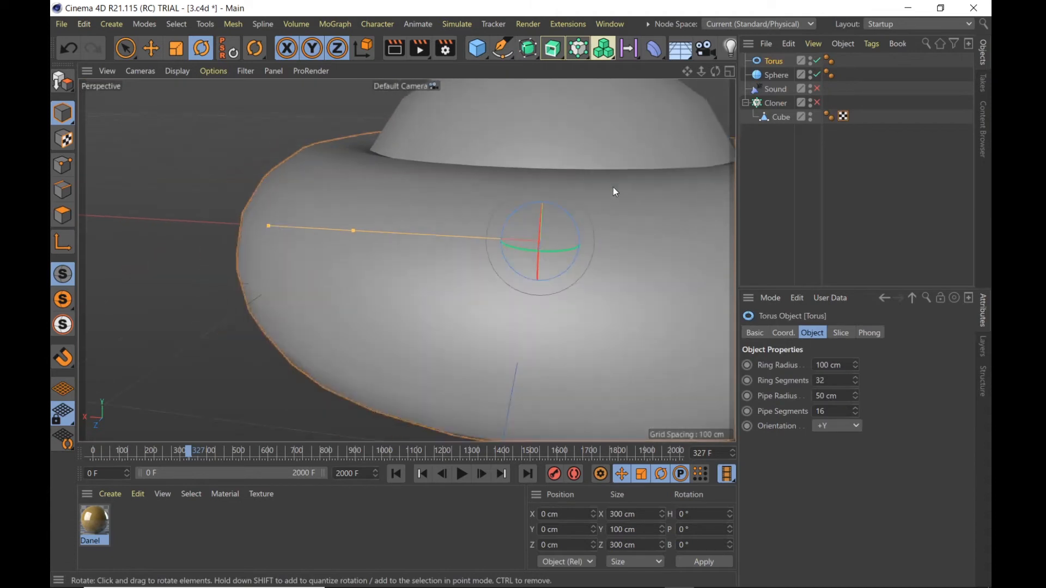
Set the torus's ring radius to 5 cm and its pipe radius to 1 cm
{"action": "scroll", "coordinate": [613, 192], "scroll_direction": "down", "scroll_amount": 1}
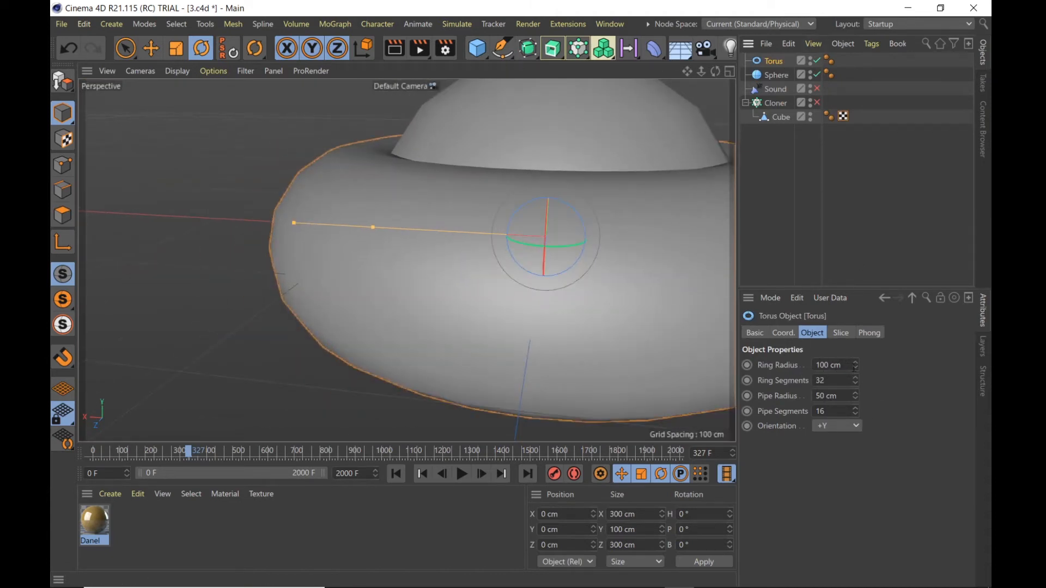
{"action": "double_click", "coordinate": [830, 365]}
{"action": "type", "text": "5"}
{"action": "key", "text": "Return"}
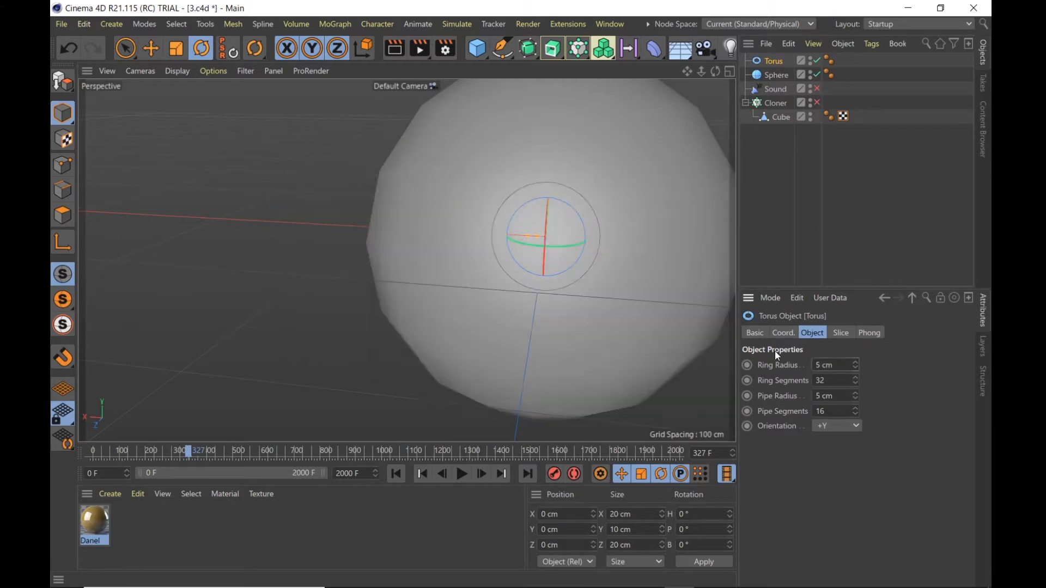
{"action": "double_click", "coordinate": [830, 396]}
{"action": "type", "text": "1"}
{"action": "key", "text": "Return"}
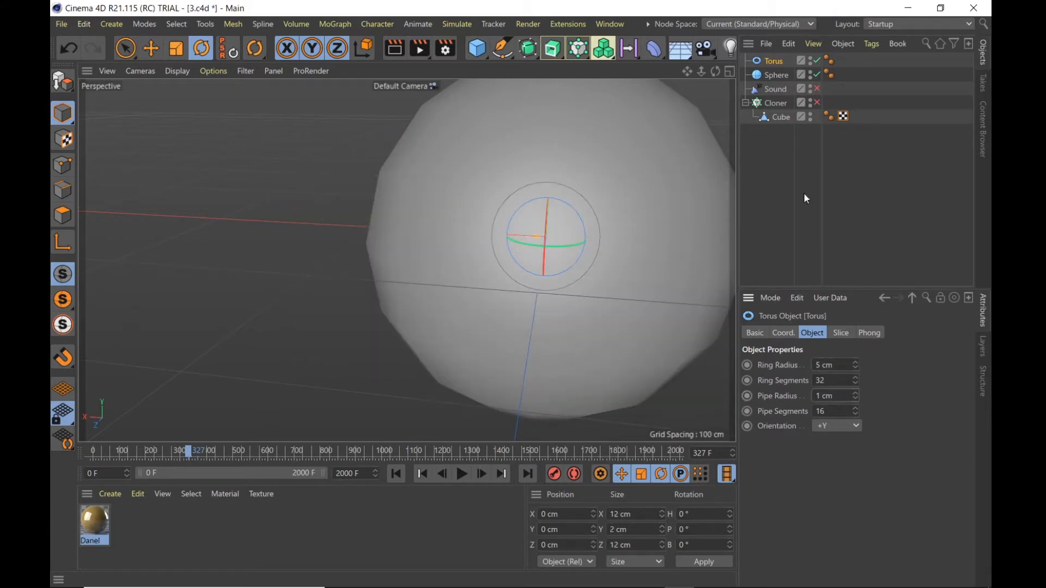
Set the sphere's radius to 5 cm
{"action": "left_click", "coordinate": [775, 75]}
{"action": "double_click", "coordinate": [845, 364]}
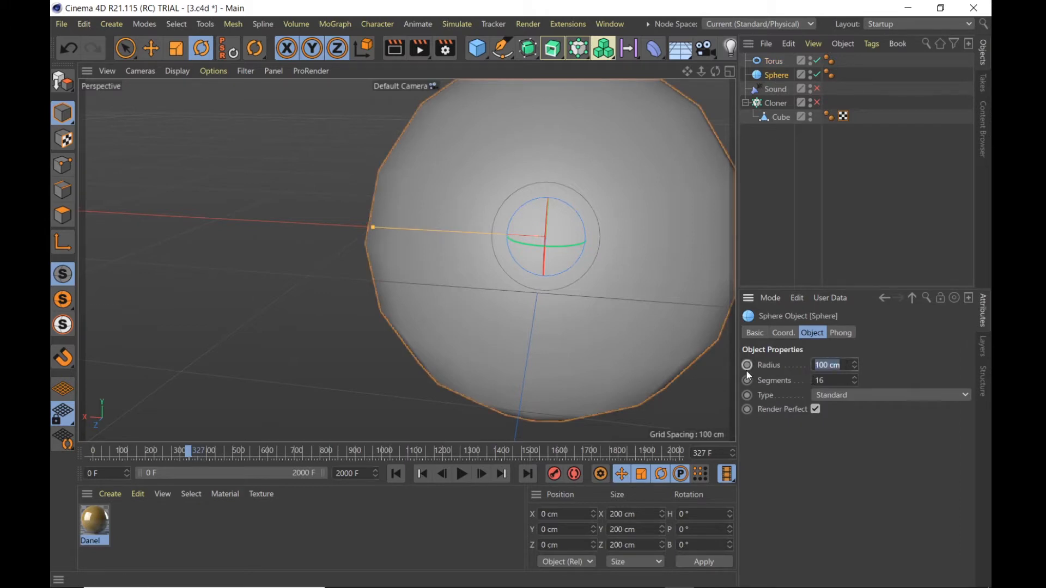
{"action": "type", "text": "5"}
{"action": "key", "text": "Return"}
{"action": "scroll", "coordinate": [554, 264], "scroll_direction": "up", "scroll_amount": 6}
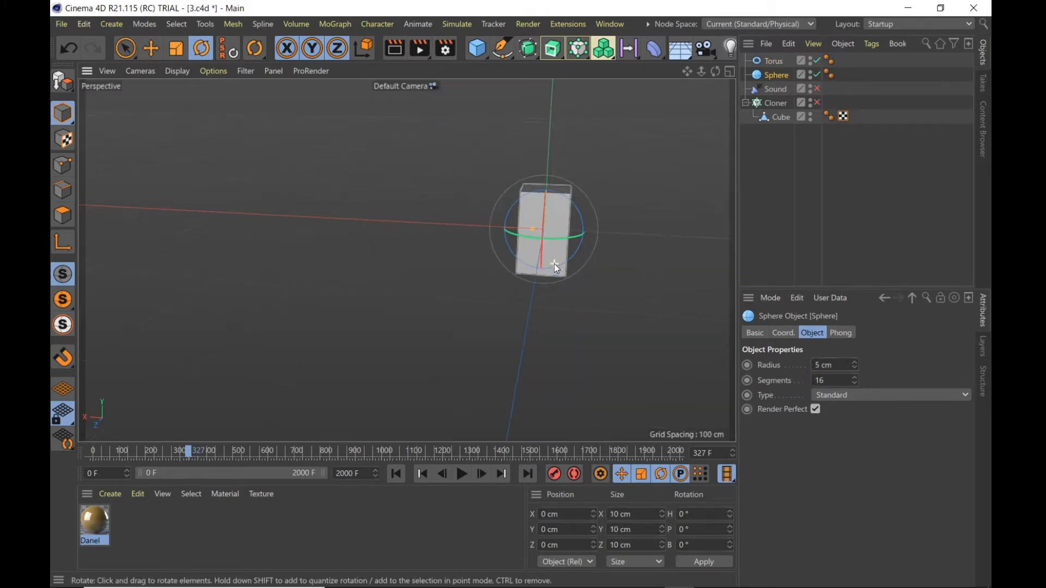
Move the torus and sphere together along the Z axis by about 12.5 cm, out to the cube's front face
{"action": "scroll", "coordinate": [550, 237], "scroll_direction": "up", "scroll_amount": 2}
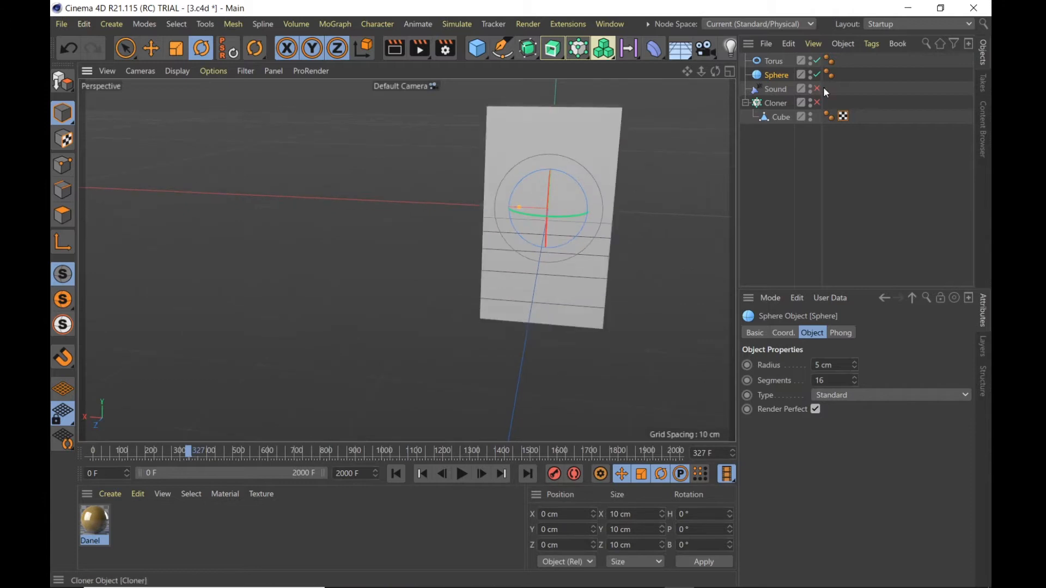
{"action": "left_click", "coordinate": [774, 63], "text": "ctrl"}
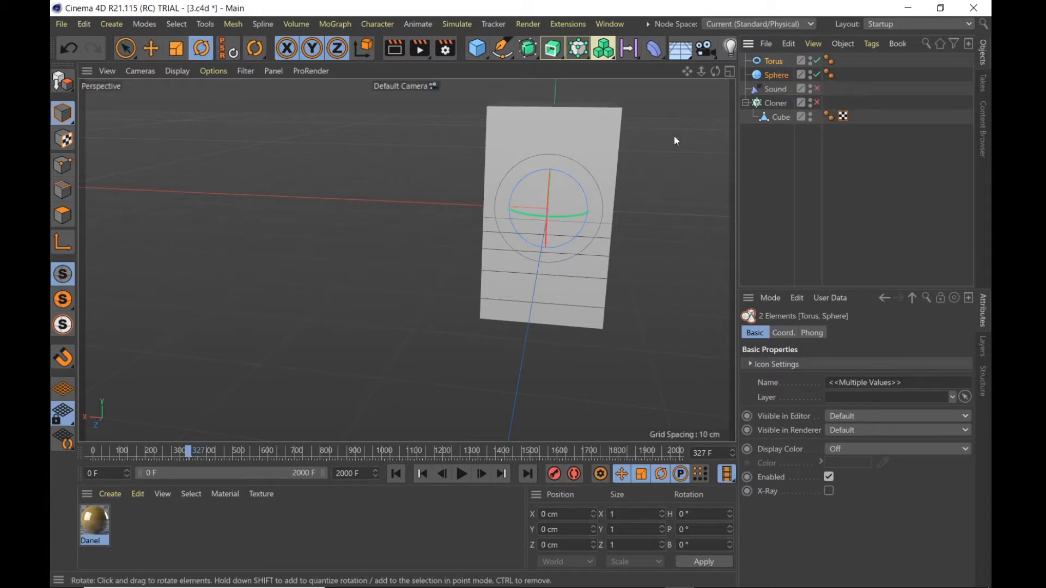
{"action": "left_click", "coordinate": [138, 51]}
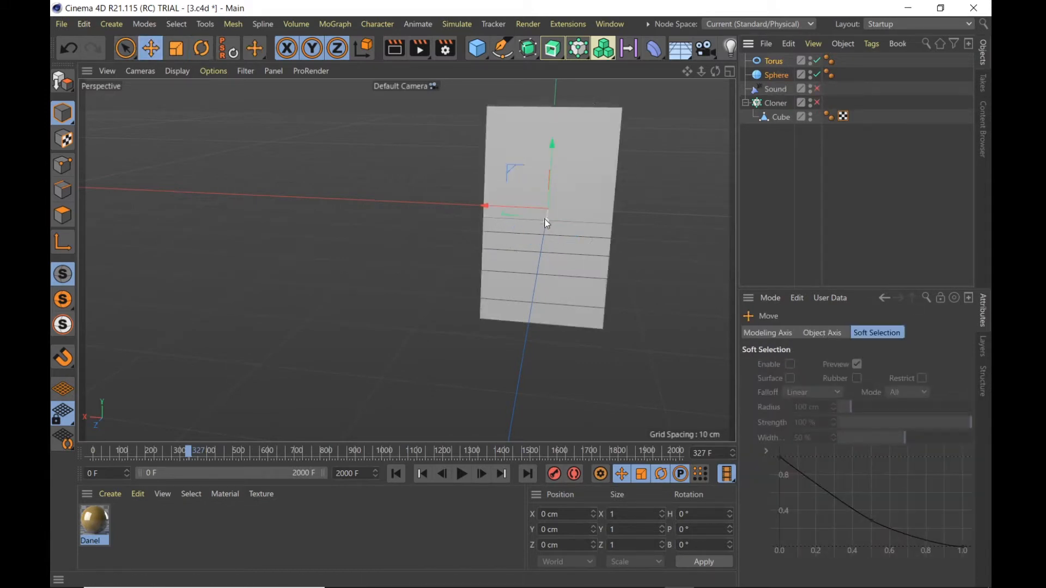
{"action": "mouse_move", "coordinate": [547, 227]}
{"action": "left_mouse_down"}
{"action": "mouse_move", "coordinate": [534, 242]}
{"action": "mouse_move", "coordinate": [544, 231]}
{"action": "mouse_move", "coordinate": [543, 242]}
{"action": "left_mouse_up"}
{"action": "left_click", "coordinate": [604, 297]}
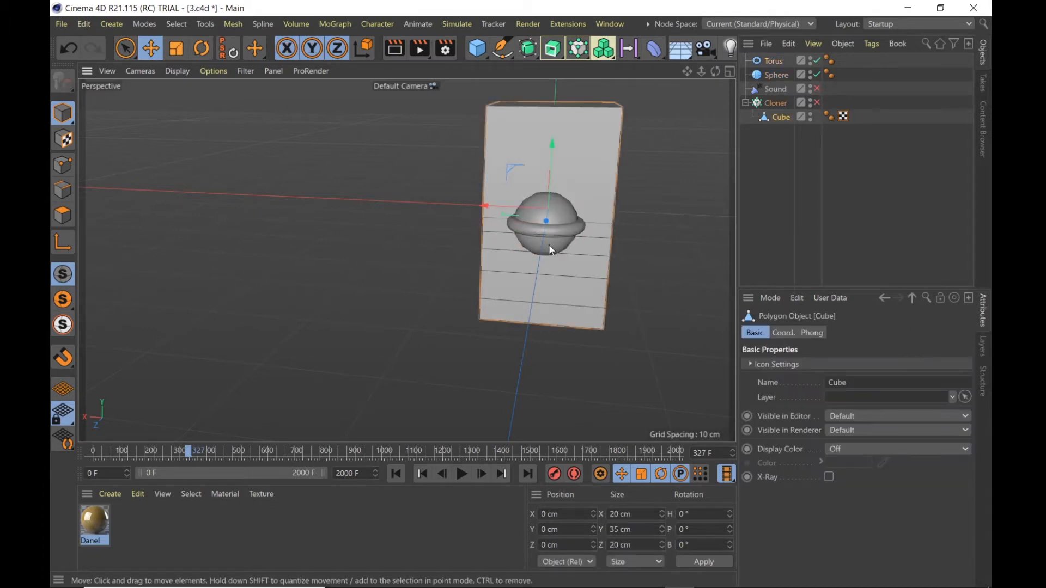
{"action": "scroll", "coordinate": [548, 244], "scroll_direction": "up", "scroll_amount": 3}
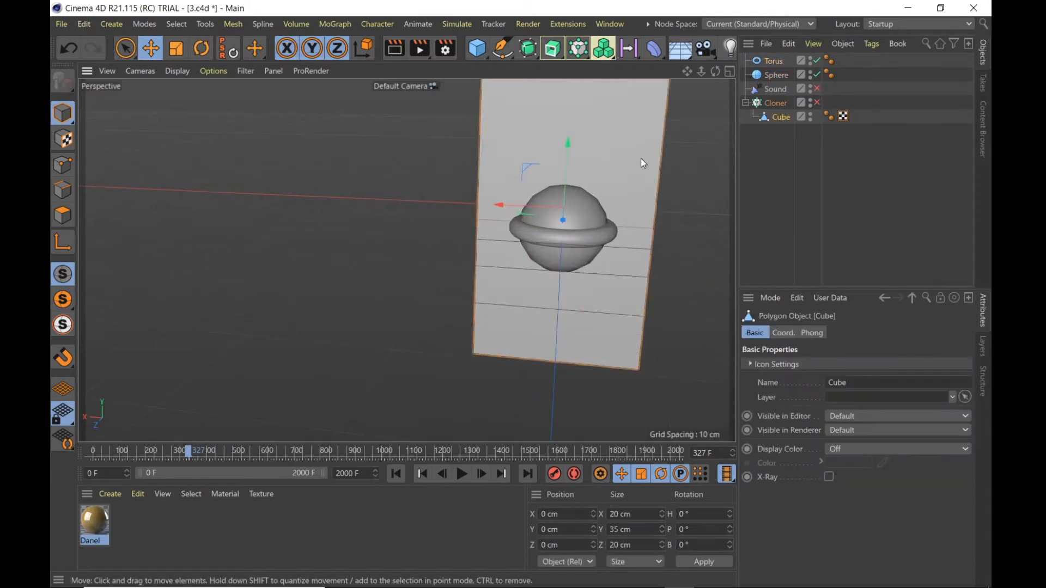
Rotate the torus by setting its pitch to 90° so that it rings the sphere on the cube's front face
{"action": "left_click", "coordinate": [774, 61]}
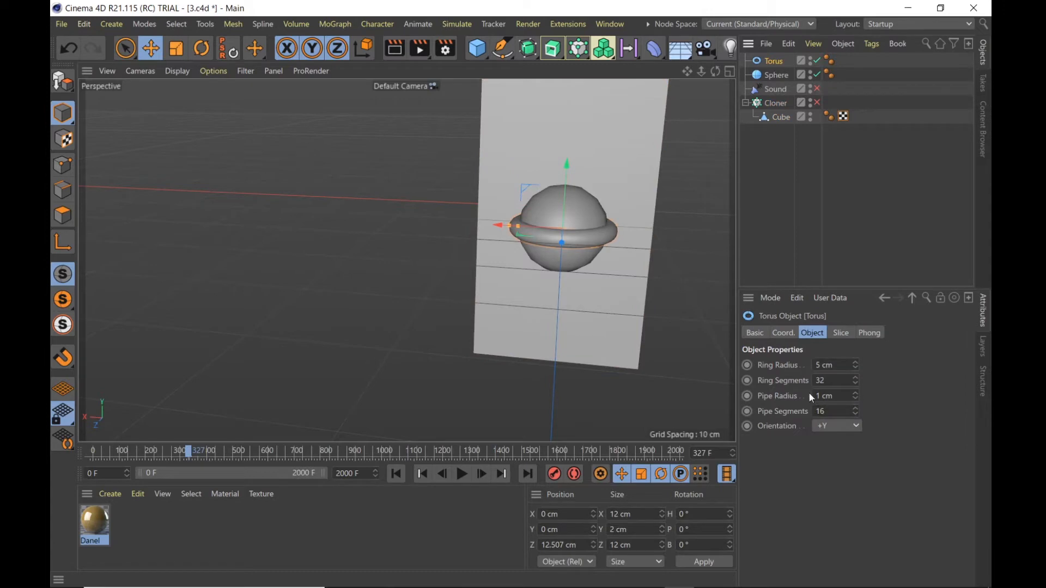
{"action": "left_click", "coordinate": [783, 333]}
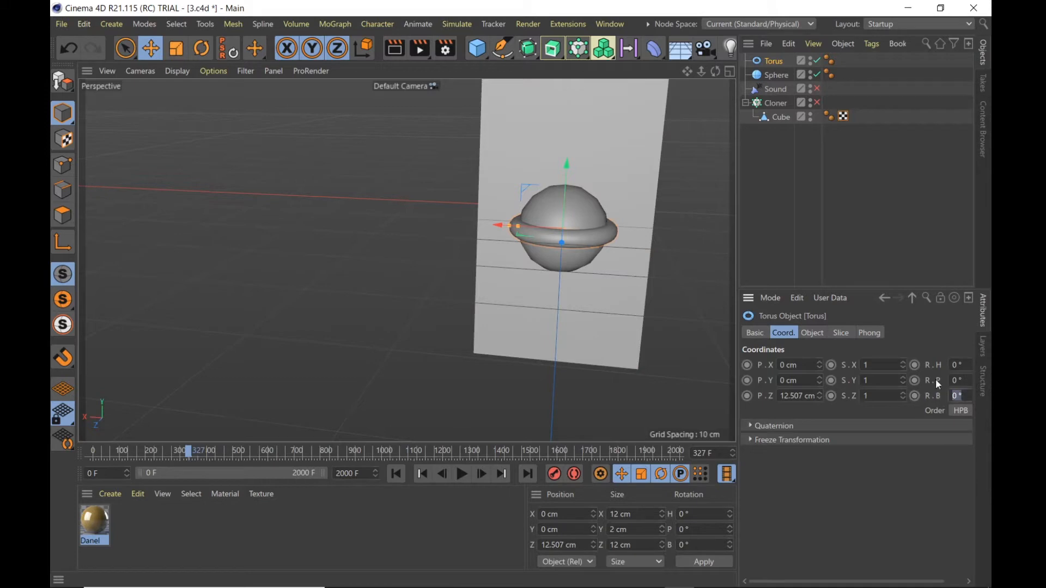
{"action": "double_click", "coordinate": [954, 380]}
{"action": "type", "text": "90"}
{"action": "key", "text": "Return"}
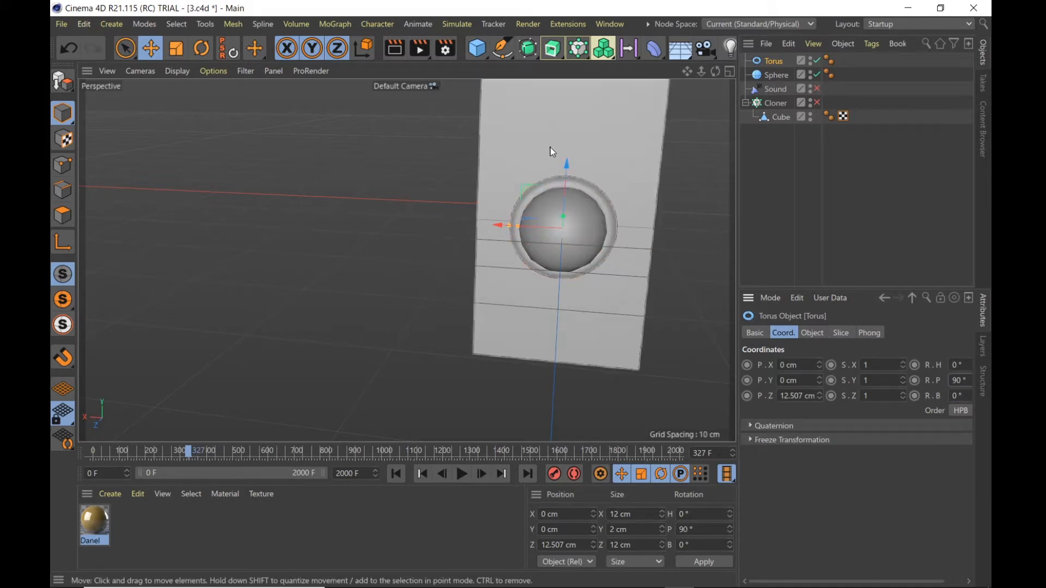
{"action": "left_click_drag", "start_coordinate": [573, 220], "coordinate": [593, 259], "text": "alt"}
Place the torus and sphere inside the Cloner, alongside the cube
{"action": "left_click", "coordinate": [766, 74], "text": "ctrl"}
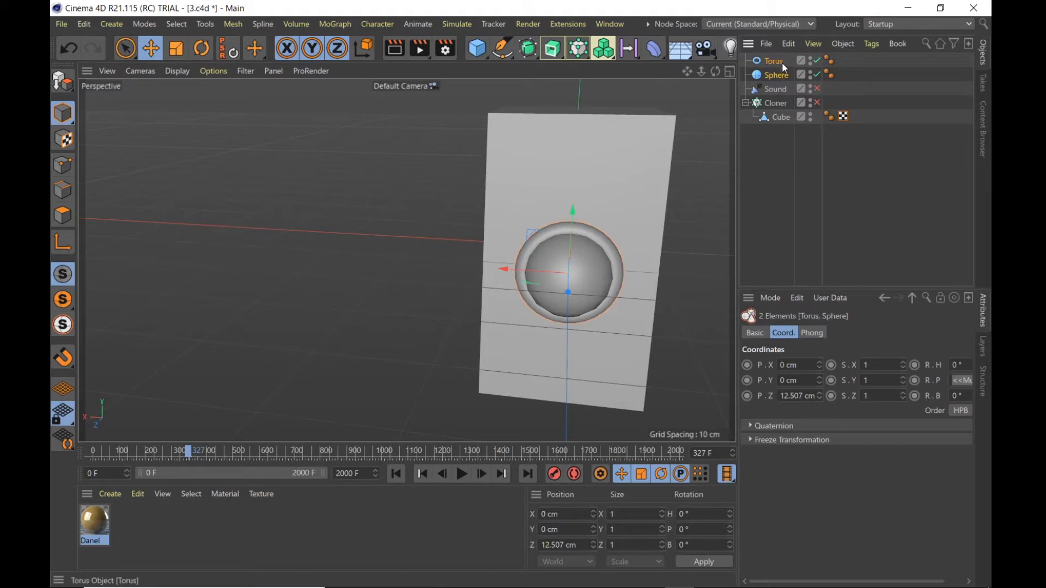
{"action": "left_click_drag", "start_coordinate": [780, 62], "coordinate": [782, 130]}
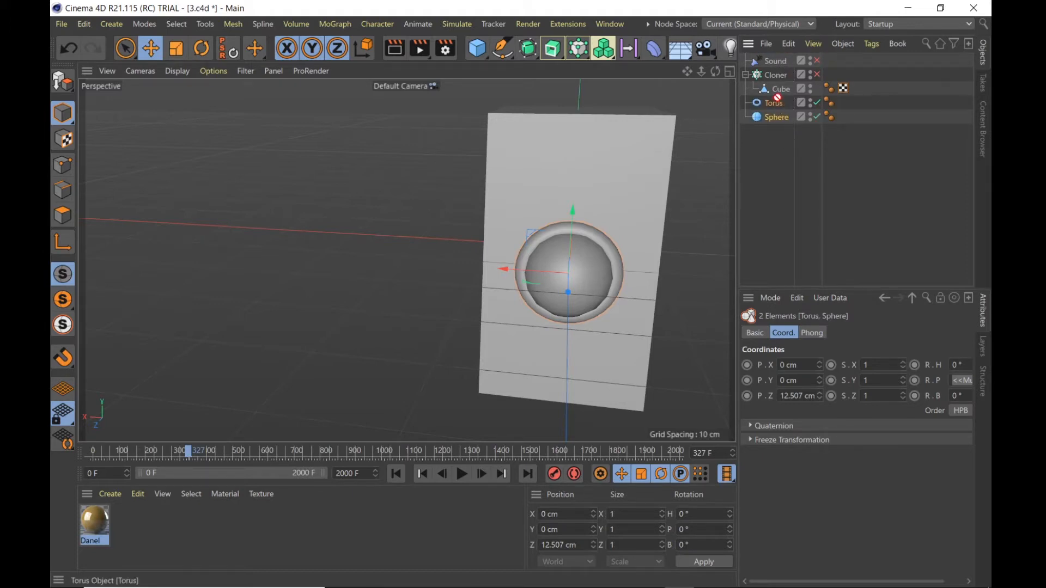
{"action": "mouse_move", "coordinate": [782, 91]}
{"action": "left_mouse_down"}
{"action": "mouse_move", "coordinate": [786, 103]}
{"action": "mouse_move", "coordinate": [778, 87]}
{"action": "left_mouse_up"}
Group the cube, torus and sphere under one null inside the Cloner and expand the group
{"action": "left_click", "coordinate": [780, 161]}
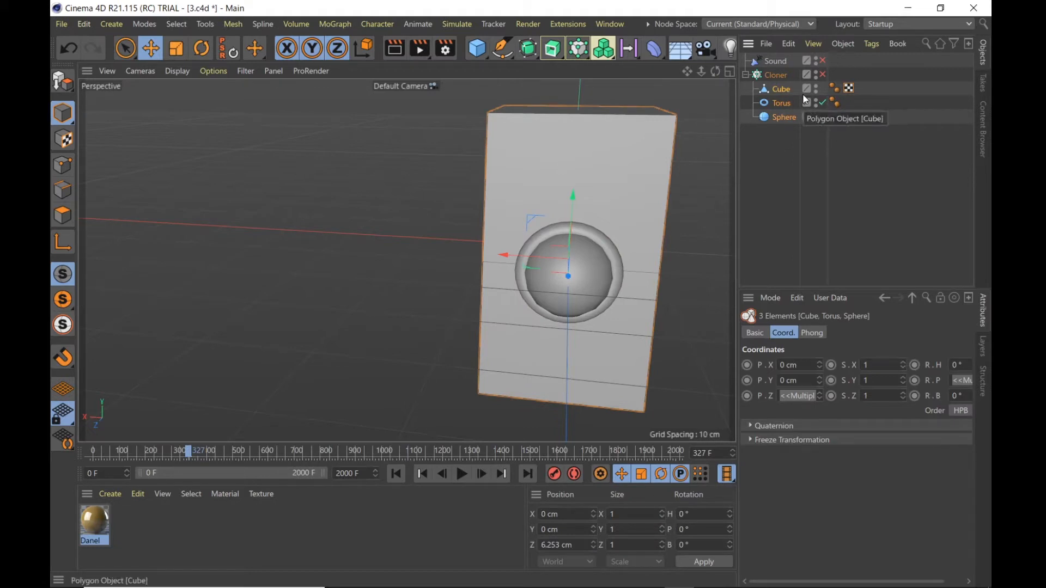
{"action": "key", "text": "alt+g"}
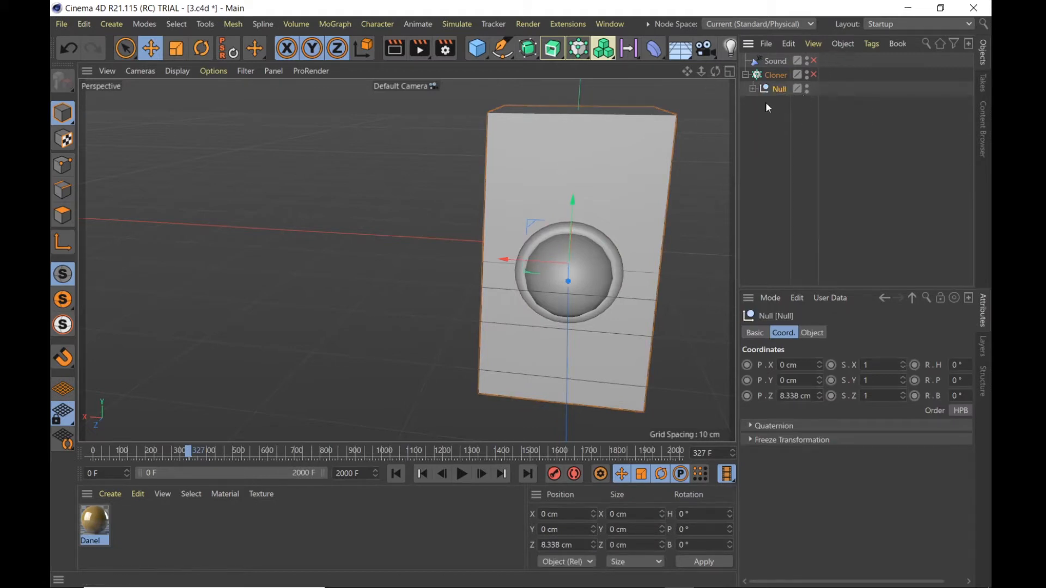
{"action": "left_click", "coordinate": [752, 89]}
{"action": "left_click", "coordinate": [808, 177]}
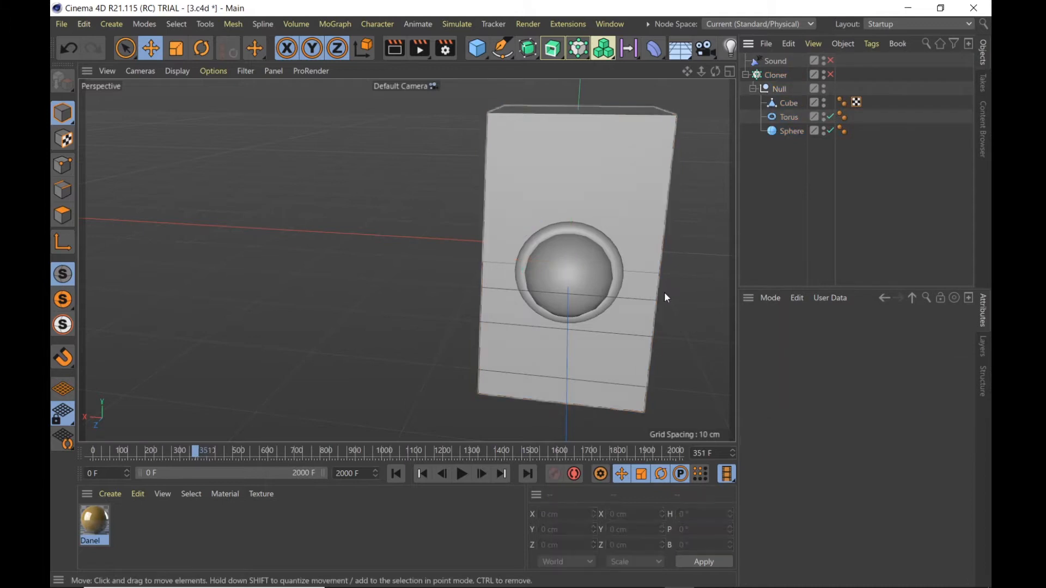
Raise the torus and sphere together on the cube's front face to about 6.8 cm in Y
{"action": "left_click_drag", "start_coordinate": [785, 131], "coordinate": [783, 115]}
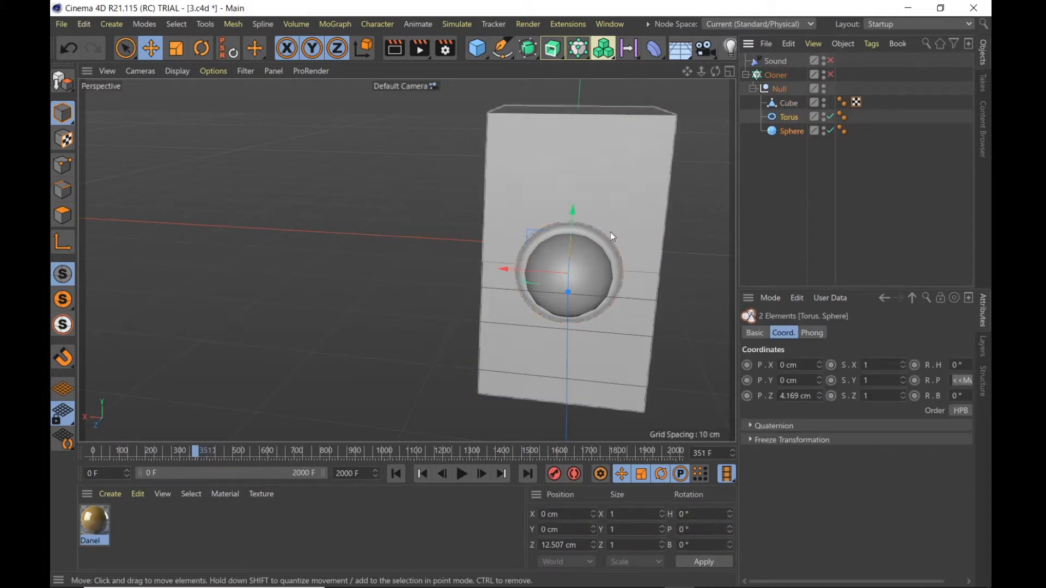
{"action": "left_click_drag", "start_coordinate": [574, 206], "coordinate": [583, 148]}
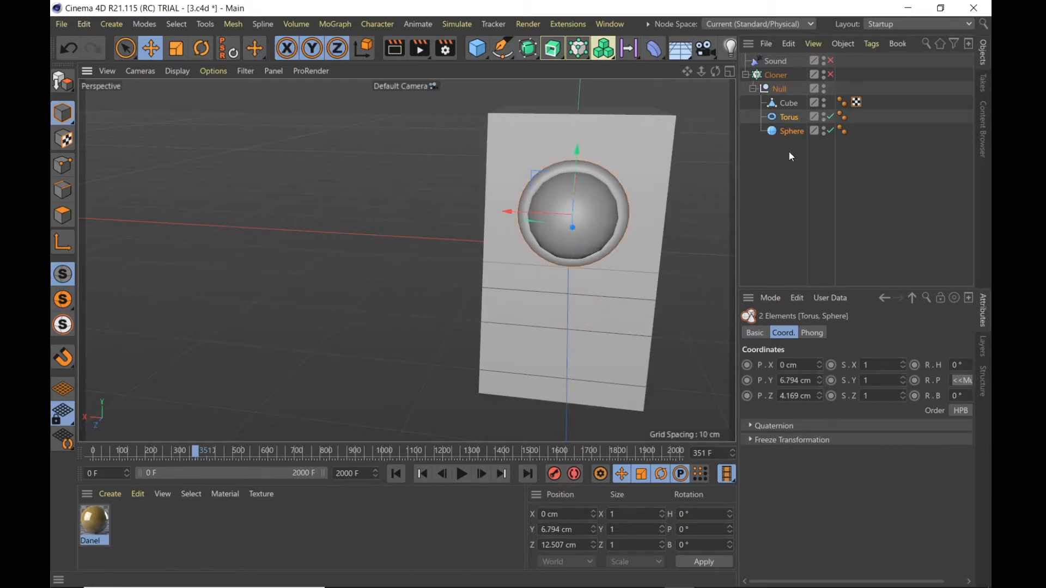
Duplicate the torus and sphere inside the null and lower the copies to about -8.1 cm in Y
{"action": "key", "text": "ctrl+v"}
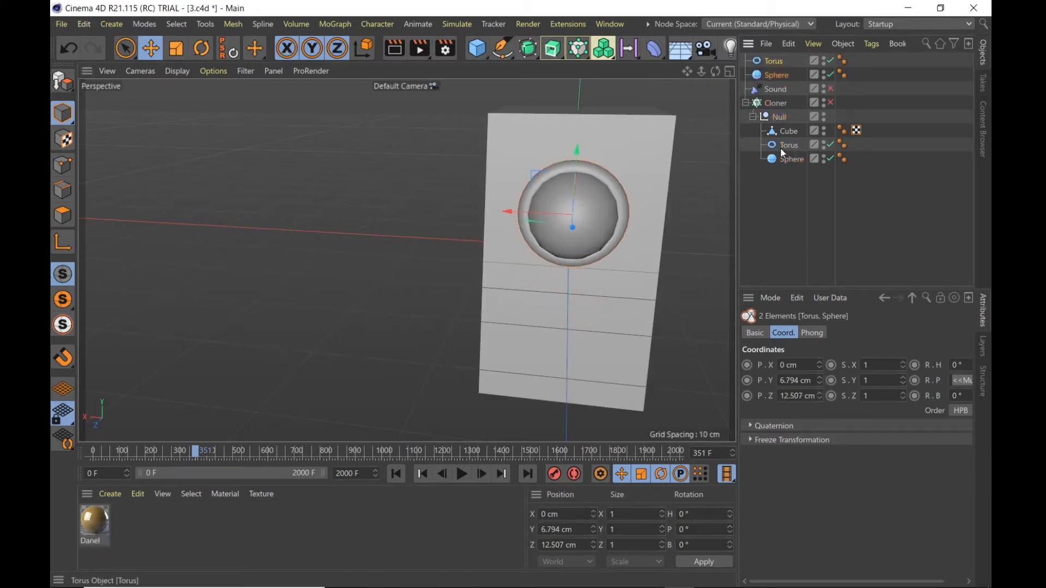
{"action": "left_click_drag", "start_coordinate": [779, 61], "coordinate": [788, 165]}
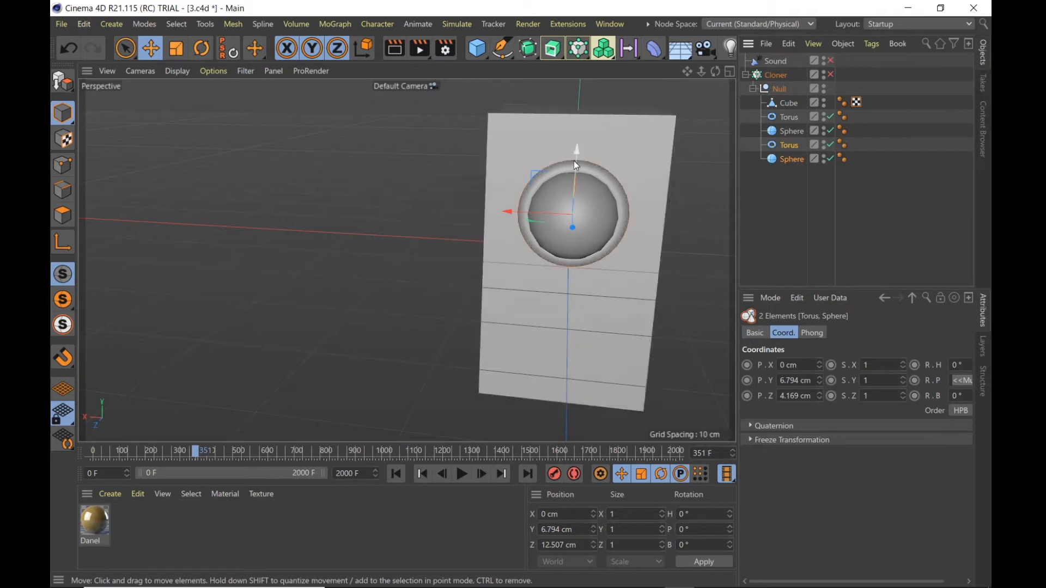
{"action": "left_click_drag", "start_coordinate": [579, 154], "coordinate": [588, 245]}
{"action": "scroll", "coordinate": [599, 257], "scroll_direction": "down", "scroll_amount": 4}
{"action": "left_click", "coordinate": [799, 204]}
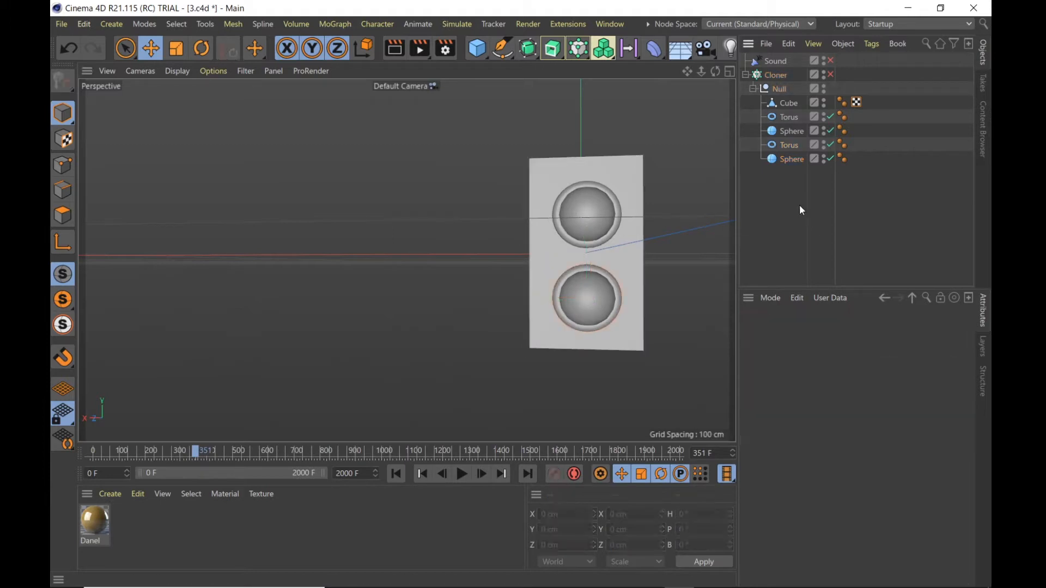
Duplicate the lower torus and place the copy inside the null beside the original
{"action": "left_click", "coordinate": [790, 151]}
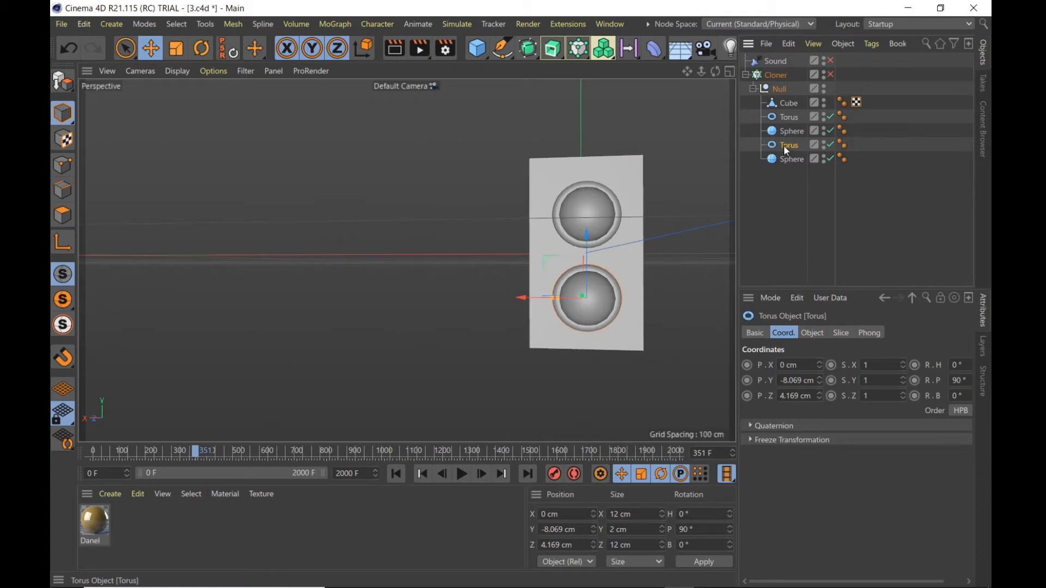
{"action": "left_click_drag", "start_coordinate": [783, 145], "coordinate": [793, 61], "text": "ctrl"}
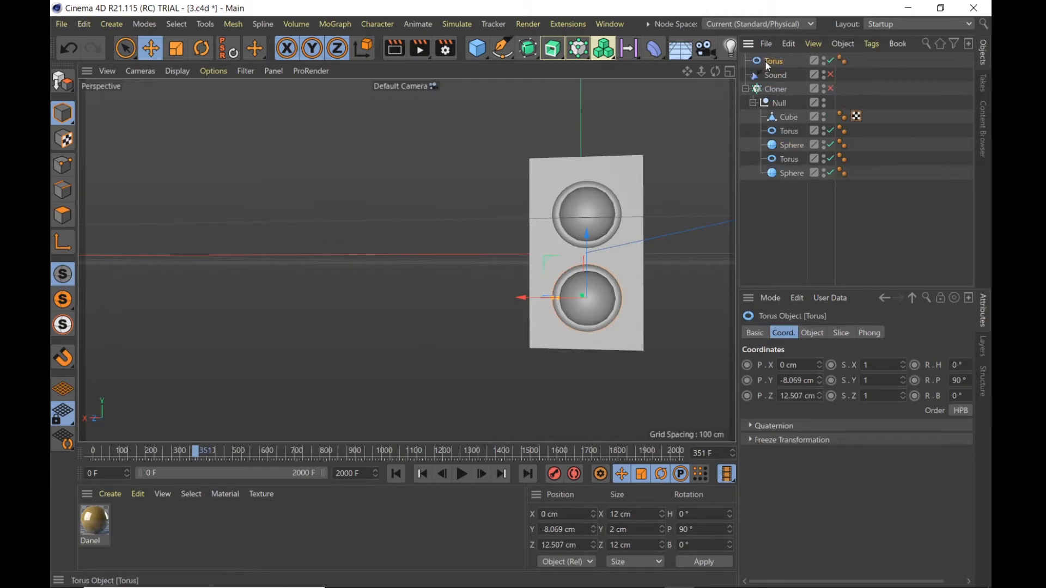
{"action": "left_click_drag", "start_coordinate": [782, 146], "coordinate": [782, 161]}
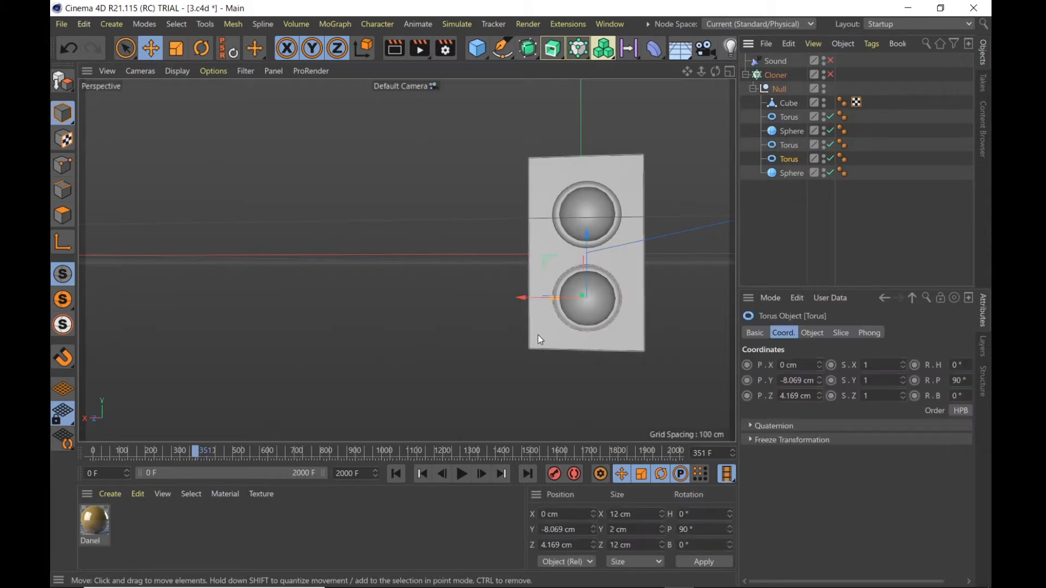
Set the duplicated lower torus's ring radius to 6 cm
{"action": "scroll", "coordinate": [538, 334], "scroll_direction": "up", "scroll_amount": 3}
{"action": "scroll", "coordinate": [599, 287], "scroll_direction": "up", "scroll_amount": 1}
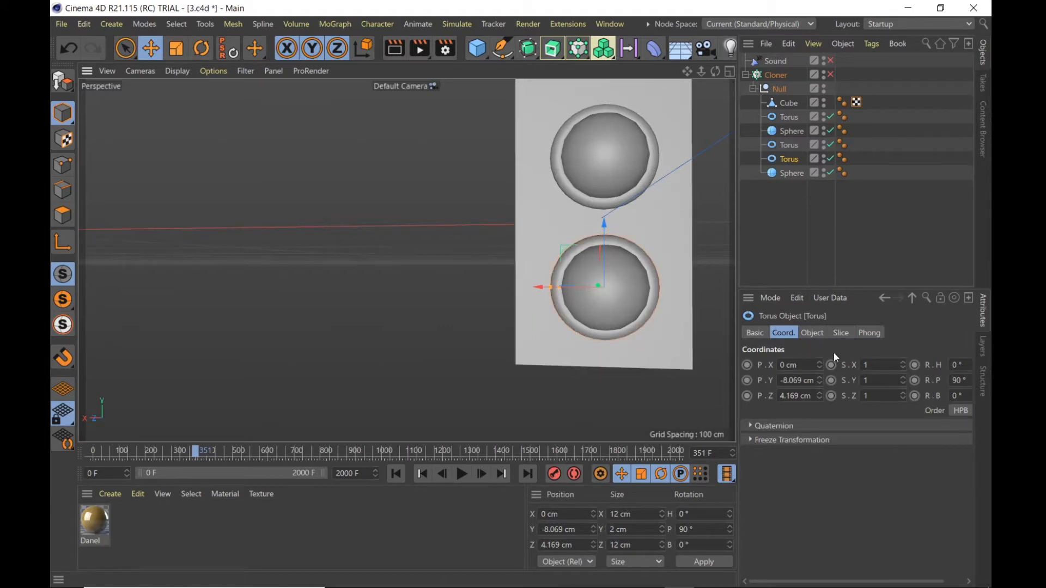
{"action": "left_click", "coordinate": [812, 333]}
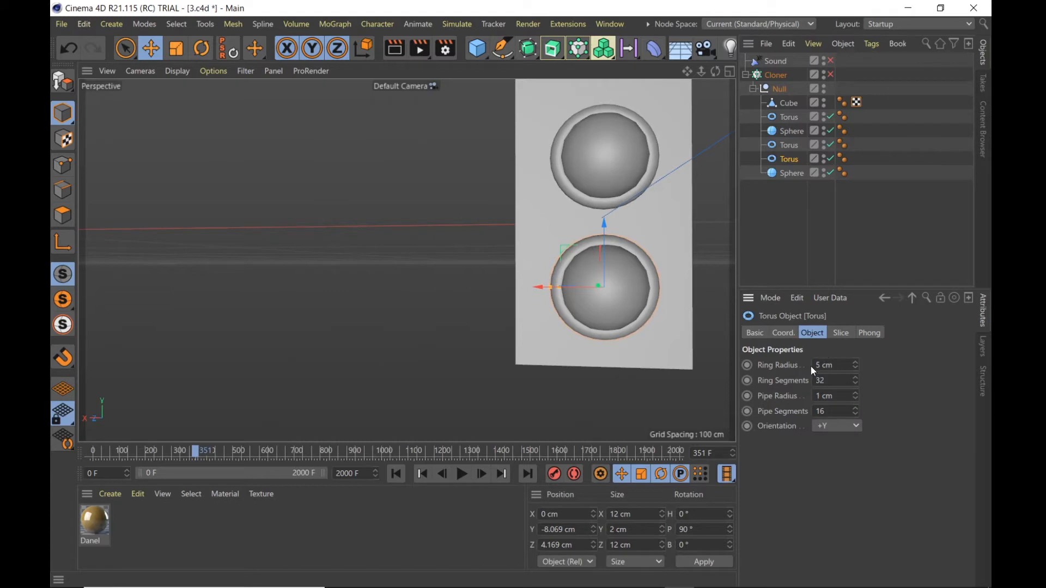
{"action": "left_click_drag", "start_coordinate": [834, 366], "coordinate": [765, 376]}
{"action": "type", "text": "6"}
{"action": "key", "text": "Return"}
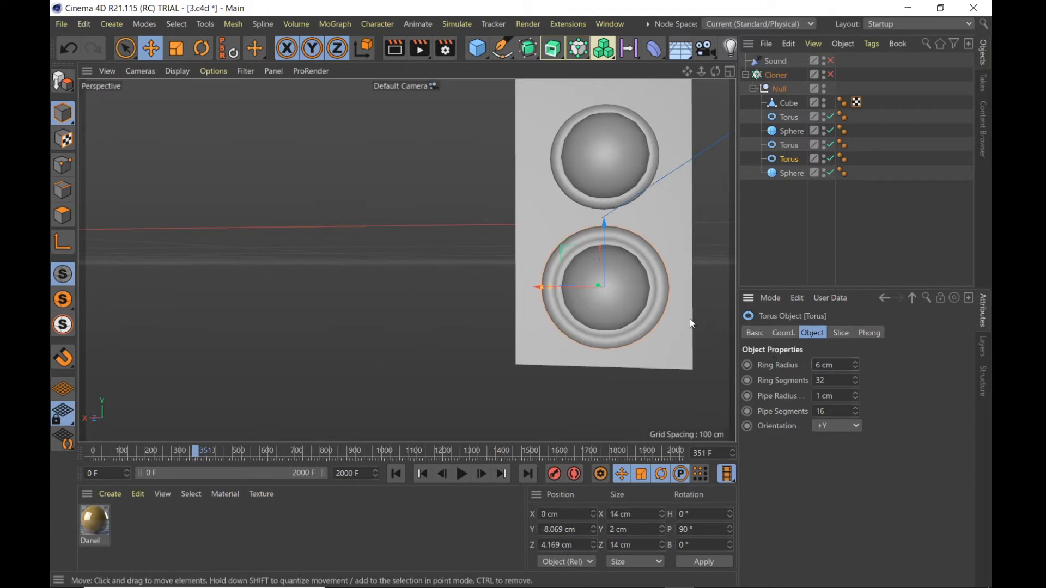
Stretch the larger lower torus in depth by setting its Y scale to 5
{"action": "left_click", "coordinate": [783, 333]}
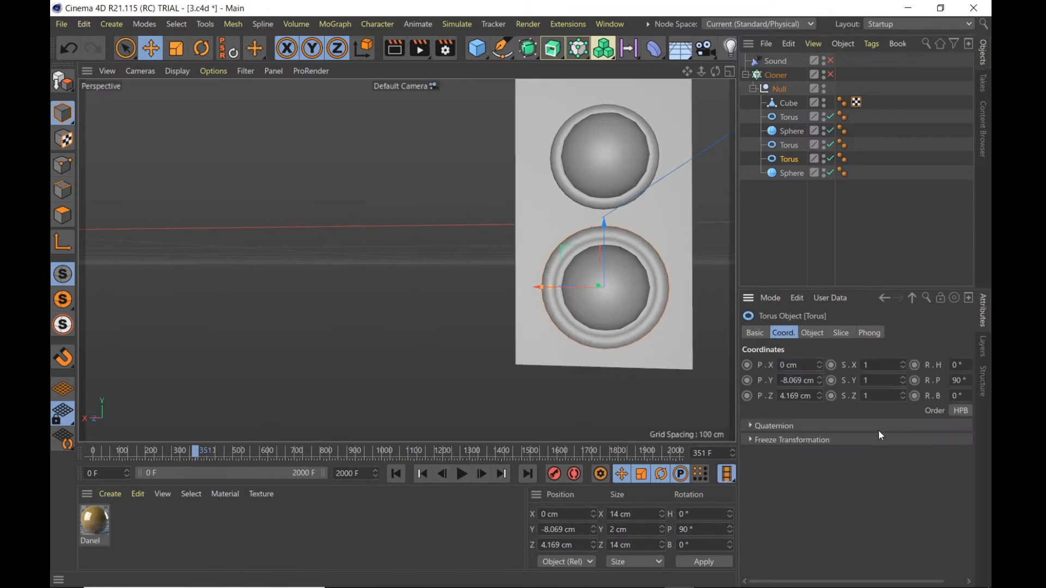
{"action": "left_click", "coordinate": [901, 381]}
{"action": "type", "text": "1.73"}
{"action": "key", "text": "Return"}
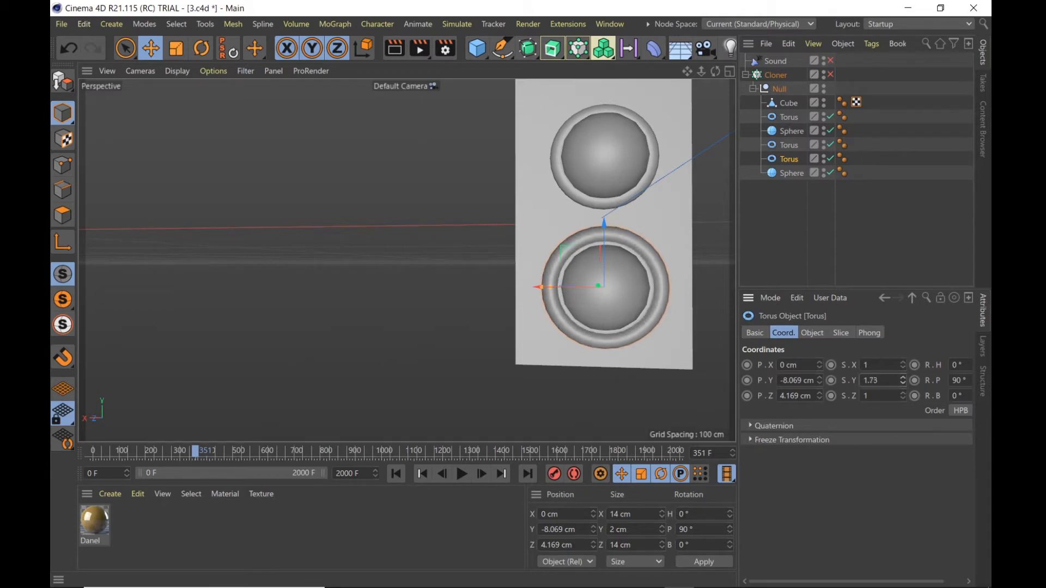
{"action": "left_click_drag", "start_coordinate": [902, 381], "coordinate": [903, 267]}
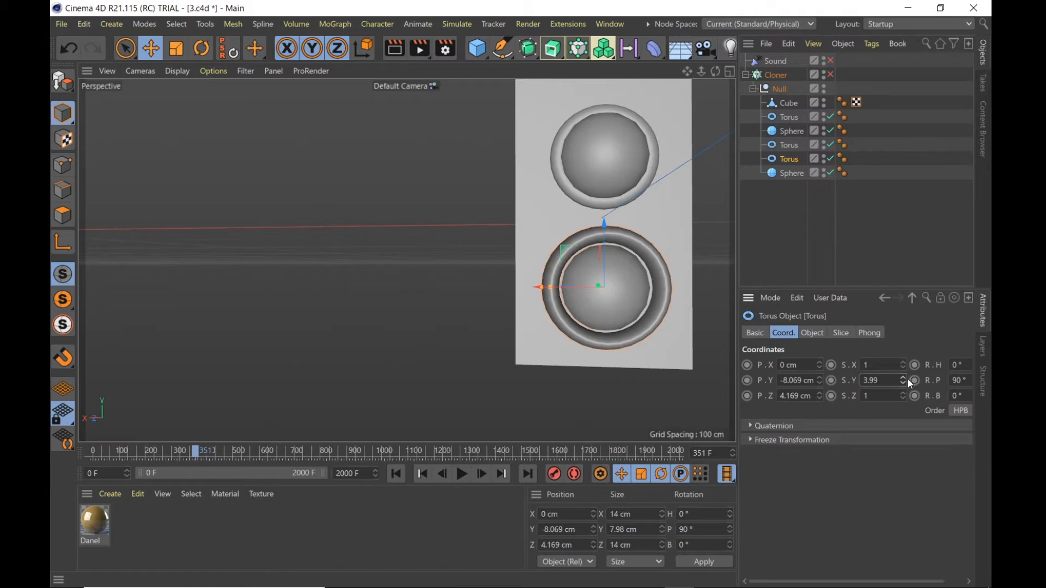
{"action": "left_click_drag", "start_coordinate": [878, 381], "coordinate": [863, 380]}
{"action": "type", "text": "5"}
{"action": "key", "text": "Return"}
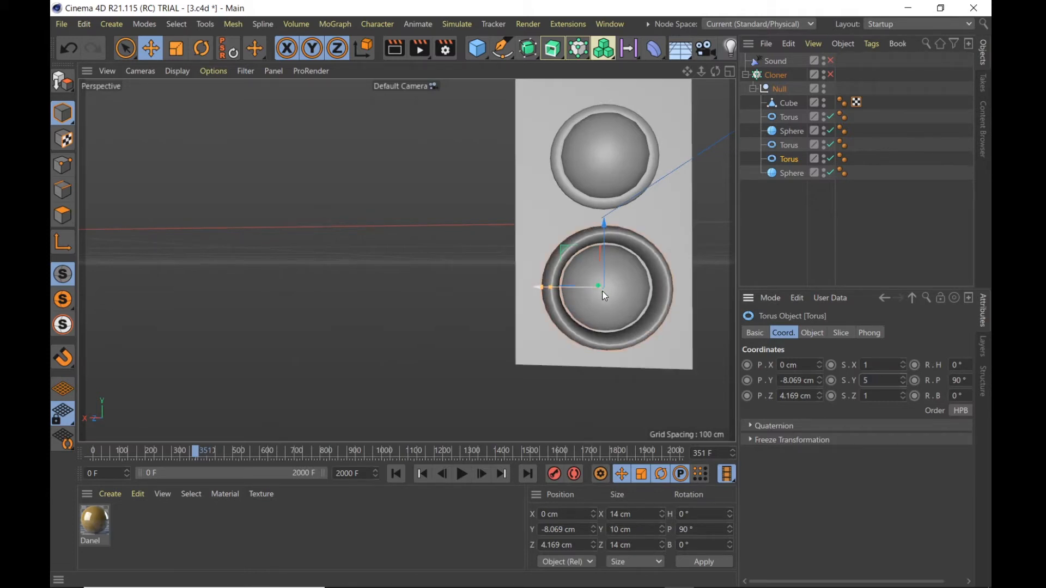
Push the larger lower torus back into the cube to about -2.8 cm in Z
{"action": "left_click_drag", "start_coordinate": [636, 263], "coordinate": [599, 272], "text": "alt"}
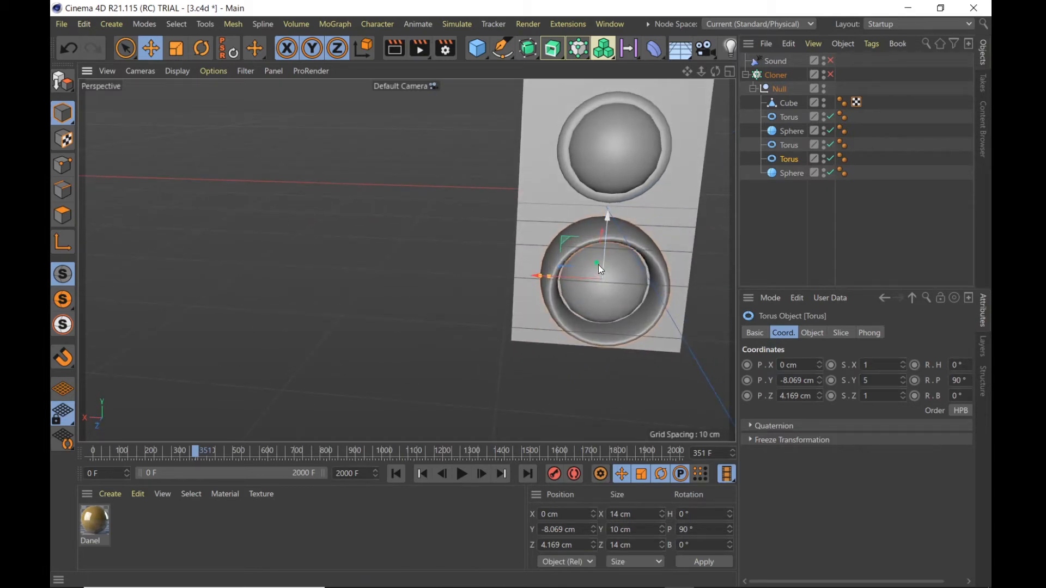
{"action": "left_click_drag", "start_coordinate": [601, 308], "coordinate": [560, 233], "text": "alt"}
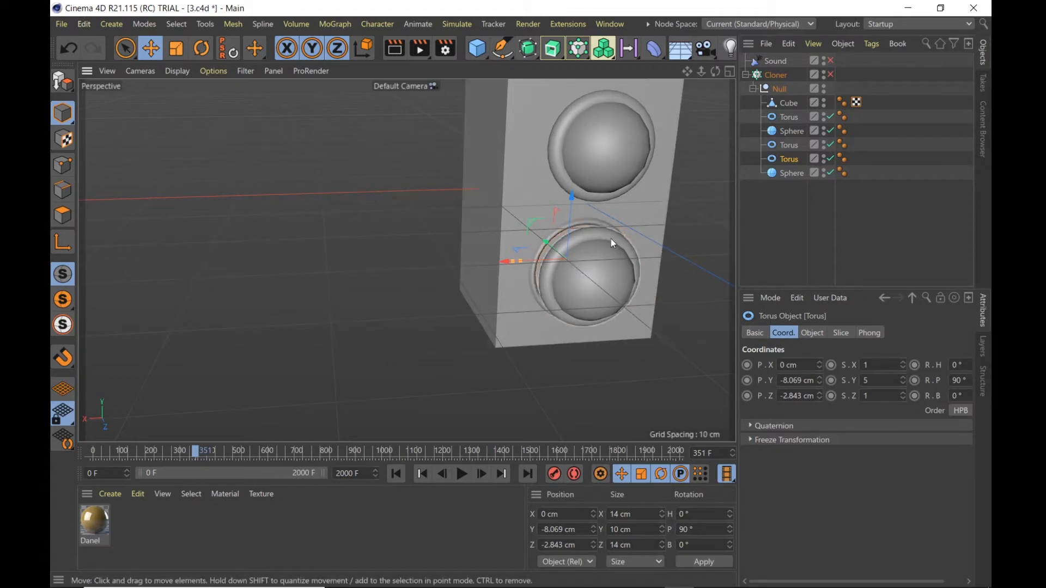
{"action": "scroll", "coordinate": [626, 288], "scroll_direction": "up", "scroll_amount": 3}
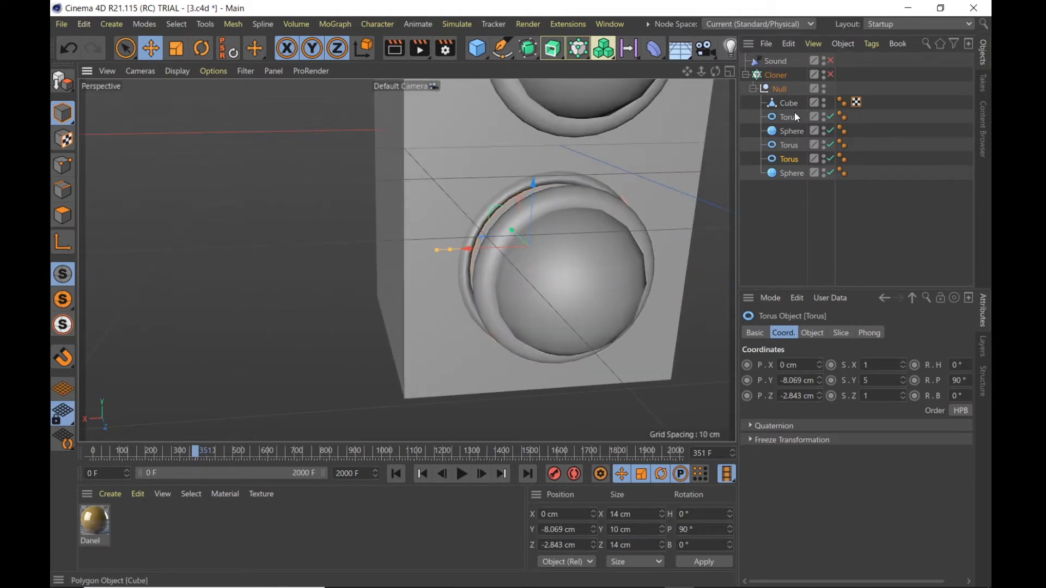
Push the smaller lower torus back to about 0.9 cm in Z and the lower sphere to about -2.3 cm
{"action": "left_click", "coordinate": [793, 144]}
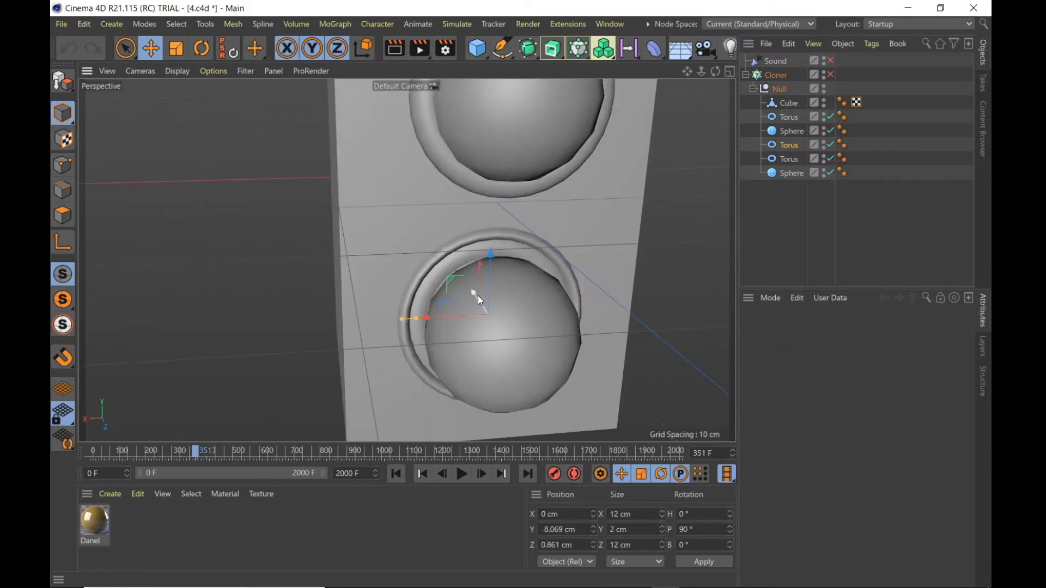
{"action": "key", "text": "ctrl+z"}
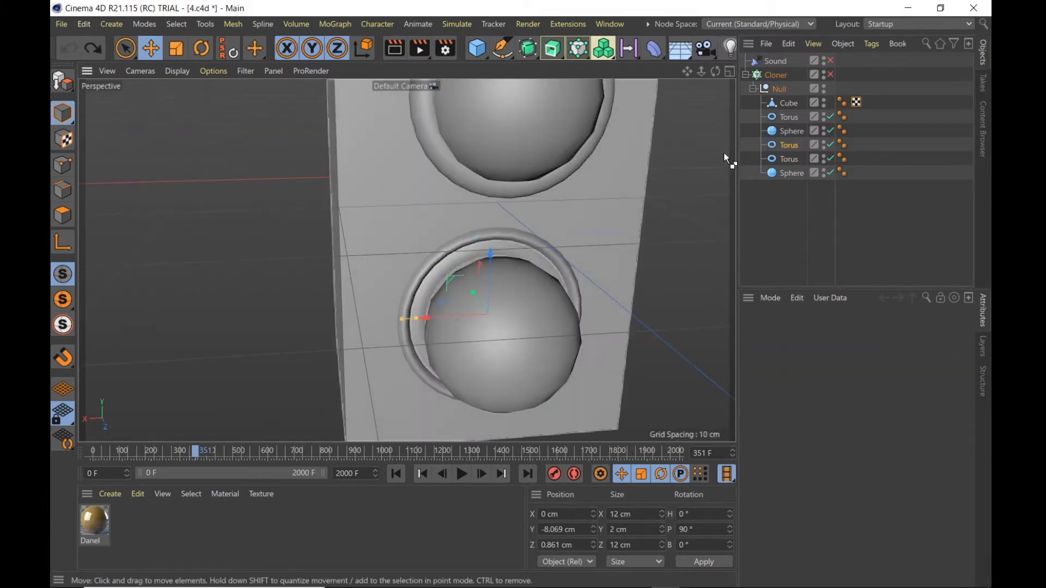
{"action": "left_click", "coordinate": [796, 102]}
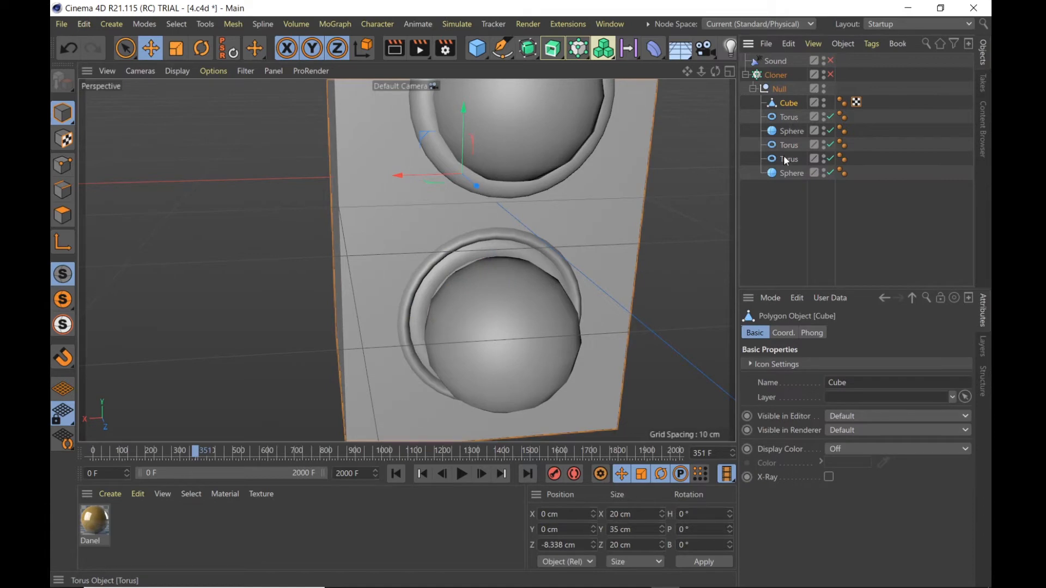
{"action": "left_click", "coordinate": [792, 171]}
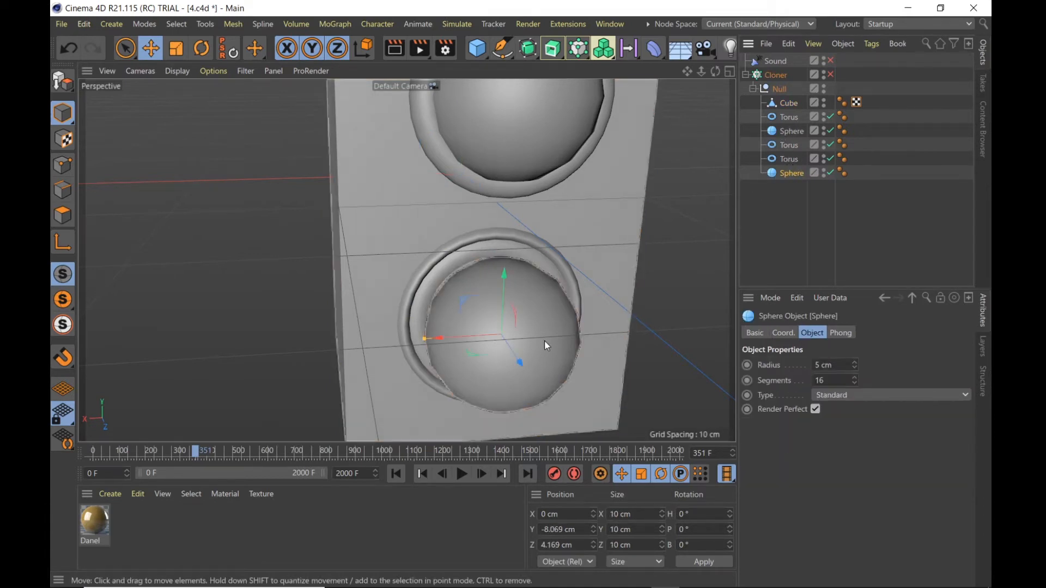
{"action": "left_click_drag", "start_coordinate": [524, 361], "coordinate": [515, 309]}
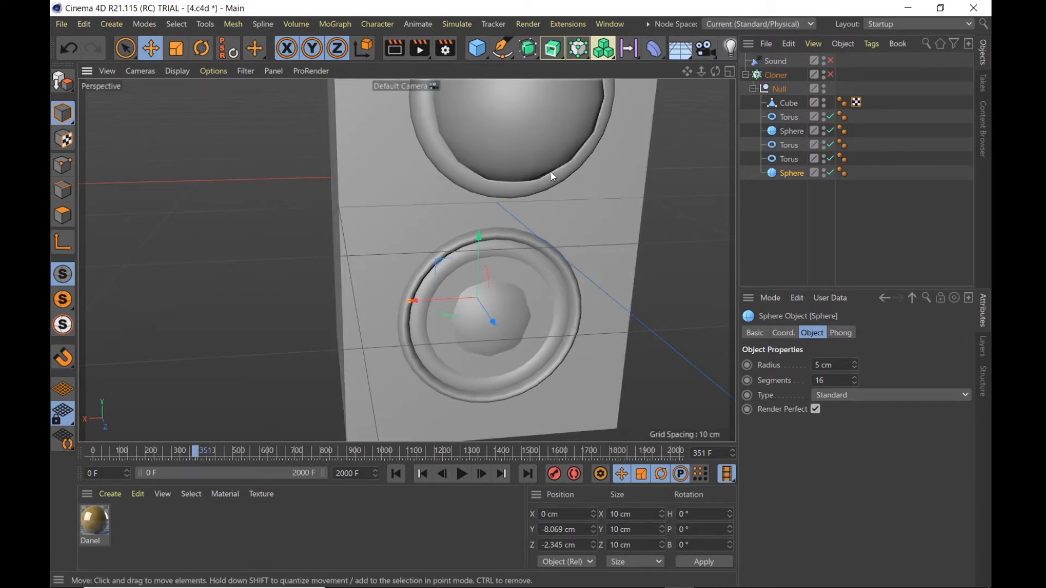
Toggle each of the two lower toruses off and on to tell them apart
{"action": "left_click", "coordinate": [791, 151]}
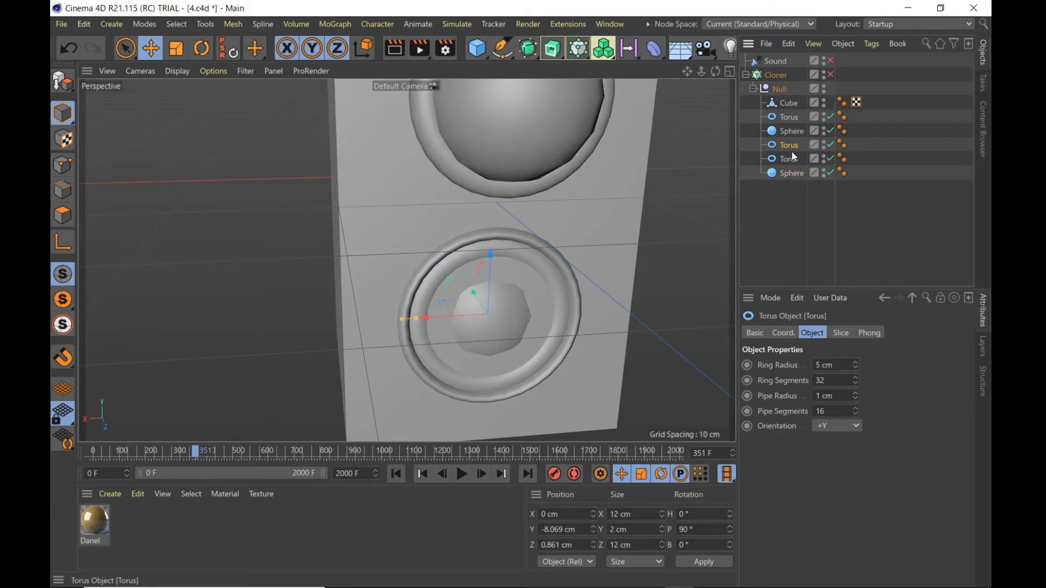
{"action": "left_click", "coordinate": [831, 145]}
{"action": "left_click", "coordinate": [831, 145]}
{"action": "left_click", "coordinate": [831, 159]}
{"action": "left_click", "coordinate": [831, 158]}
{"action": "key", "text": "ctrl+z"}
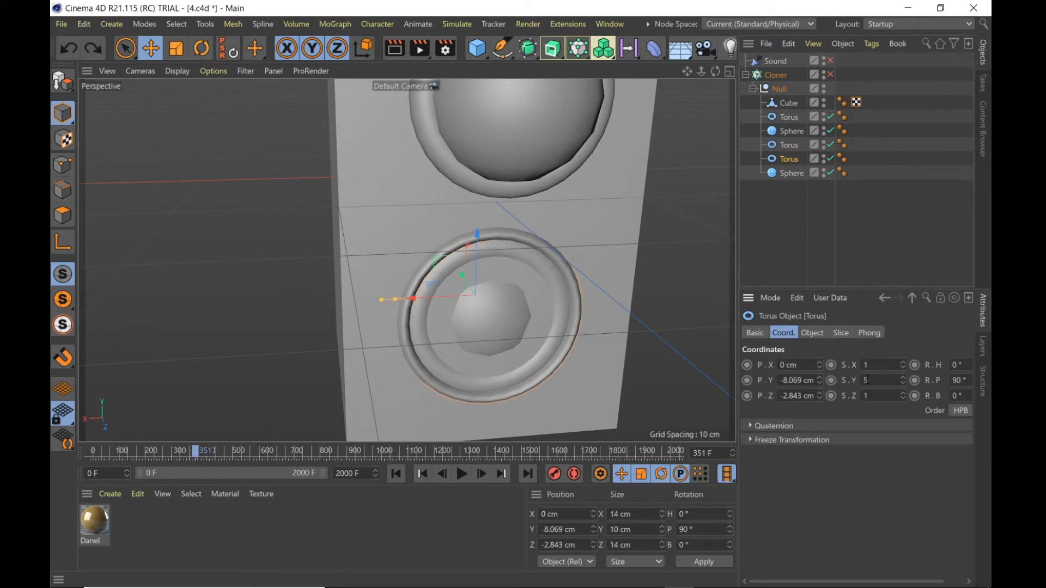
Set the larger lower torus's Y scale to about 17.11 and push it back to about -15.2 cm in Z
{"action": "left_click_drag", "start_coordinate": [903, 380], "coordinate": [870, 574]}
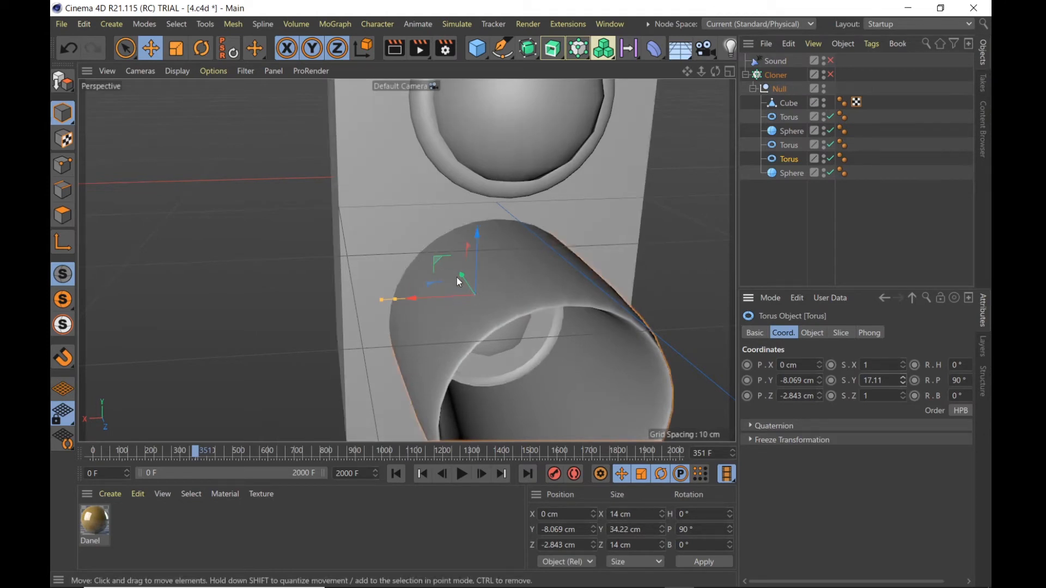
{"action": "left_click_drag", "start_coordinate": [464, 283], "coordinate": [456, 226]}
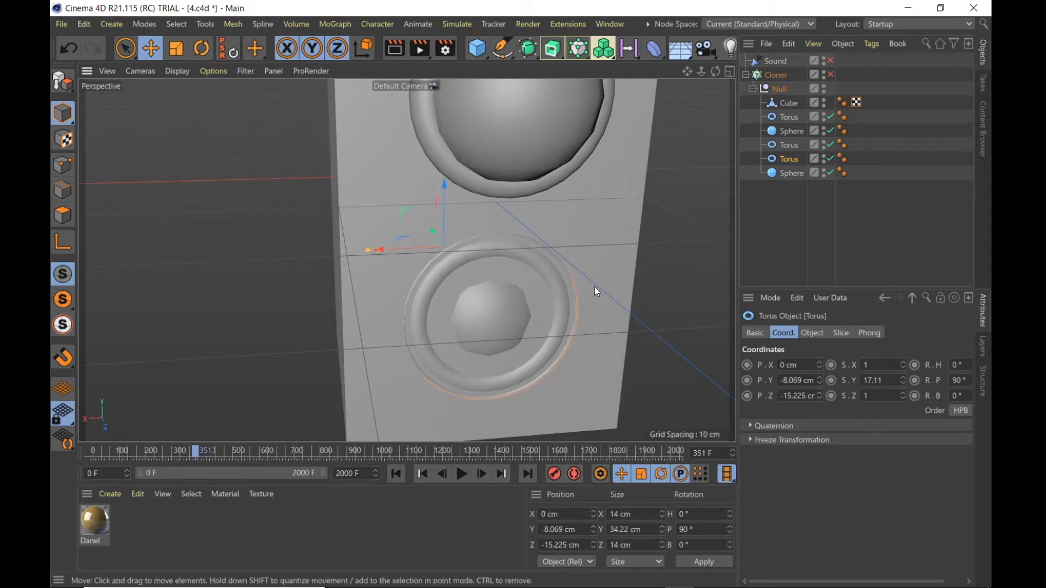
{"action": "left_click_drag", "start_coordinate": [593, 286], "coordinate": [592, 311]}
{"action": "key", "text": "o"}
{"action": "key", "text": "ctrl+z"}
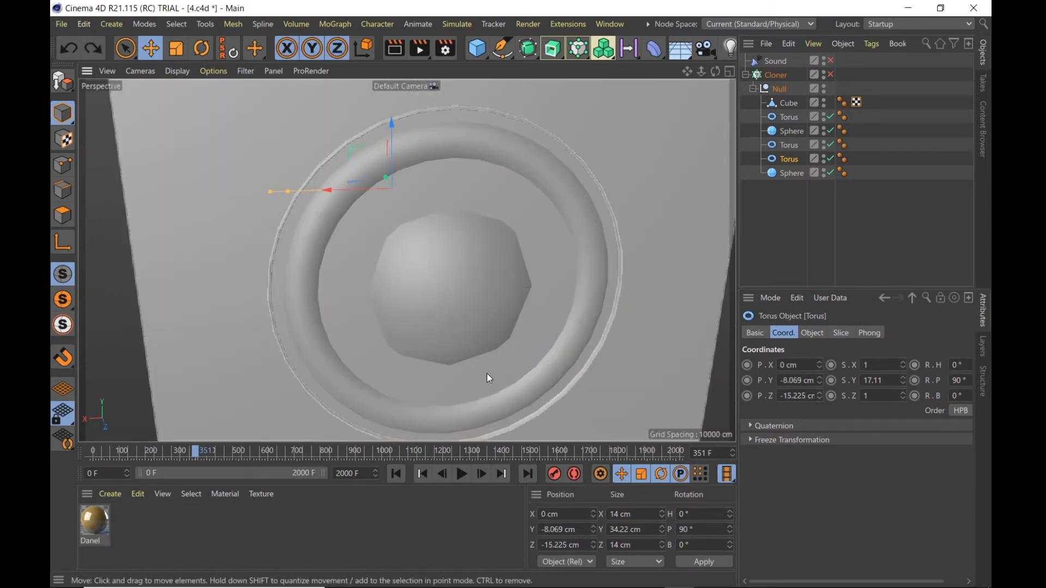
{"action": "key", "text": "ctrl+shift+z"}
{"action": "key", "text": "ctrl+shift+z"}
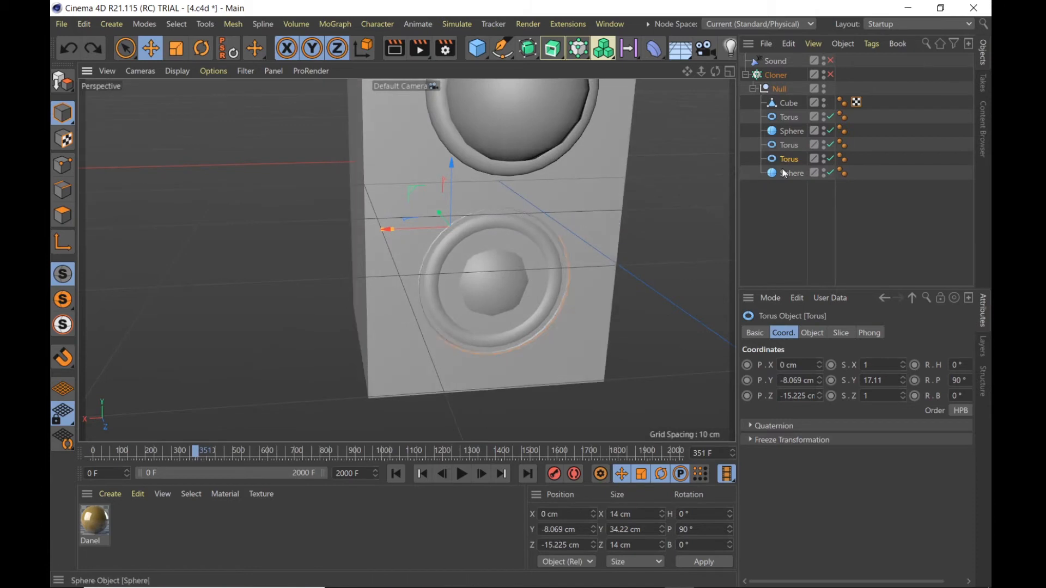
Push the smaller lower torus back to about 0.72 cm in Z and set its X and Z scale to 1.1
{"action": "left_click", "coordinate": [788, 145]}
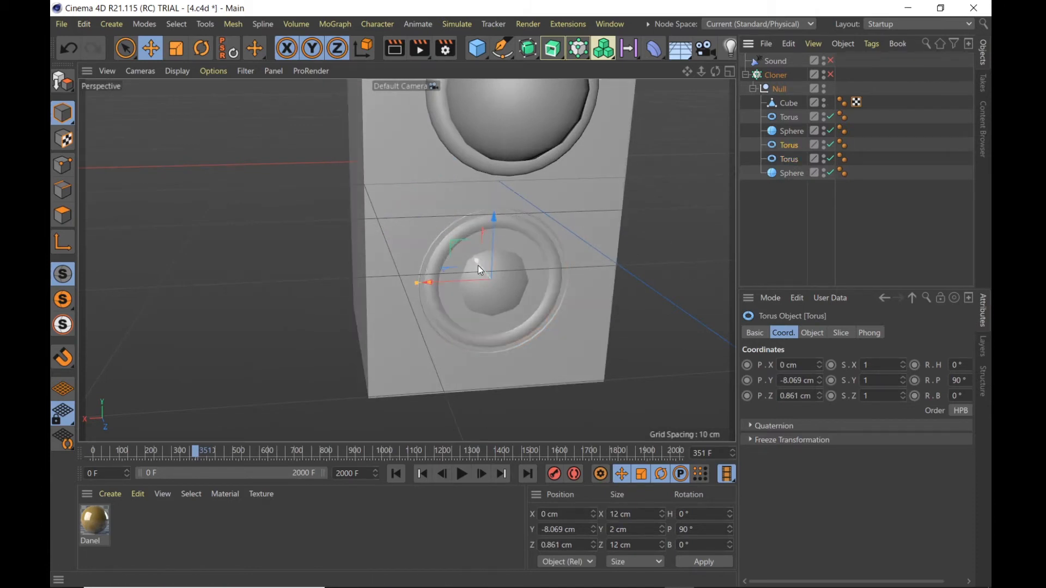
{"action": "left_click_drag", "start_coordinate": [481, 265], "coordinate": [480, 264]}
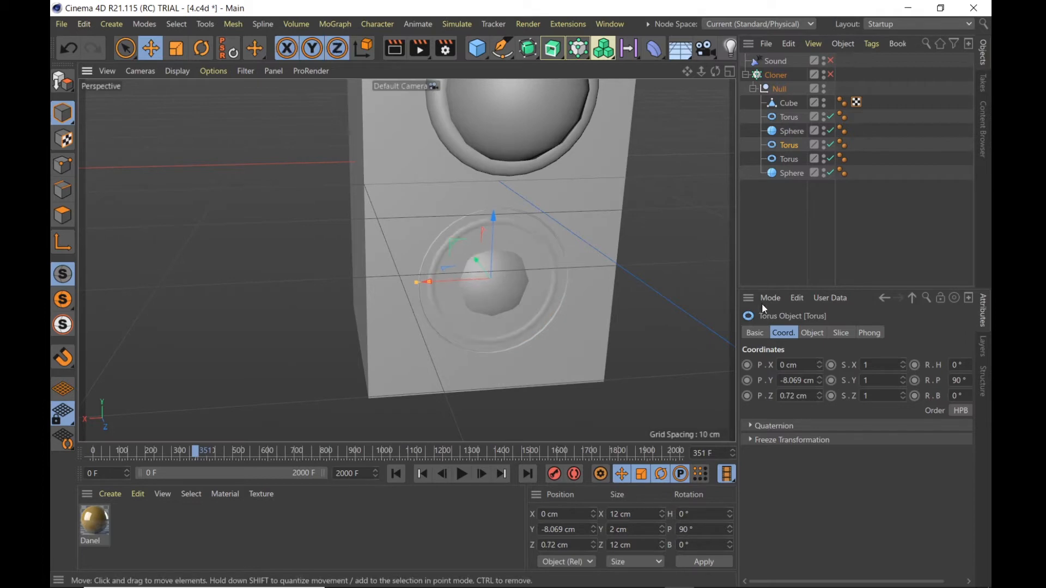
{"action": "left_click", "coordinate": [885, 364]}
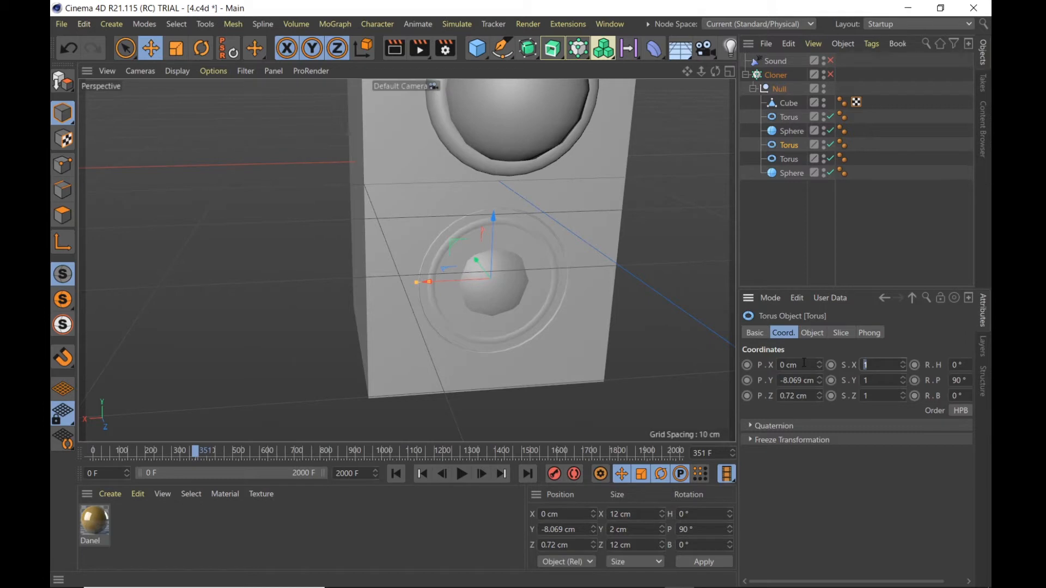
{"action": "type", "text": "1.2"}
{"action": "key", "text": "Return"}
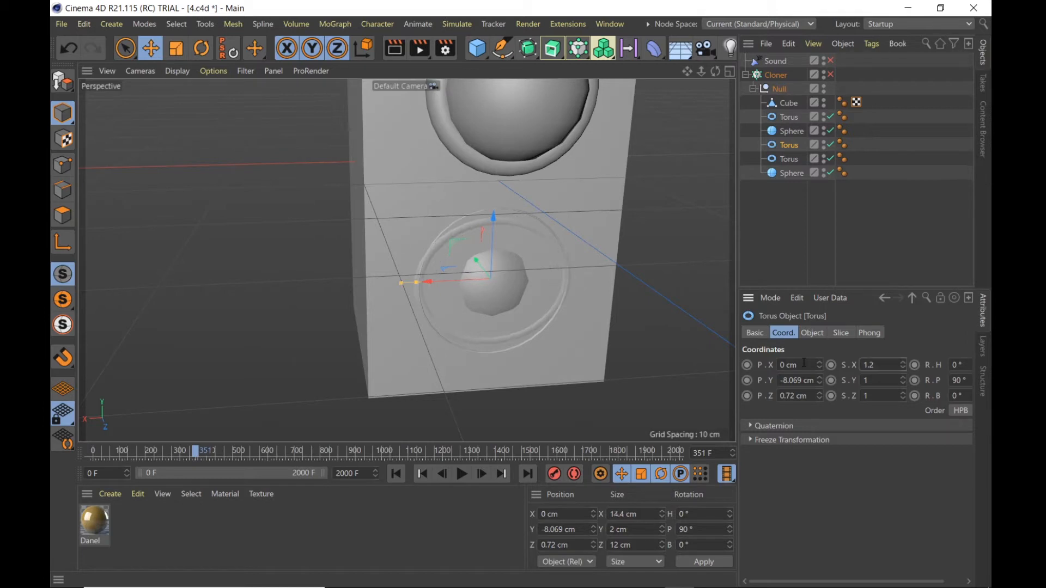
{"action": "left_click", "coordinate": [903, 371]}
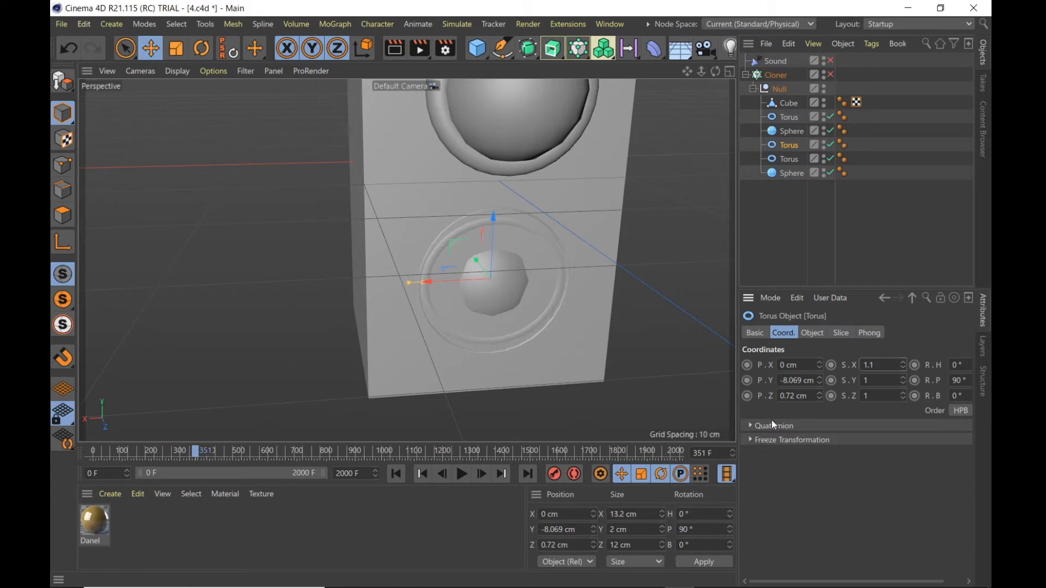
{"action": "left_click", "coordinate": [887, 401]}
{"action": "type", "text": "1.1"}
{"action": "key", "text": "Return"}
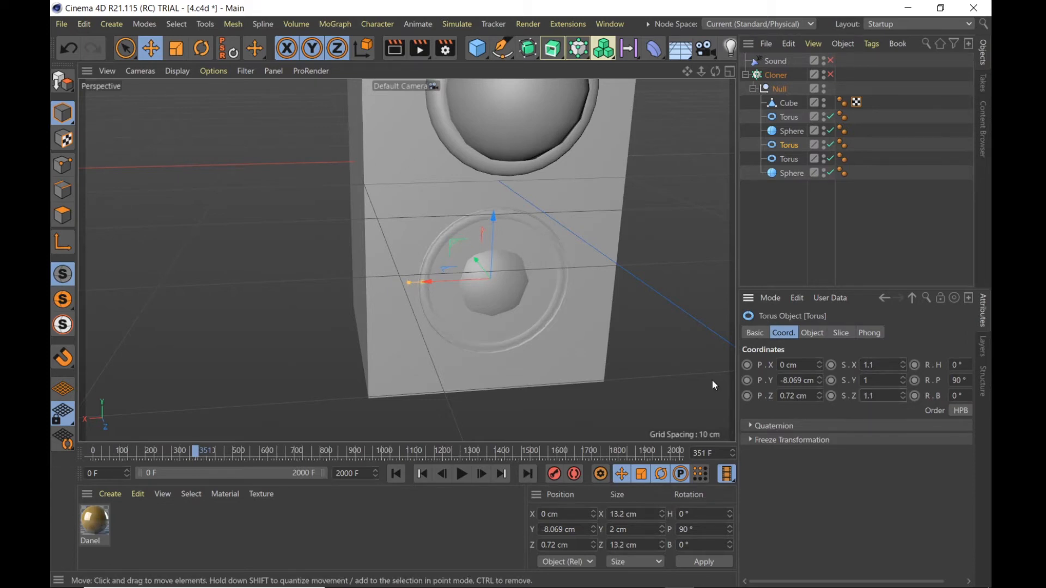
Push the upper torus back to about 0.755 cm in Z and the upper sphere to about -2.416 cm
{"action": "scroll", "coordinate": [544, 259], "scroll_direction": "up", "scroll_amount": 8}
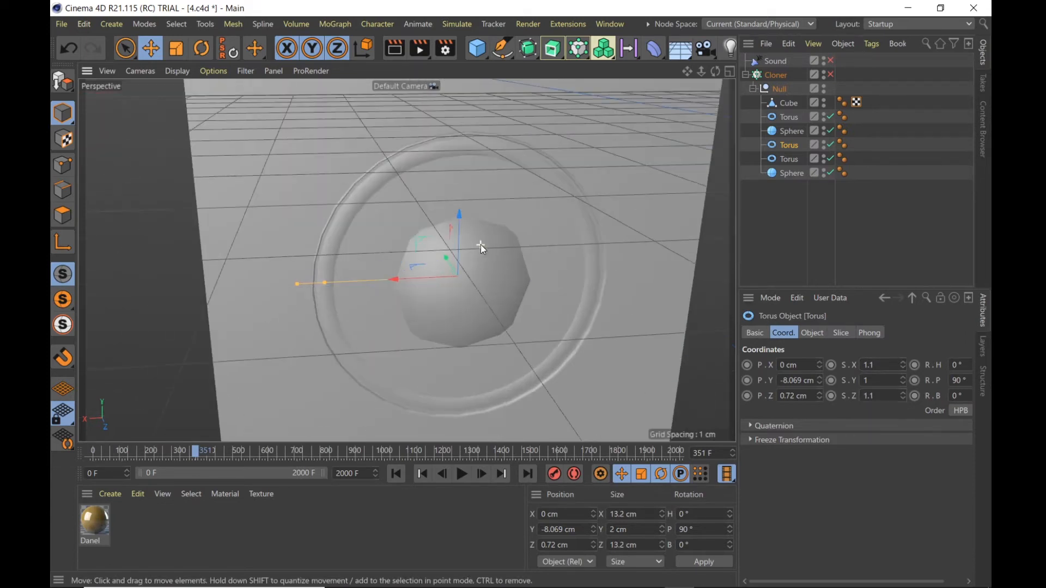
{"action": "scroll", "coordinate": [482, 237], "scroll_direction": "down", "scroll_amount": 8}
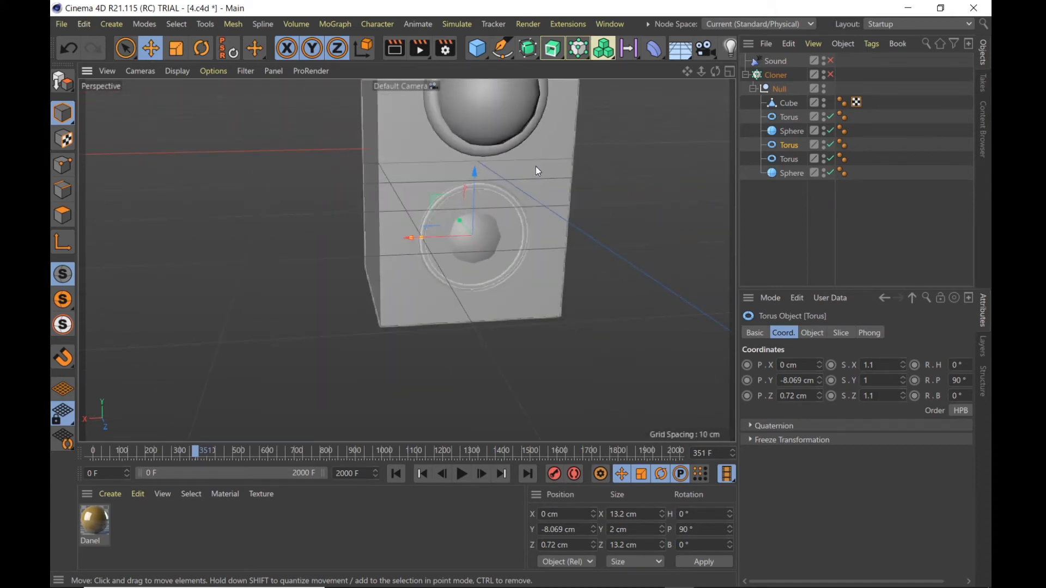
{"action": "middle_click_drag", "start_coordinate": [534, 168], "coordinate": [531, 341], "text": "alt"}
{"action": "scroll", "coordinate": [483, 296], "scroll_direction": "up", "scroll_amount": 5}
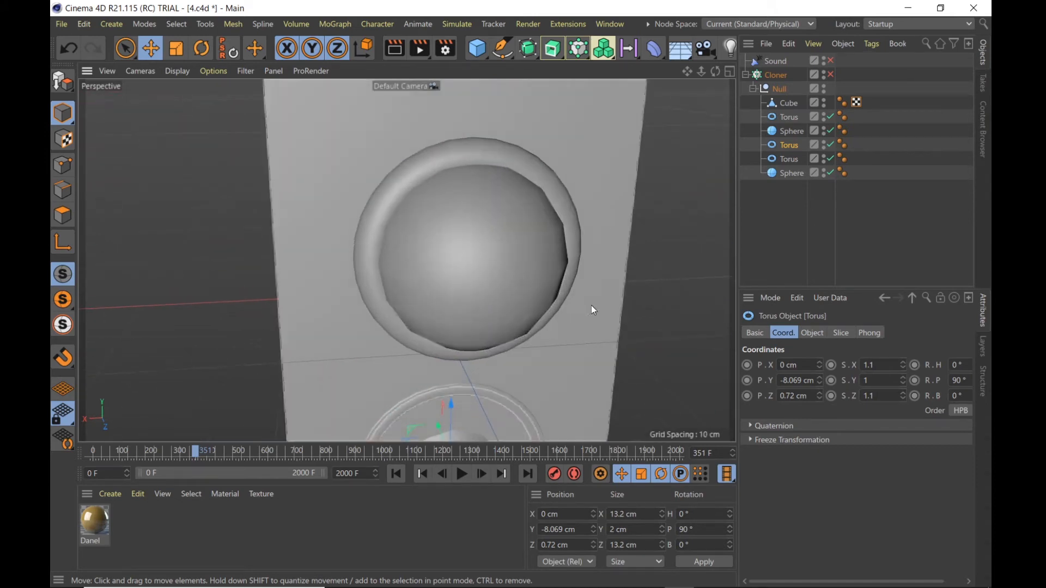
{"action": "left_click", "coordinate": [785, 116]}
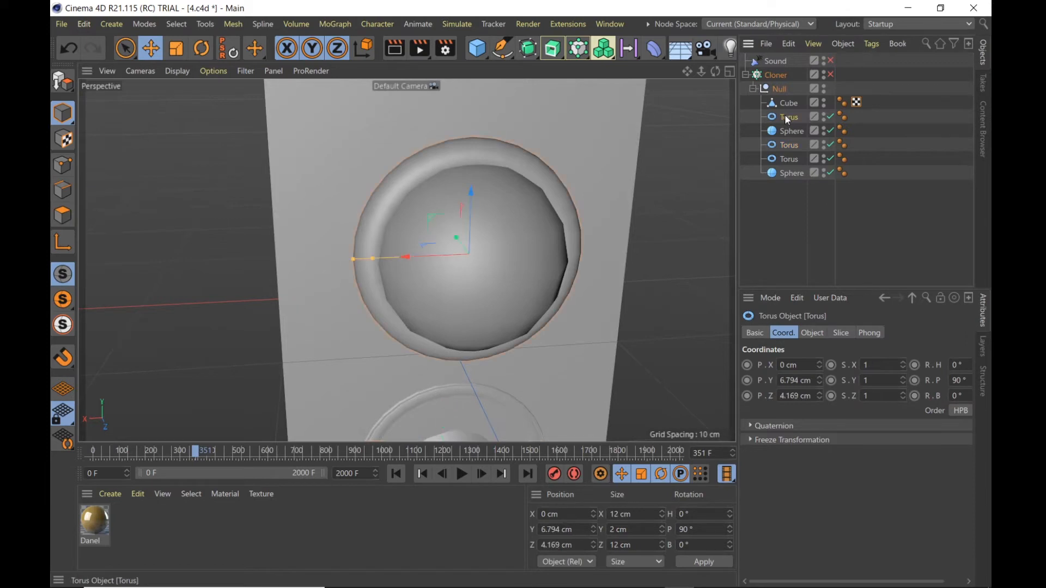
{"action": "left_click_drag", "start_coordinate": [453, 244], "coordinate": [453, 214]}
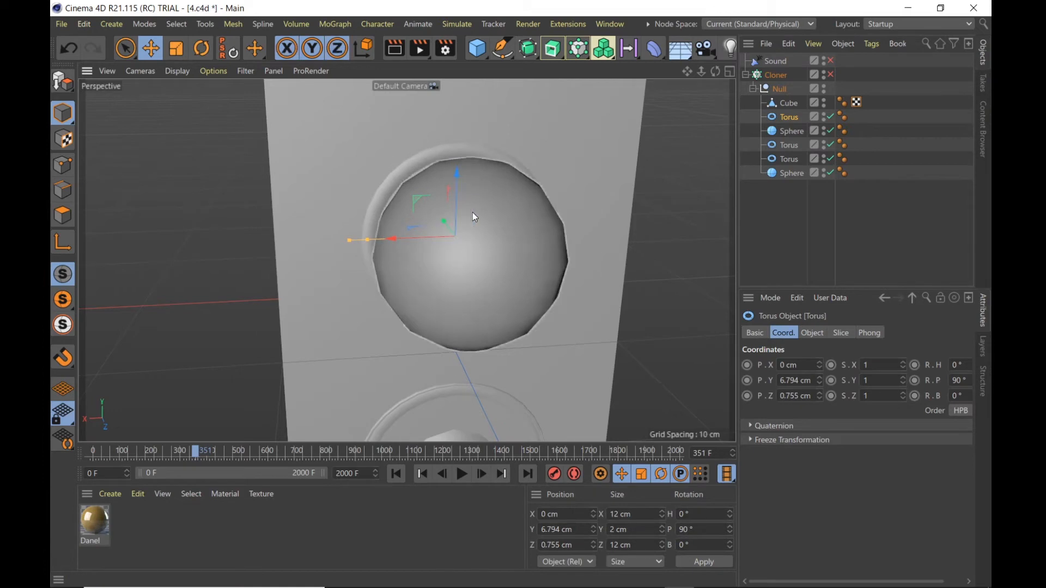
{"action": "left_click", "coordinate": [788, 132]}
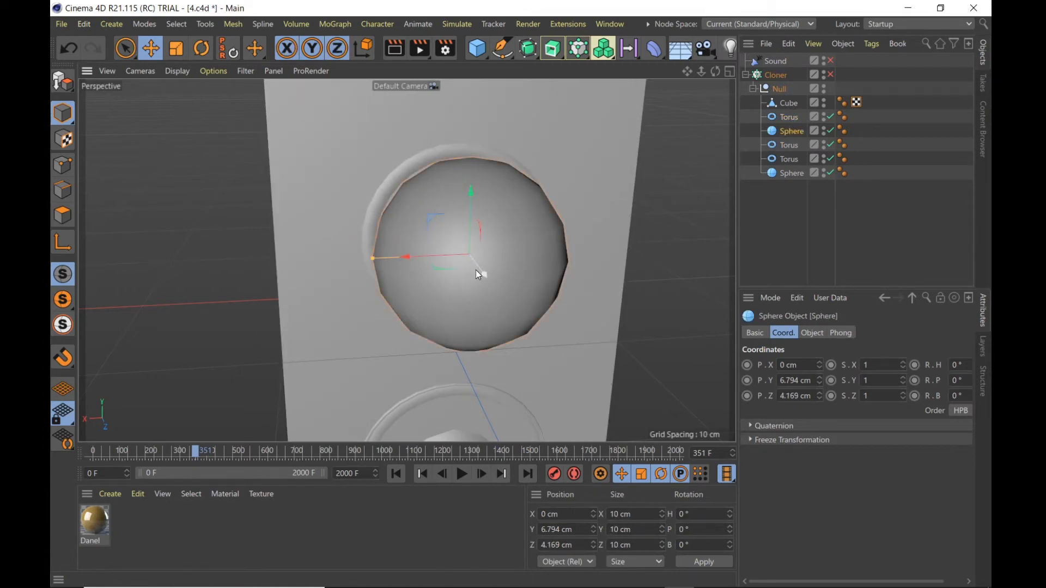
{"action": "left_click_drag", "start_coordinate": [476, 269], "coordinate": [466, 225]}
{"action": "scroll", "coordinate": [542, 143], "scroll_direction": "down", "scroll_amount": 6}
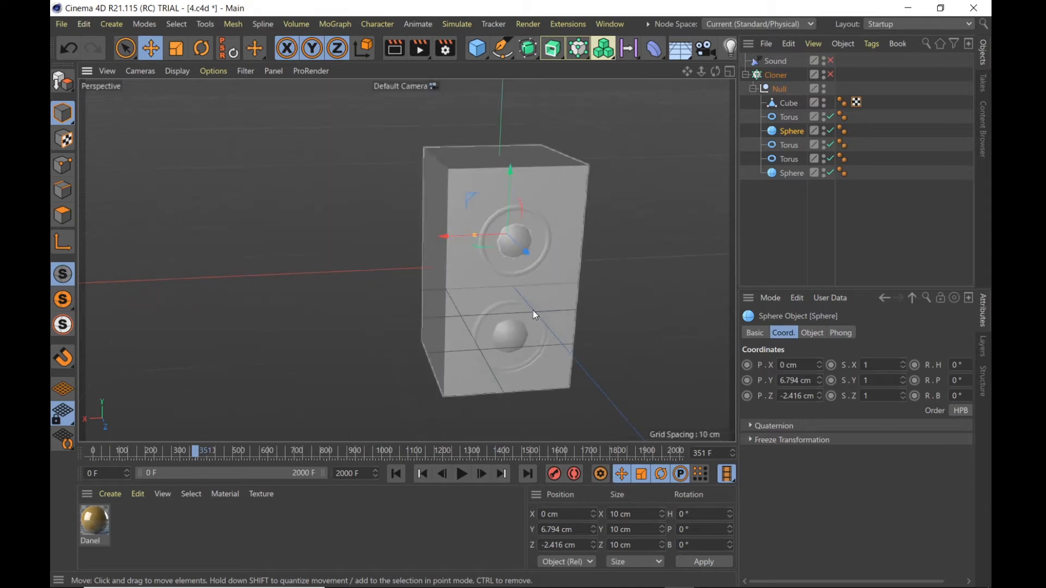
Set the upper torus's X scale to 0.8
{"action": "left_click_drag", "start_coordinate": [594, 360], "coordinate": [567, 334], "text": "alt"}
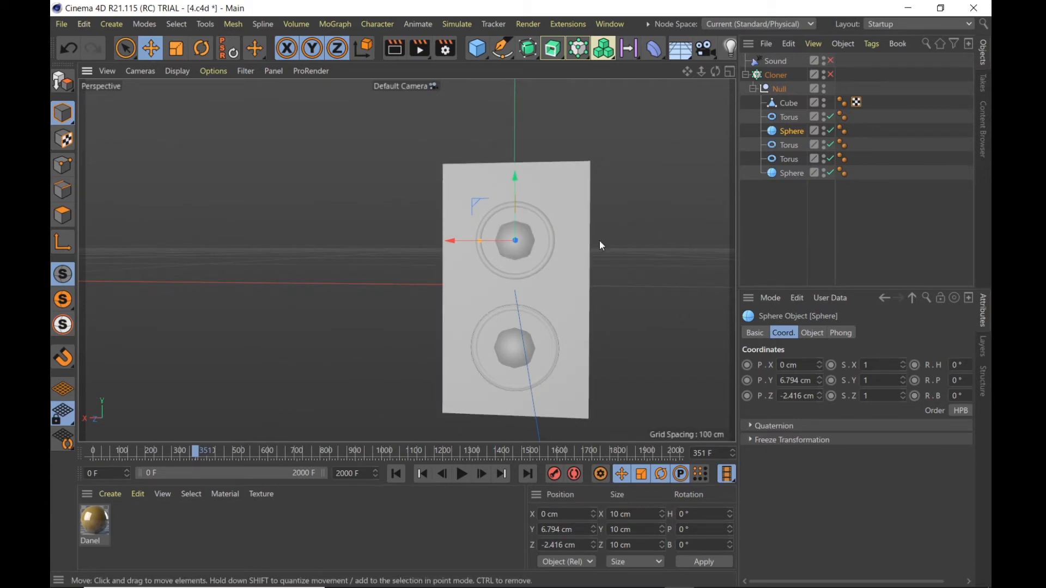
{"action": "scroll", "coordinate": [500, 342], "scroll_direction": "up", "scroll_amount": 5}
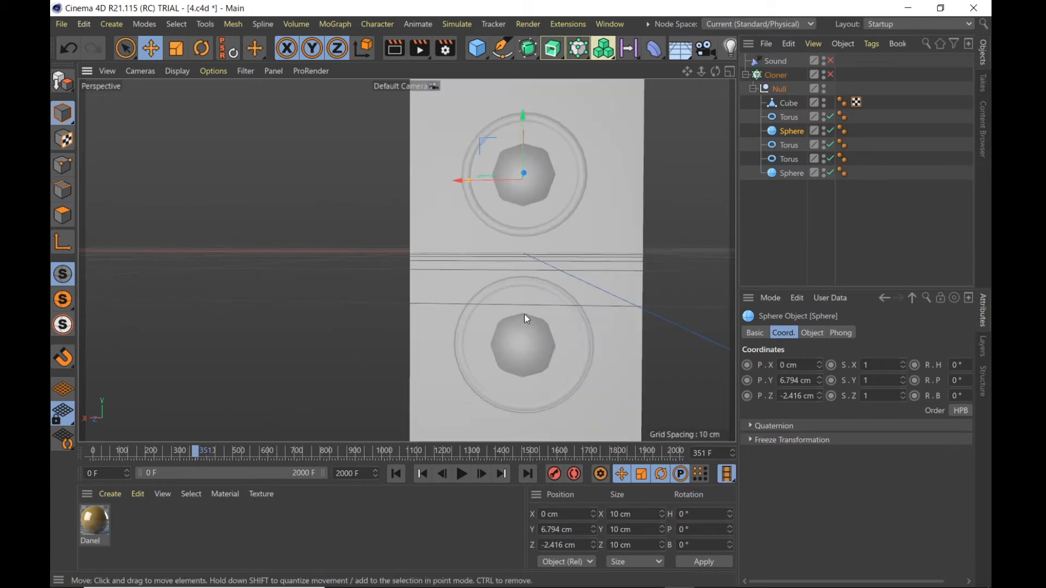
{"action": "middle_click_drag", "start_coordinate": [562, 98], "coordinate": [580, 155], "text": "alt"}
{"action": "scroll", "coordinate": [538, 222], "scroll_direction": "up", "scroll_amount": 5}
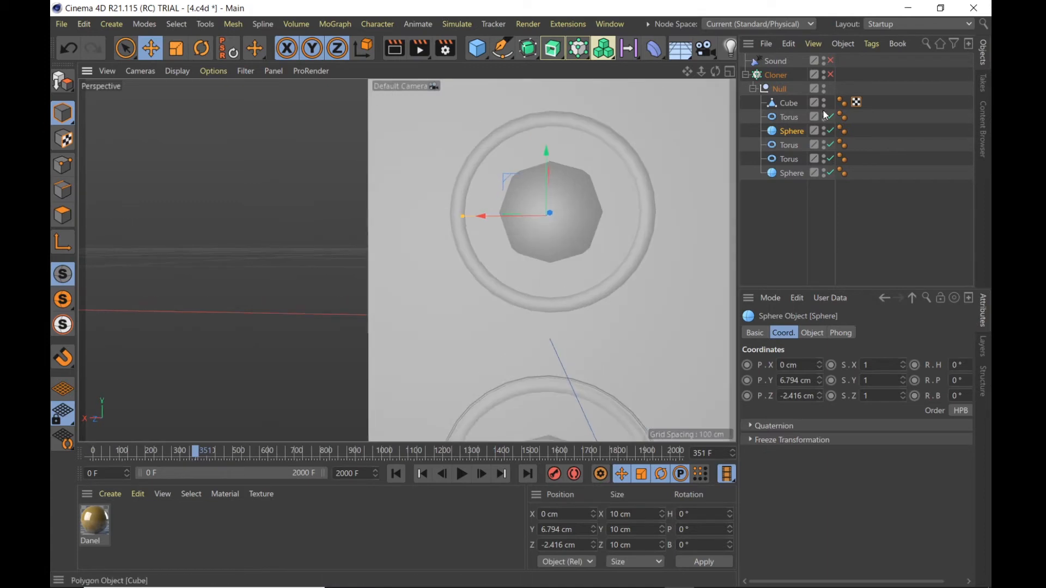
{"action": "left_click", "coordinate": [787, 119]}
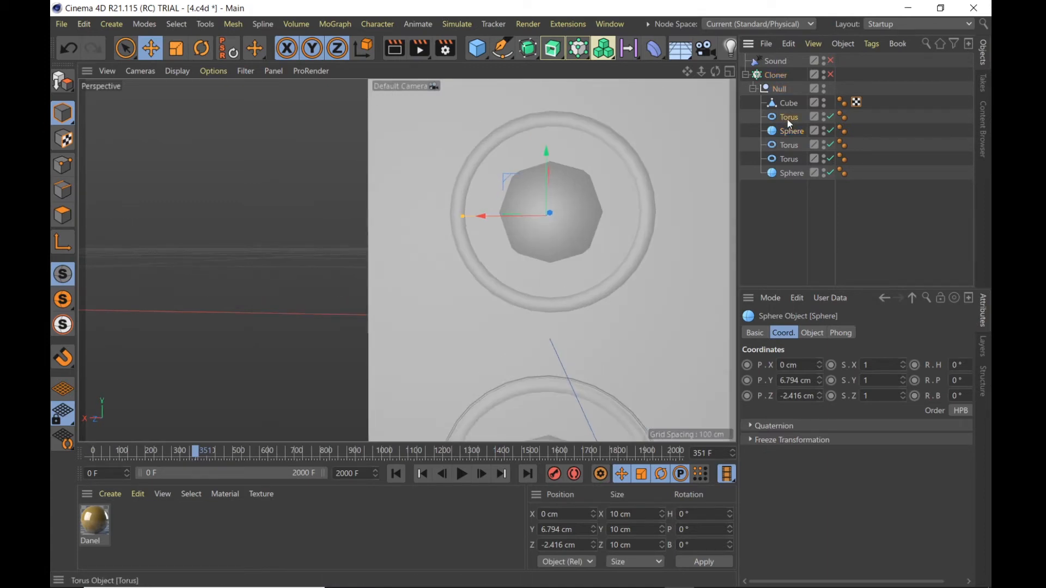
{"action": "left_click", "coordinate": [884, 366]}
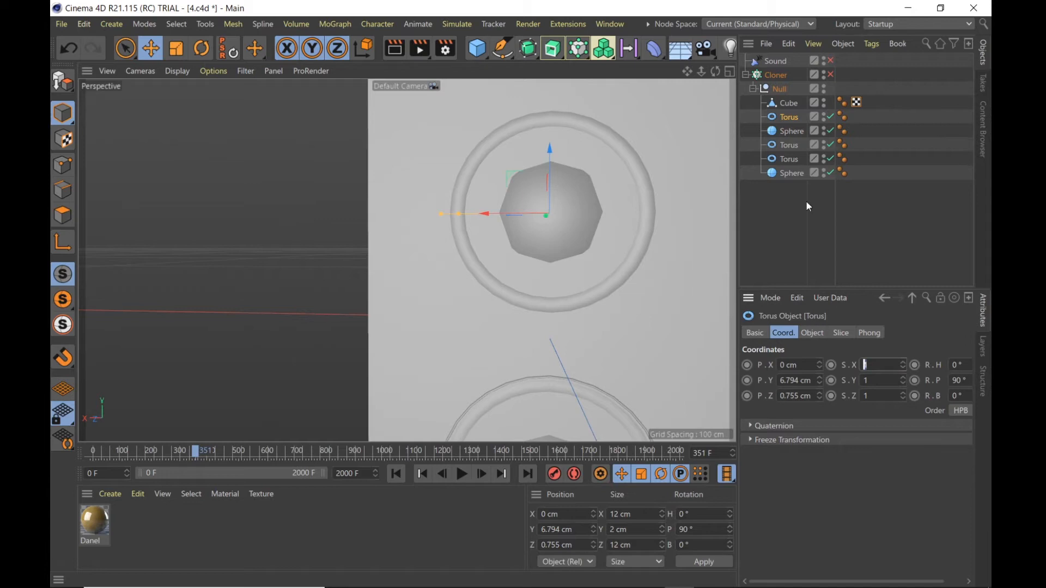
{"action": "type", "text": "0.8"}
{"action": "key", "text": "Return"}
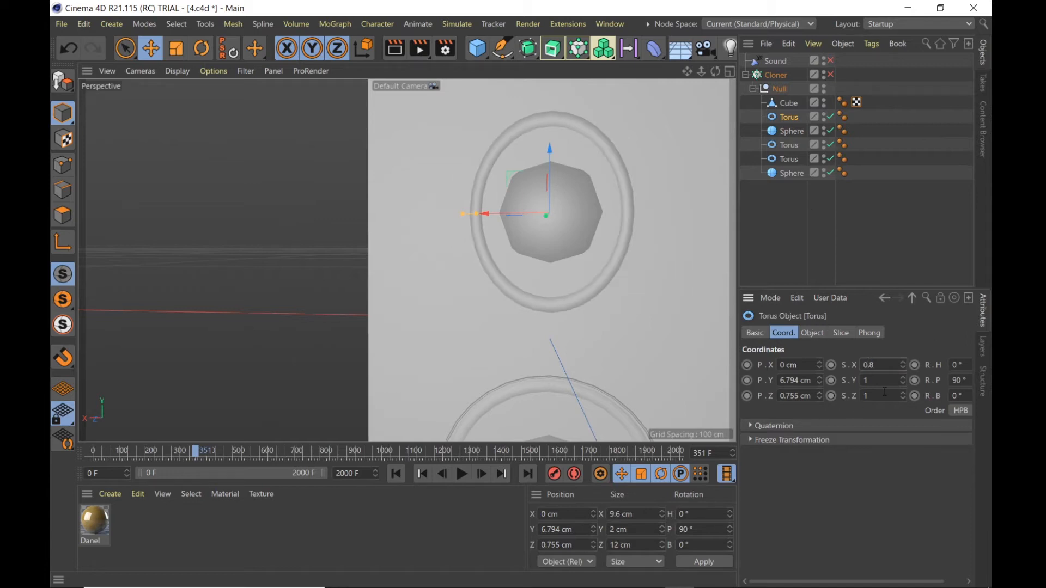
{"action": "left_click_drag", "start_coordinate": [888, 381], "coordinate": [805, 389]}
{"action": "type", "text": "0.8"}
{"action": "key", "text": "Return"}
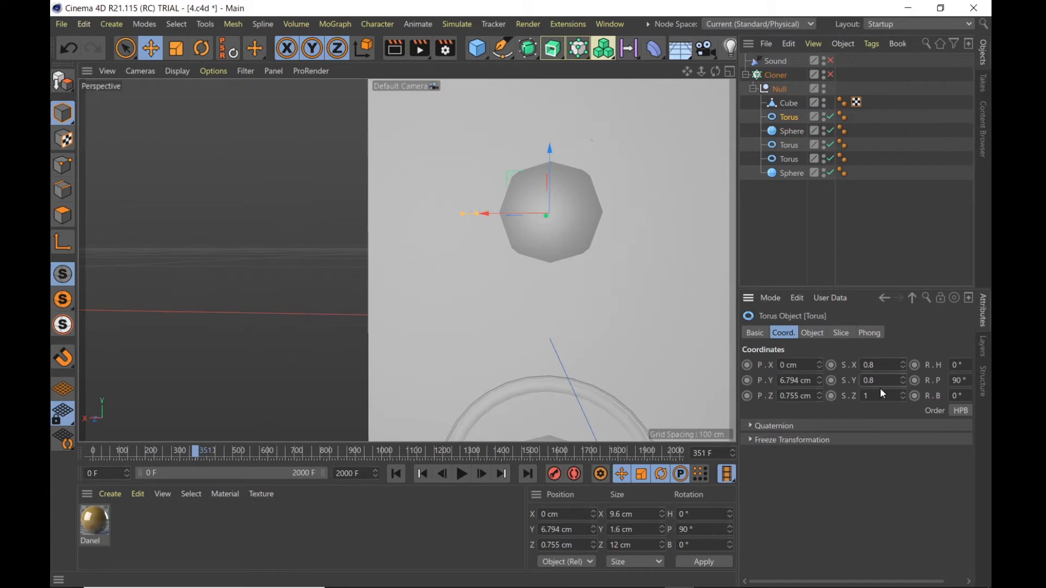
{"action": "key", "text": "ctrl+z"}
Set the upper torus's Z scale to 0.8
{"action": "left_click", "coordinate": [880, 390]}
{"action": "type", "text": "0.8"}
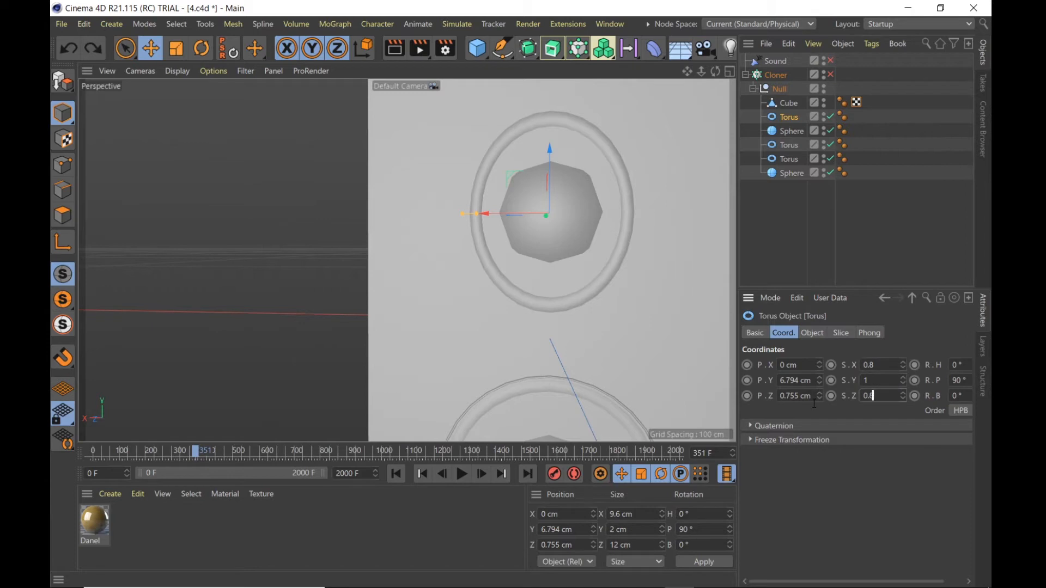
{"action": "key", "text": "Return"}
Increase the upper torus's pipe radius to 2 cm
{"action": "scroll", "coordinate": [567, 213], "scroll_direction": "down", "scroll_amount": 10}
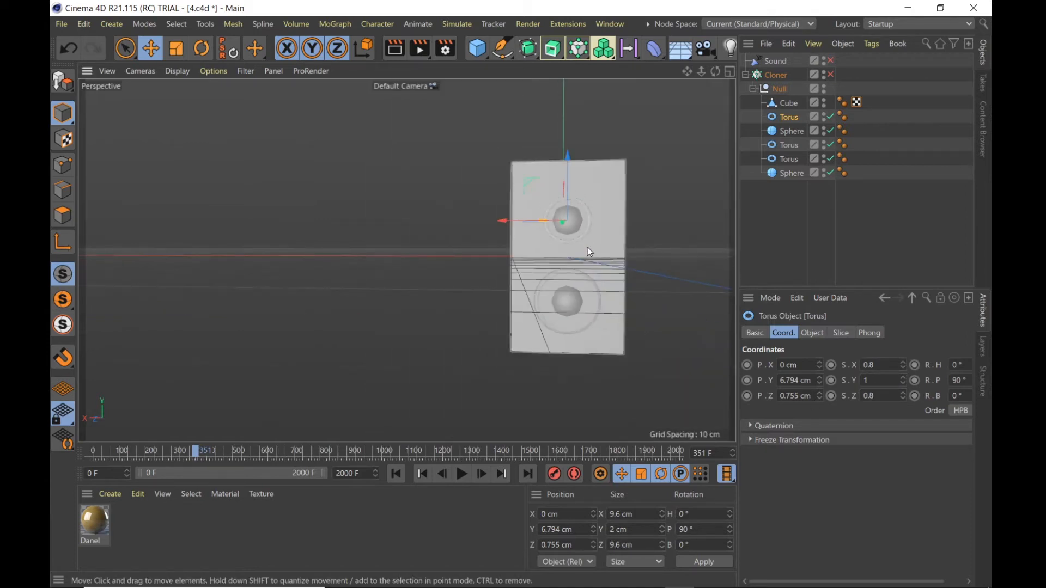
{"action": "scroll", "coordinate": [596, 210], "scroll_direction": "up", "scroll_amount": 5}
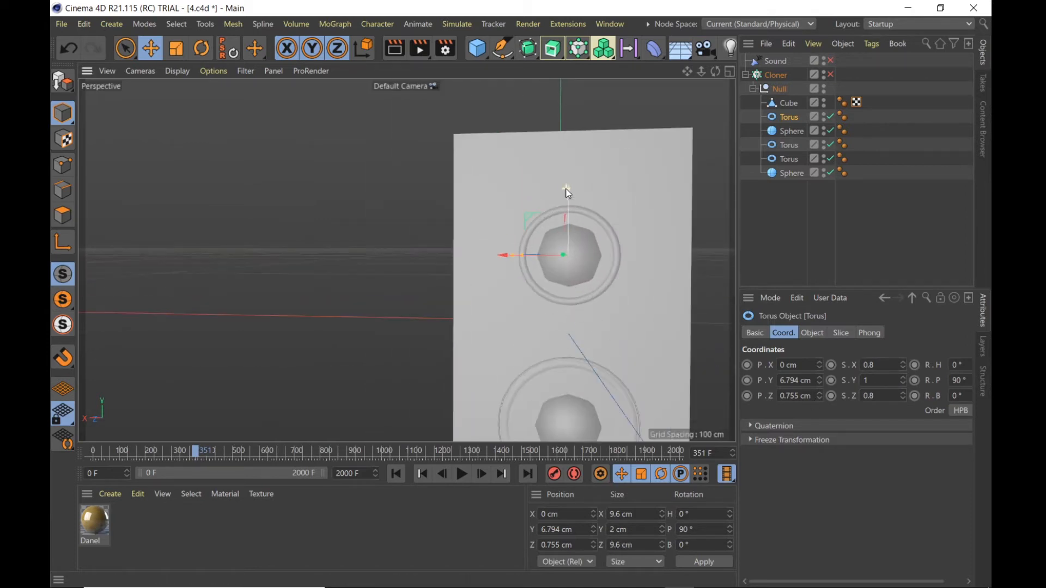
{"action": "scroll", "coordinate": [565, 218], "scroll_direction": "up", "scroll_amount": 5}
{"action": "scroll", "coordinate": [564, 218], "scroll_direction": "up", "scroll_amount": 3}
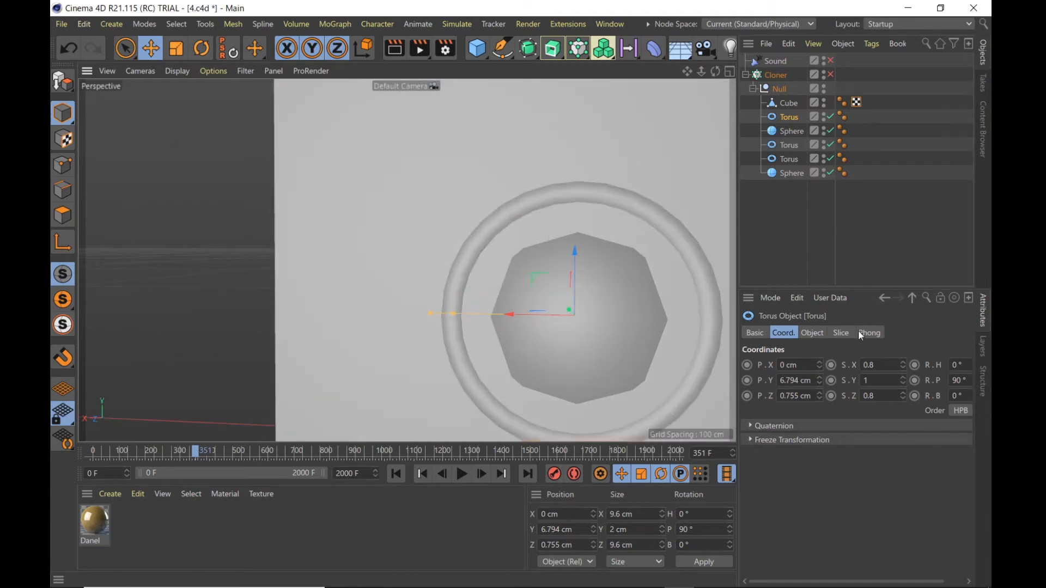
{"action": "left_click", "coordinate": [812, 336]}
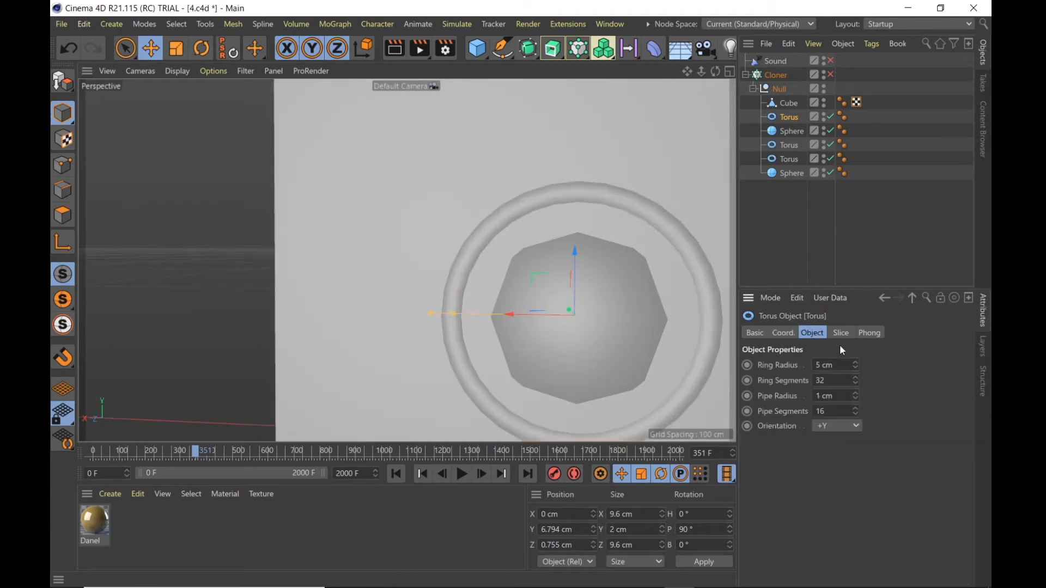
{"action": "left_click", "coordinate": [858, 393]}
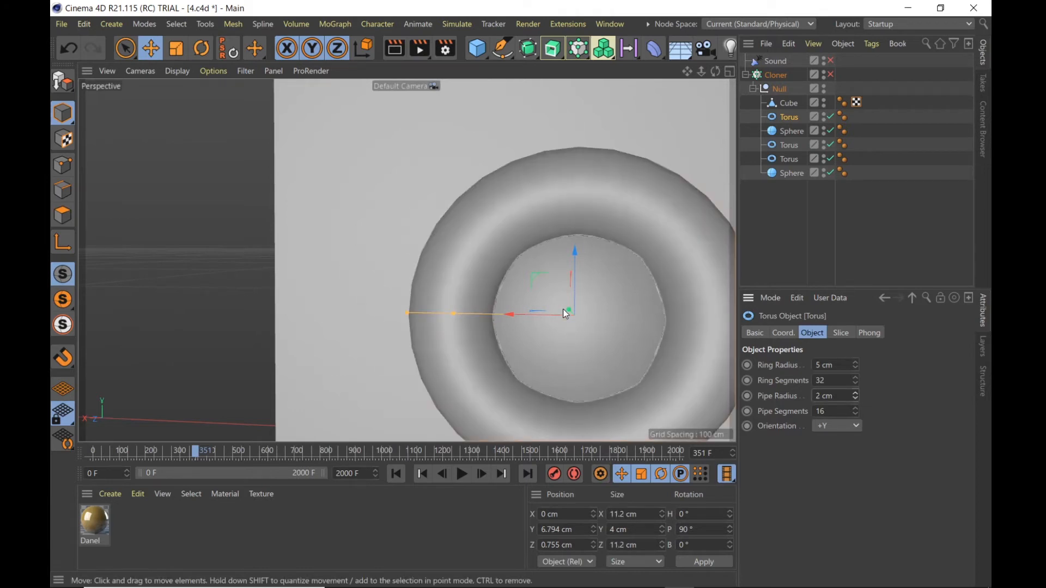
Push the upper torus back to about -0.14 cm in Z
{"action": "left_click_drag", "start_coordinate": [569, 309], "coordinate": [675, 309]}
{"action": "key", "text": "ctrl+z"}
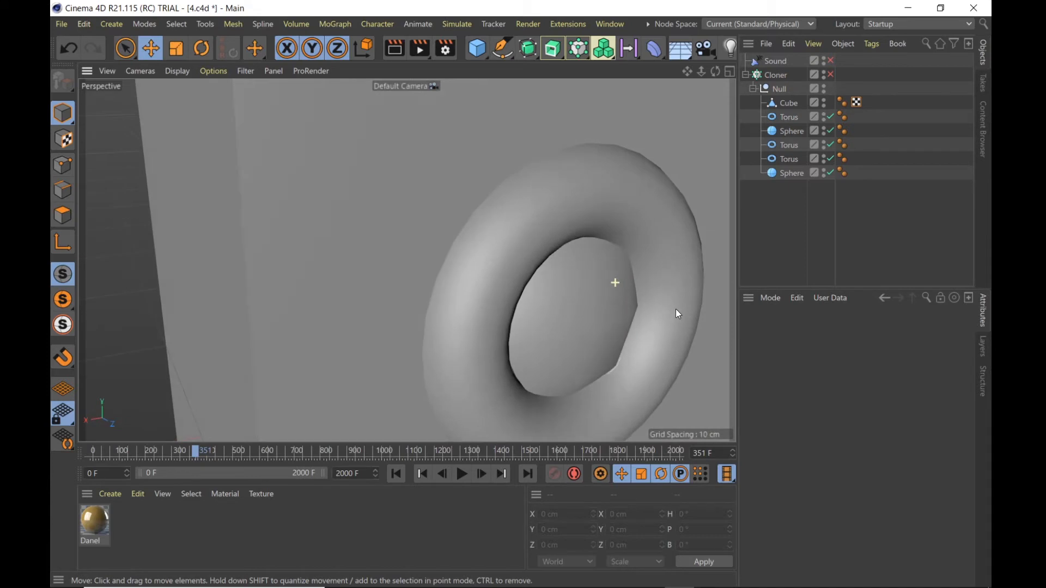
{"action": "left_click", "coordinate": [785, 119]}
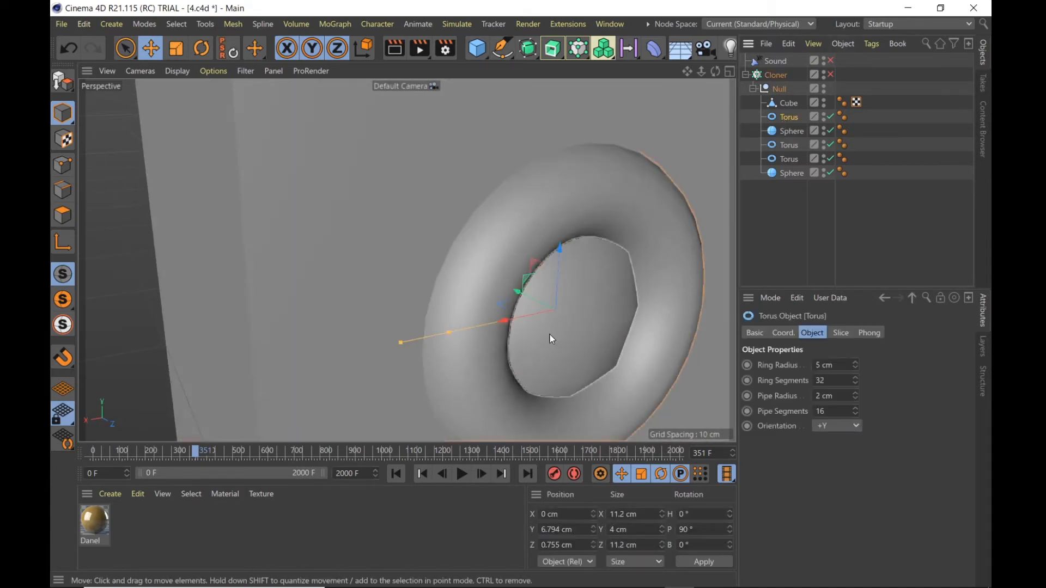
{"action": "left_click_drag", "start_coordinate": [532, 295], "coordinate": [511, 295]}
{"action": "scroll", "coordinate": [573, 295], "scroll_direction": "down", "scroll_amount": 4}
{"action": "scroll", "coordinate": [573, 295], "scroll_direction": "down", "scroll_amount": 3}
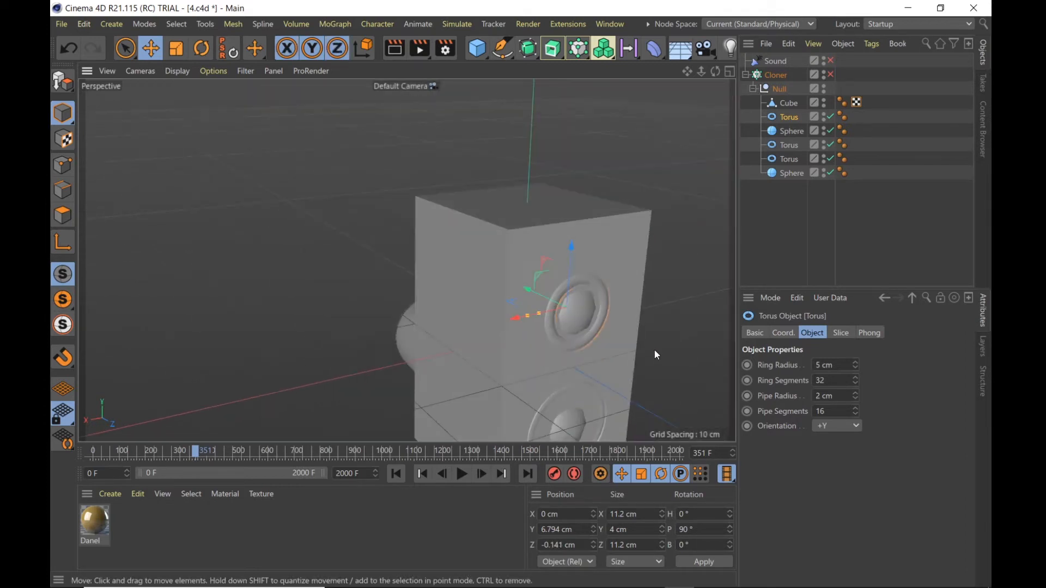
{"action": "left_click_drag", "start_coordinate": [655, 350], "coordinate": [549, 234]}
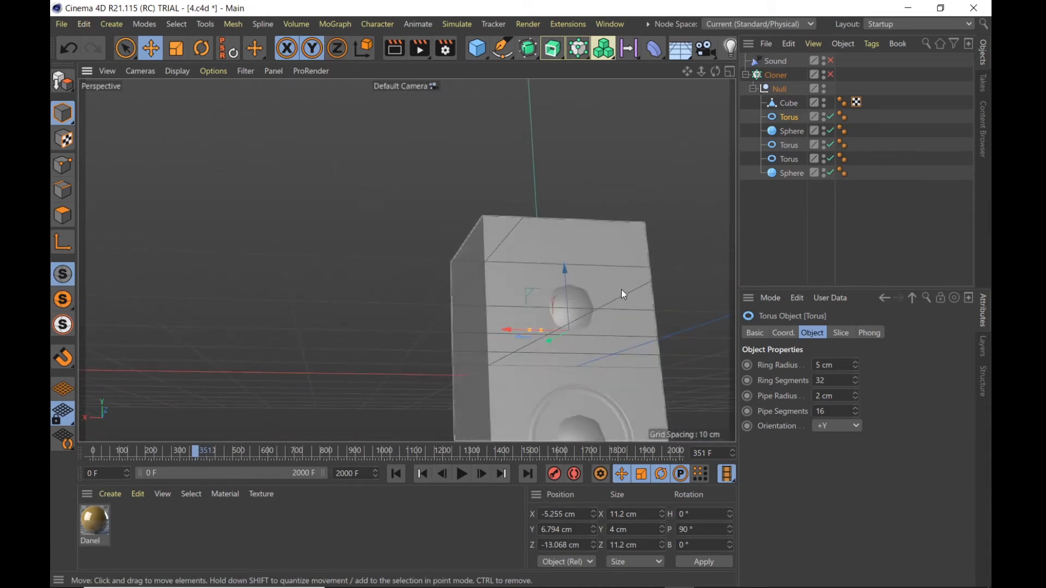
{"action": "key", "text": "z"}
{"action": "key", "text": "ctrl+z"}
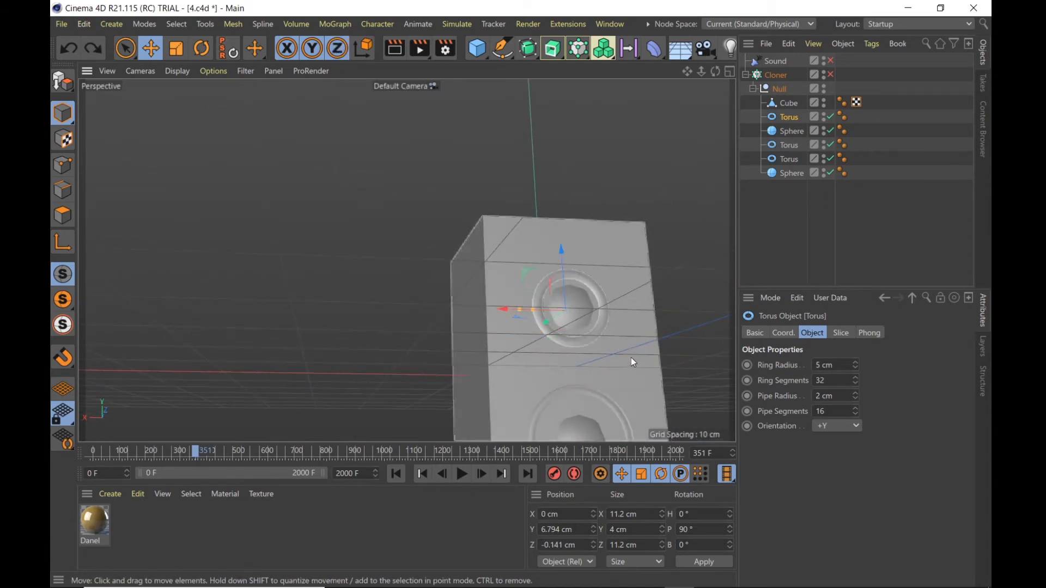
Clear the selection and re-enable the Cloner to bring back the speaker clones
{"action": "left_click_drag", "start_coordinate": [631, 357], "coordinate": [601, 394], "text": "alt"}
{"action": "scroll", "coordinate": [594, 310], "scroll_direction": "down", "scroll_amount": 5}
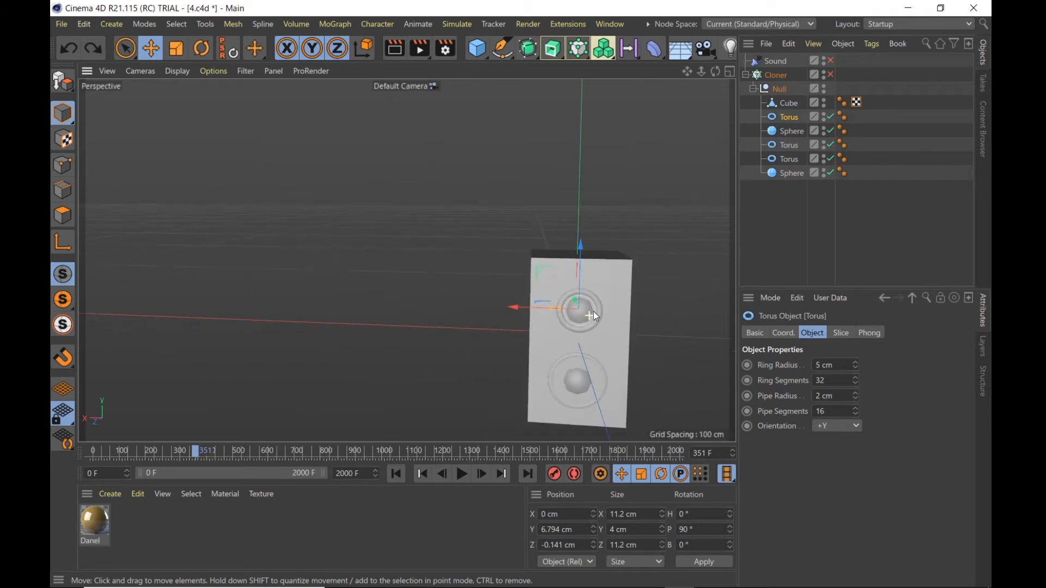
{"action": "left_click", "coordinate": [670, 291]}
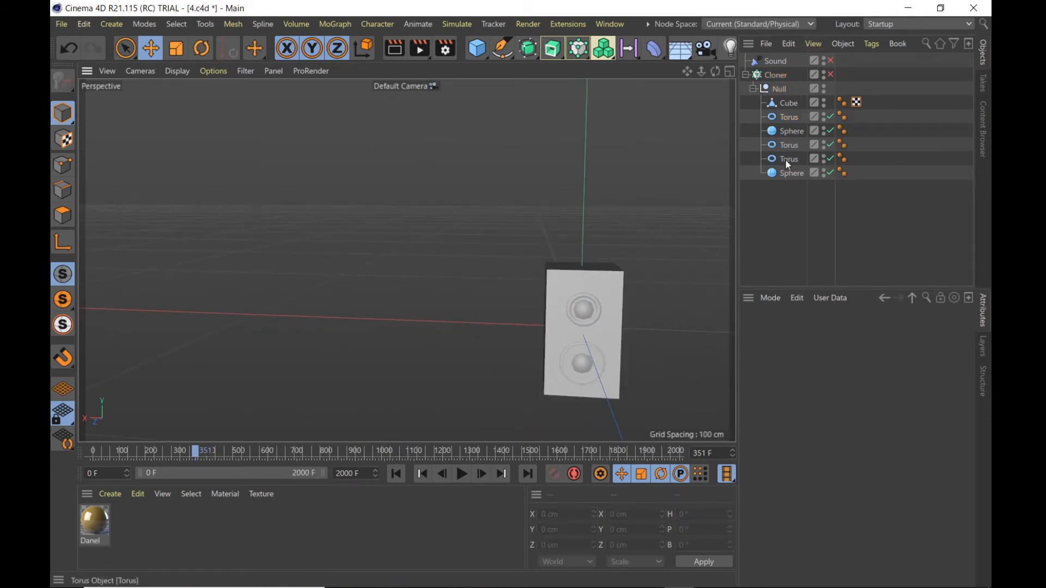
{"action": "left_click", "coordinate": [830, 75]}
{"action": "scroll", "coordinate": [646, 162], "scroll_direction": "down", "scroll_amount": 3}
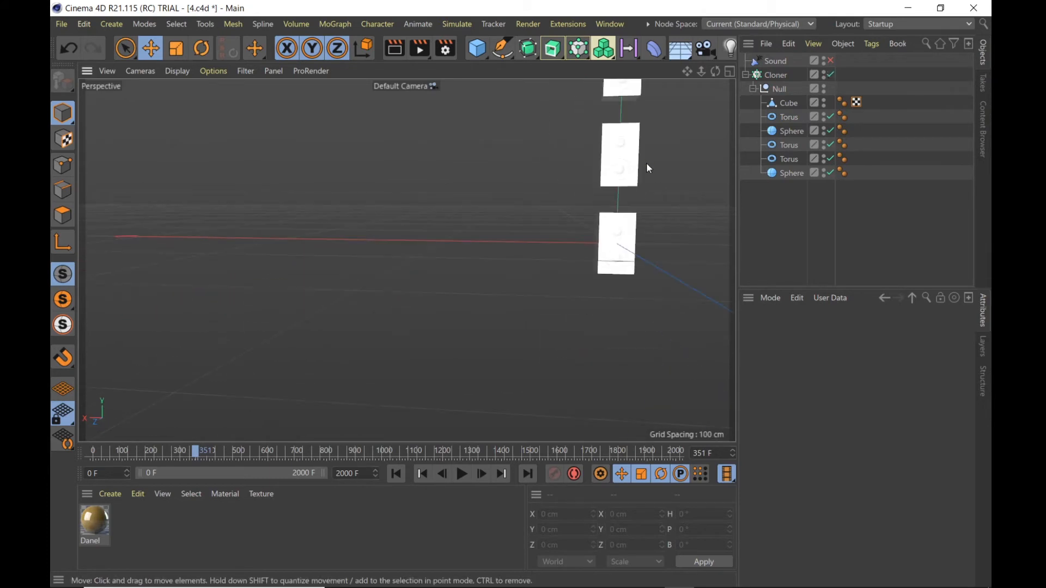
{"action": "left_click_drag", "start_coordinate": [650, 162], "coordinate": [580, 260], "text": "alt"}
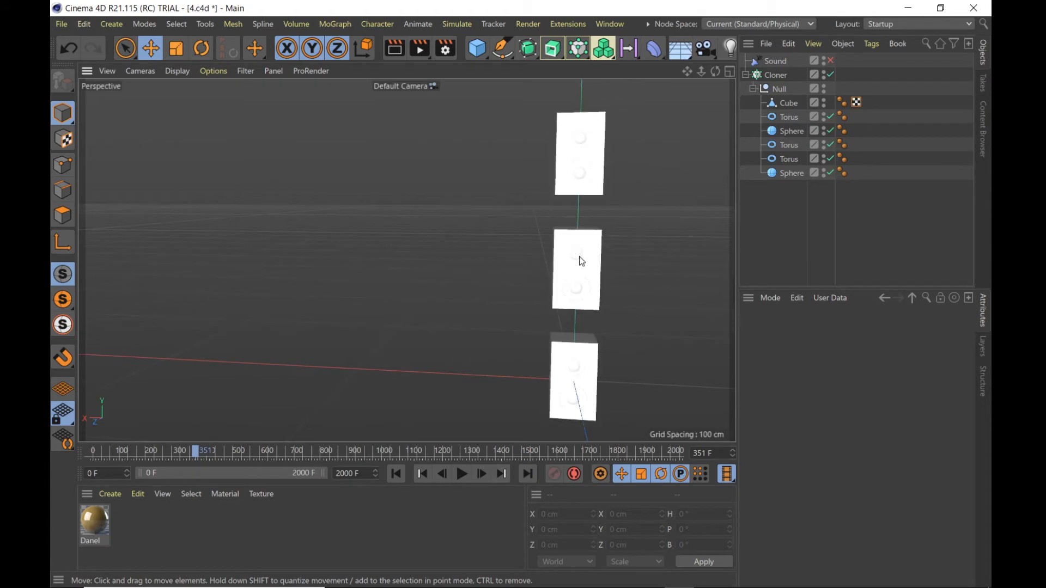
Switch the Cloner's mode from Linear to Grid Array
{"action": "left_click", "coordinate": [774, 75]}
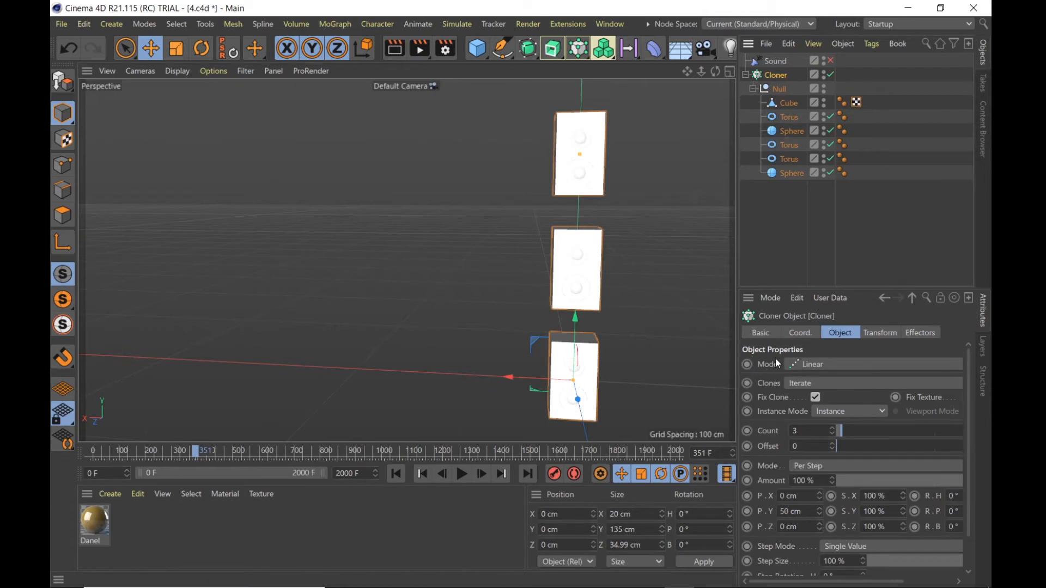
{"action": "left_click", "coordinate": [813, 365]}
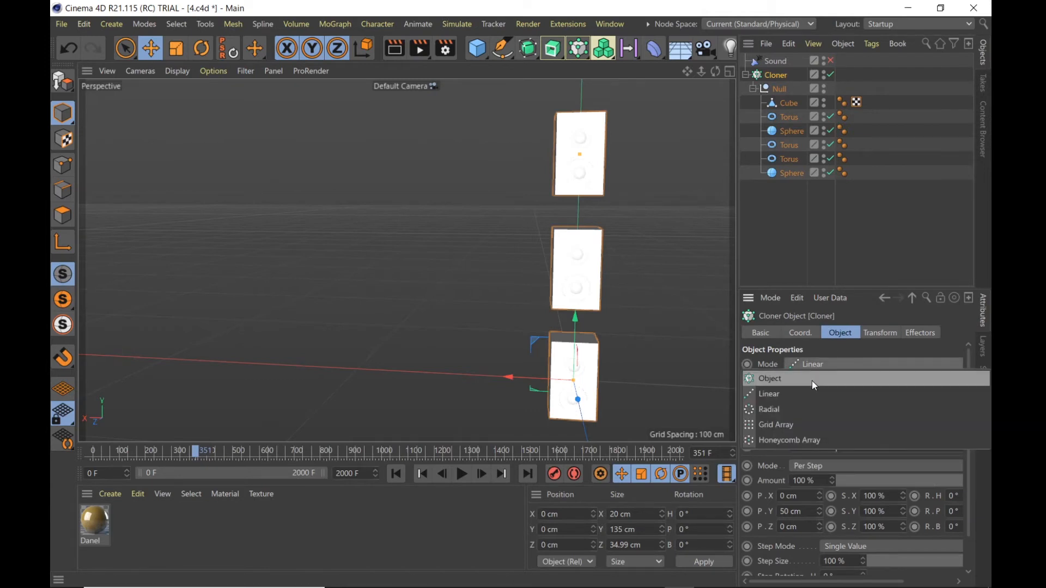
{"action": "left_click", "coordinate": [789, 426]}
{"action": "scroll", "coordinate": [559, 326], "scroll_direction": "down", "scroll_amount": 5}
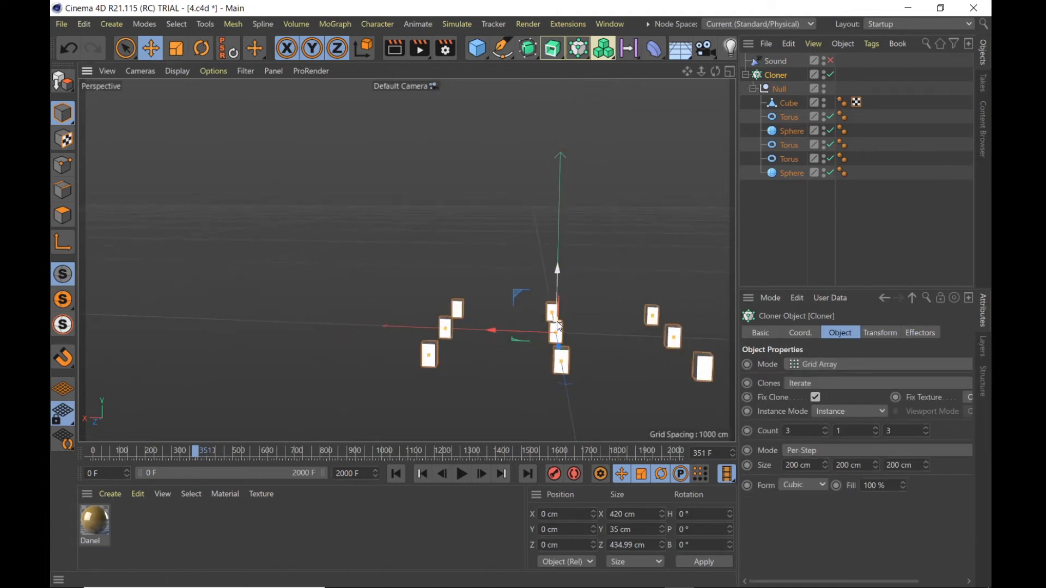
{"action": "mouse_move", "coordinate": [628, 342]}
{"action": "left_mouse_down", "text": "alt"}
{"action": "mouse_move", "coordinate": [605, 373]}
{"action": "mouse_move", "coordinate": [611, 344]}
{"action": "left_mouse_up", "text": "alt"}
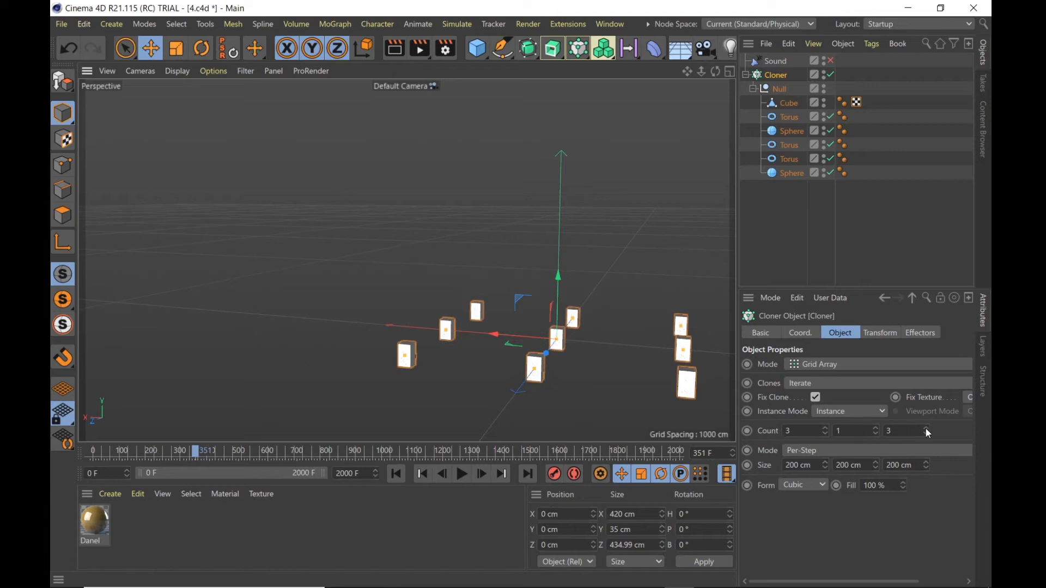
Set the Cloner's grid count to 20 in X and 20 in Y
{"action": "left_click", "coordinate": [802, 431]}
{"action": "type", "text": "20"}
{"action": "key", "text": "Return"}
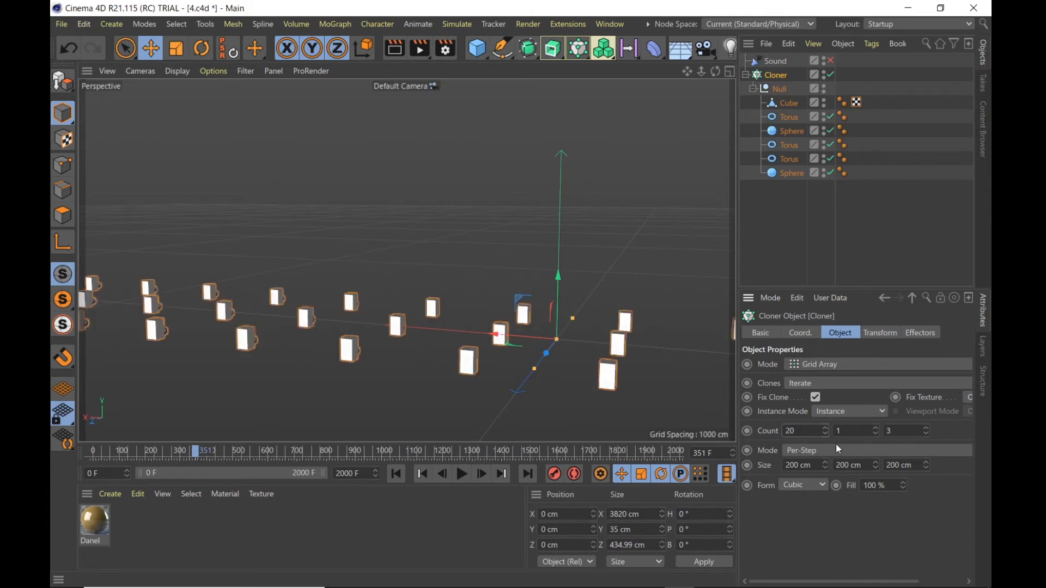
{"action": "left_click", "coordinate": [837, 431]}
{"action": "type", "text": "20"}
{"action": "key", "text": "Delete"}
{"action": "key", "text": "Return"}
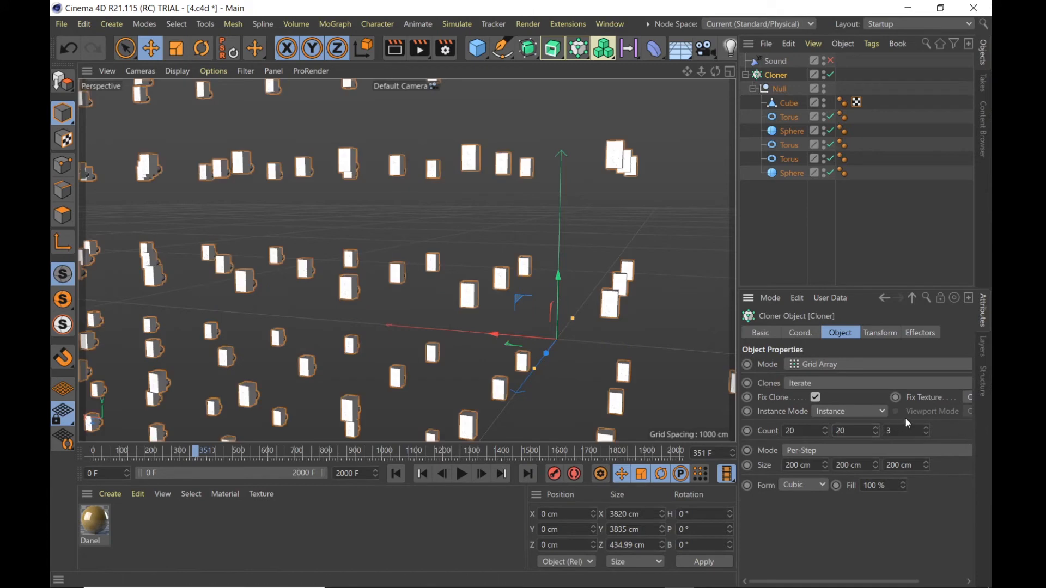
Set the Cloner's grid count to 1 in Z
{"action": "double_click", "coordinate": [911, 435]}
{"action": "type", "text": "1"}
{"action": "key", "text": "Return"}
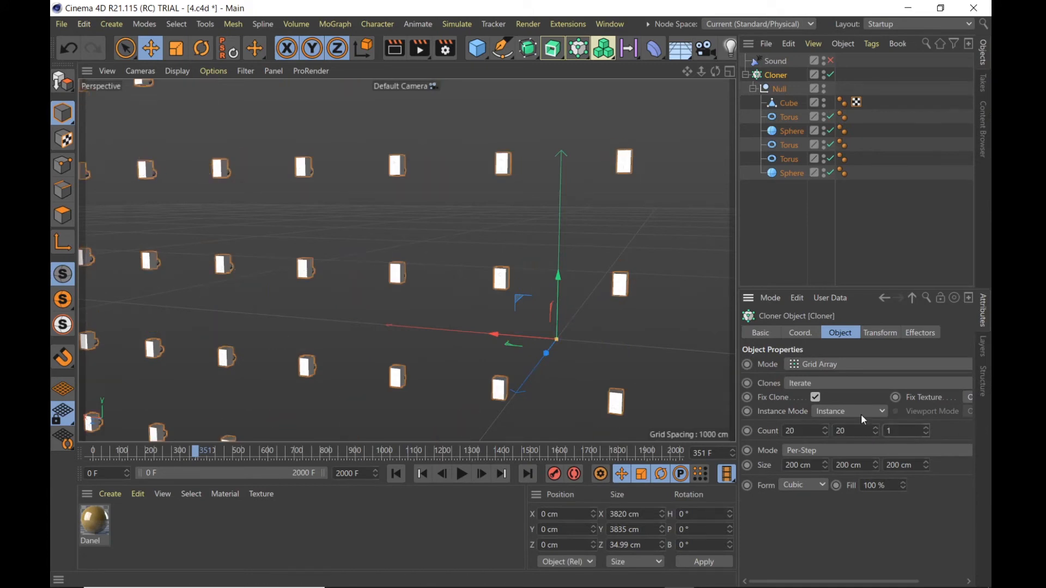
Set the Cloner's per-step X size to 20.1 cm so the speakers sit side by side
{"action": "scroll", "coordinate": [488, 229], "scroll_direction": "down", "scroll_amount": 5}
{"action": "mouse_move", "coordinate": [408, 260]}
{"action": "left_mouse_down", "text": "alt"}
{"action": "mouse_move", "coordinate": [574, 280]}
{"action": "mouse_move", "coordinate": [640, 224]}
{"action": "mouse_move", "coordinate": [633, 258]}
{"action": "left_mouse_up", "text": "alt"}
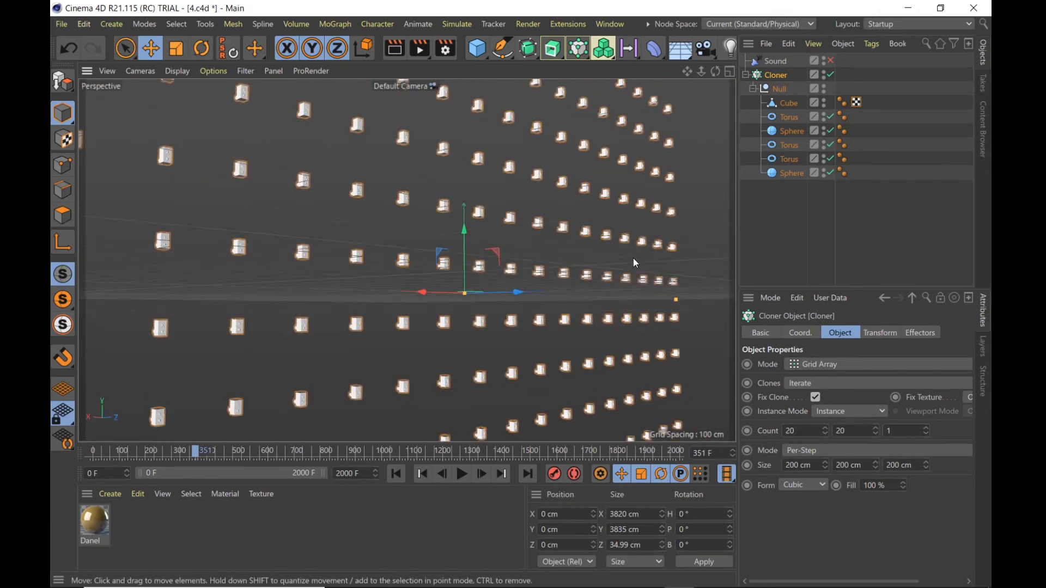
{"action": "scroll", "coordinate": [495, 319], "scroll_direction": "up", "scroll_amount": 4}
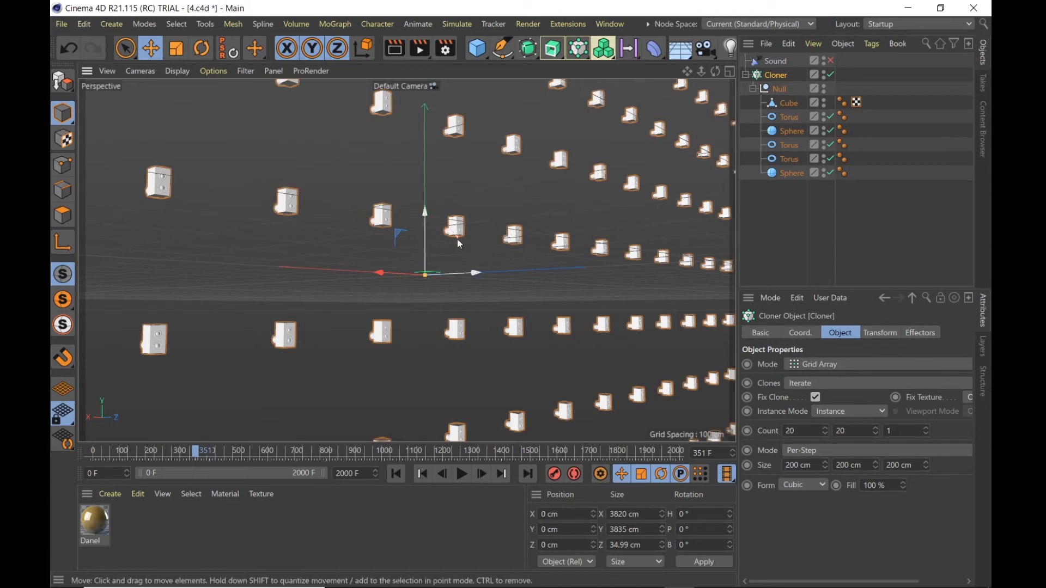
{"action": "left_click", "coordinate": [786, 465]}
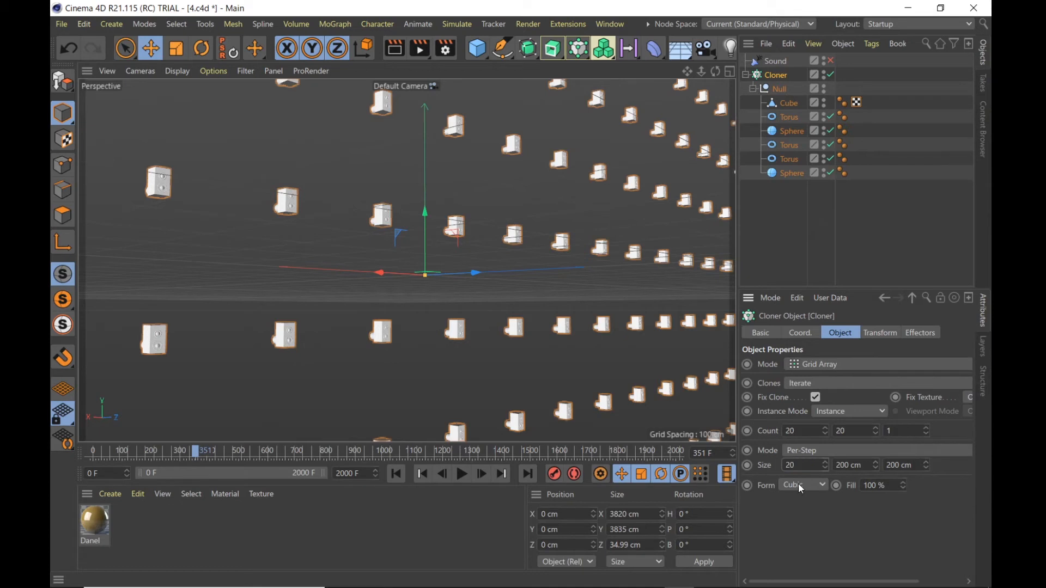
{"action": "key", "text": "Return"}
{"action": "scroll", "coordinate": [368, 336], "scroll_direction": "up", "scroll_amount": 5}
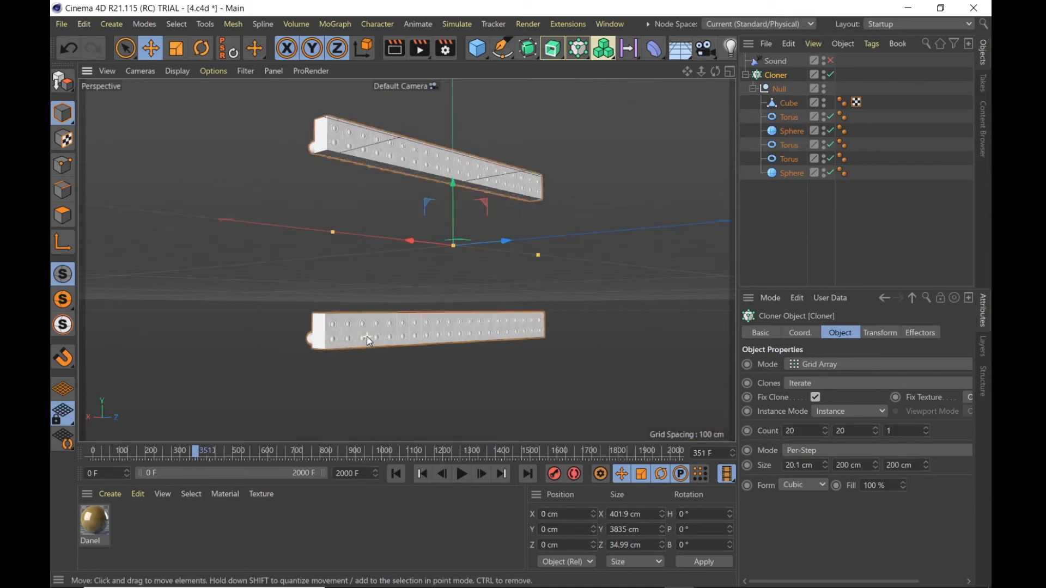
{"action": "scroll", "coordinate": [339, 354], "scroll_direction": "up", "scroll_amount": 10}
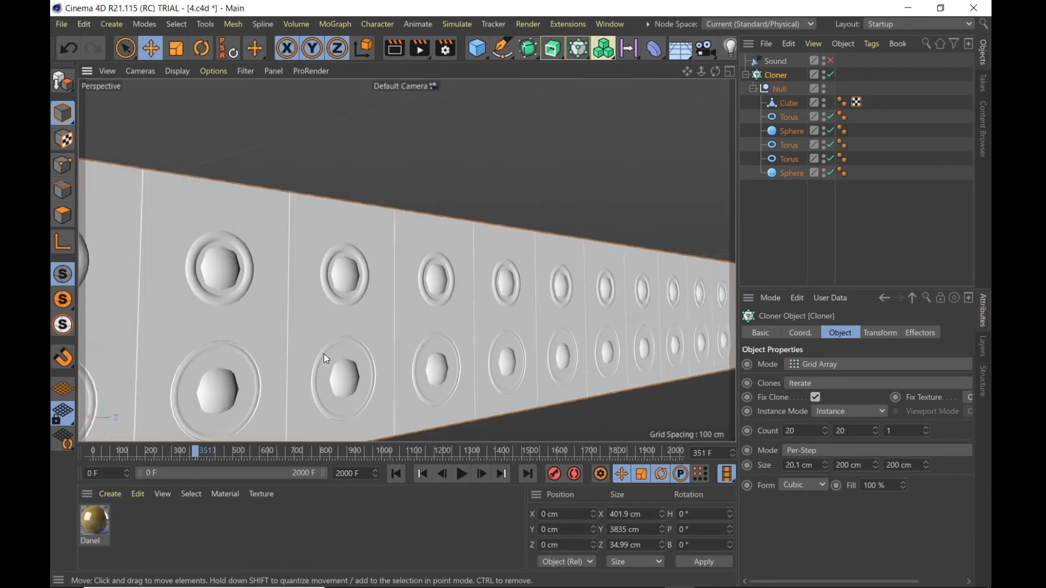
{"action": "scroll", "coordinate": [266, 259], "scroll_direction": "up", "scroll_amount": 3}
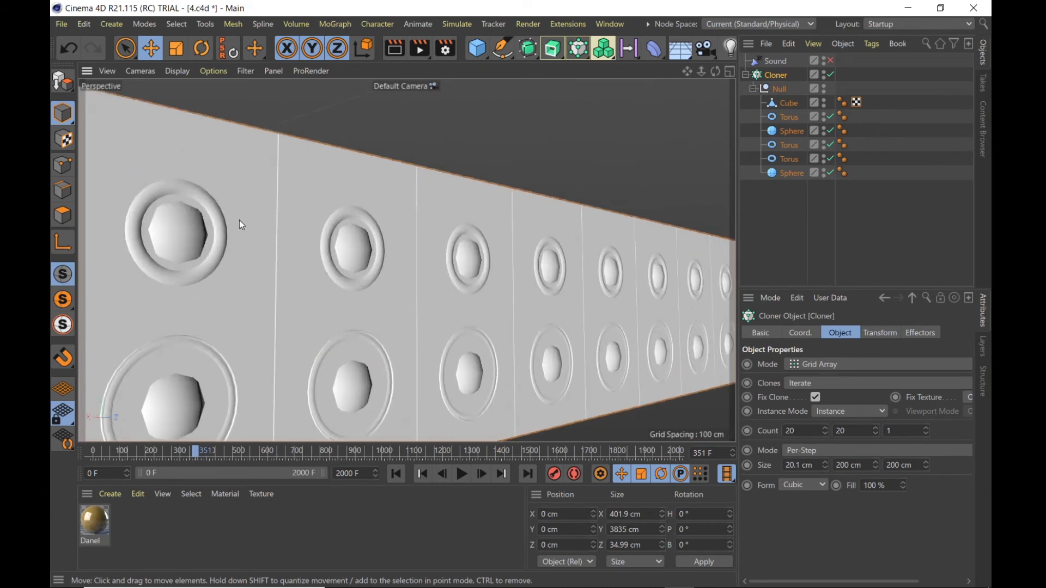
{"action": "left_click_drag", "start_coordinate": [280, 182], "coordinate": [300, 360]}
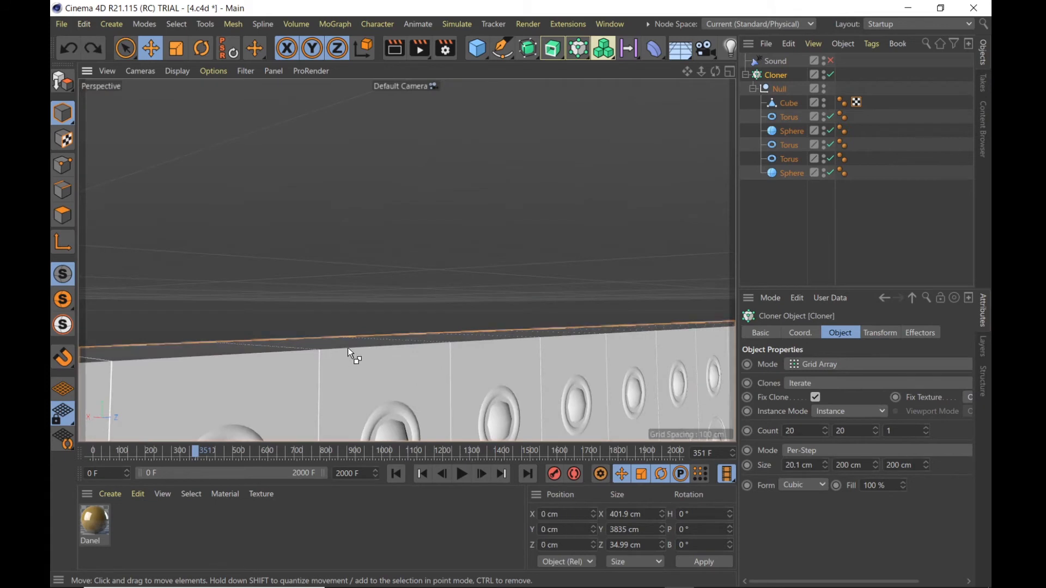
{"action": "key", "text": "ctrl+z"}
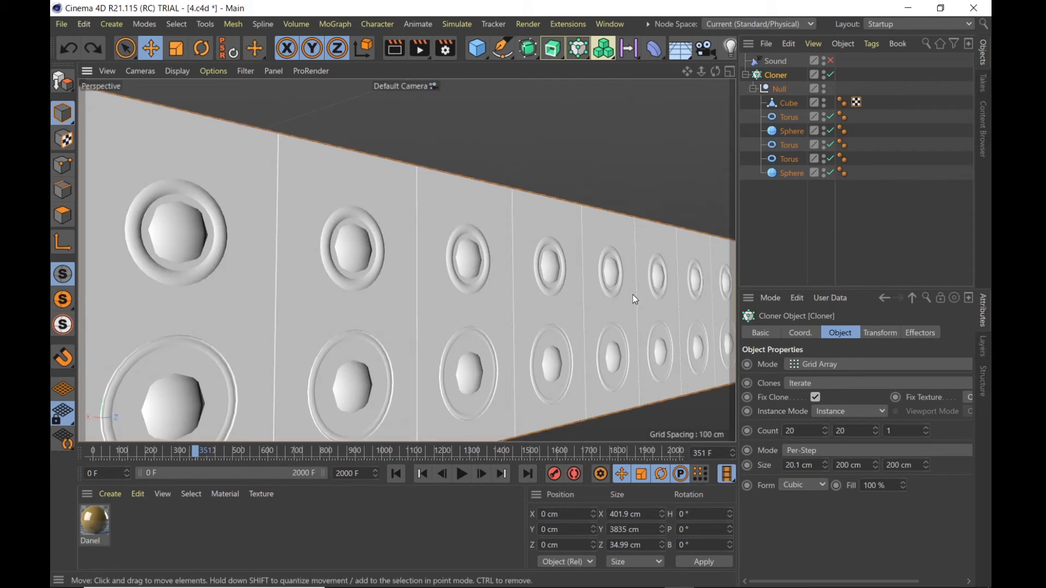
Set the Cloner's per-step Y size to 35.1 cm to stack the speaker rows into a wall
{"action": "scroll", "coordinate": [724, 387], "scroll_direction": "down", "scroll_amount": 2}
{"action": "left_click", "coordinate": [865, 466]}
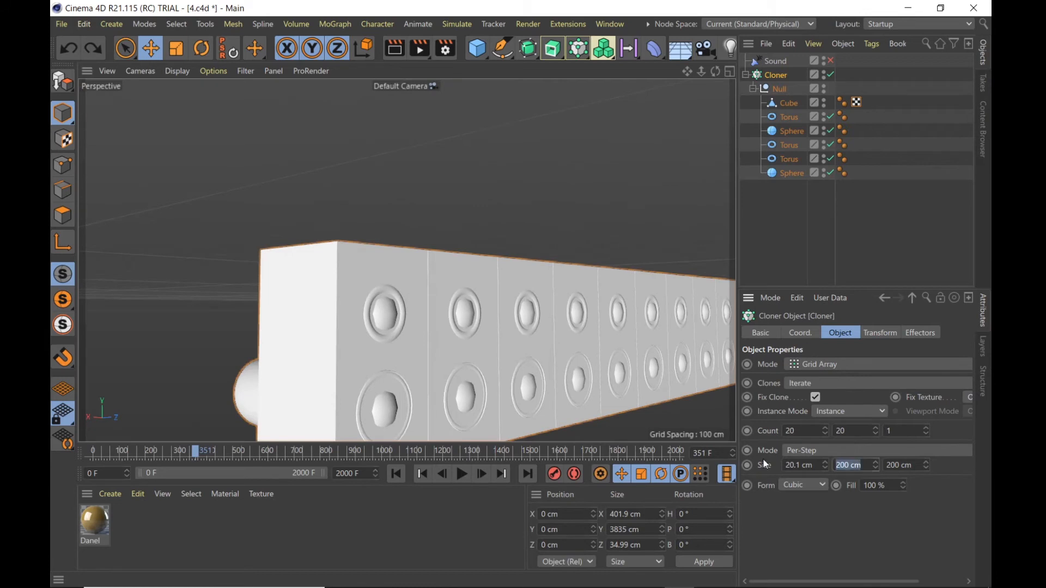
{"action": "type", "text": "35.1"}
{"action": "key", "text": "Return"}
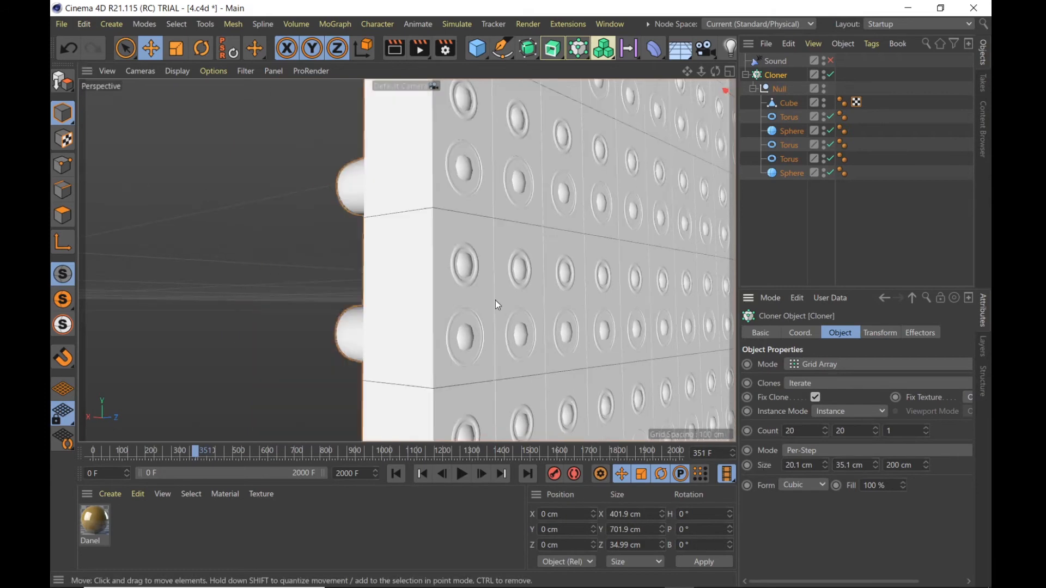
{"action": "scroll", "coordinate": [496, 300], "scroll_direction": "down", "scroll_amount": 5}
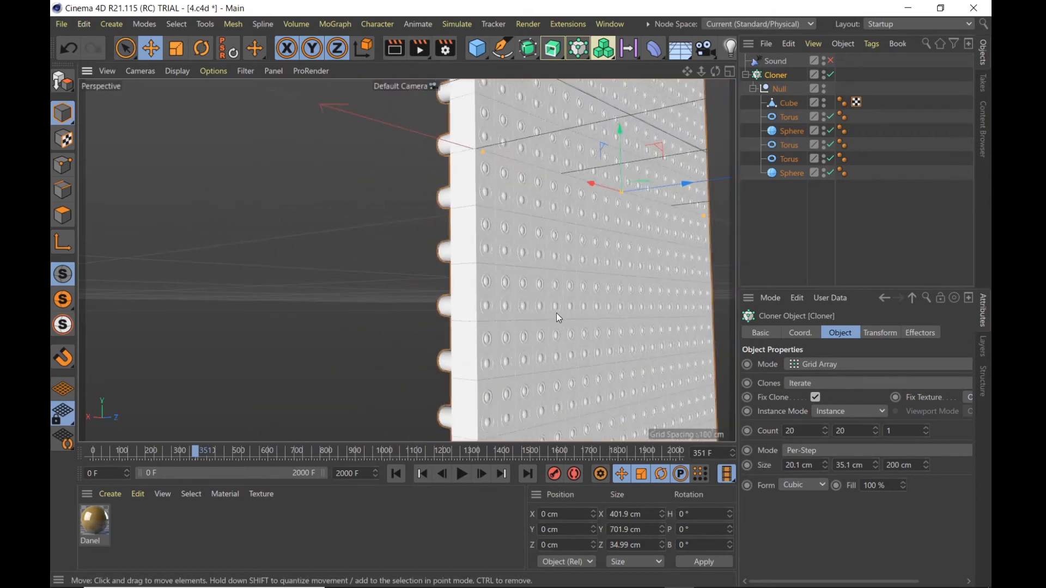
{"action": "left_click_drag", "start_coordinate": [557, 312], "coordinate": [465, 276], "text": "alt"}
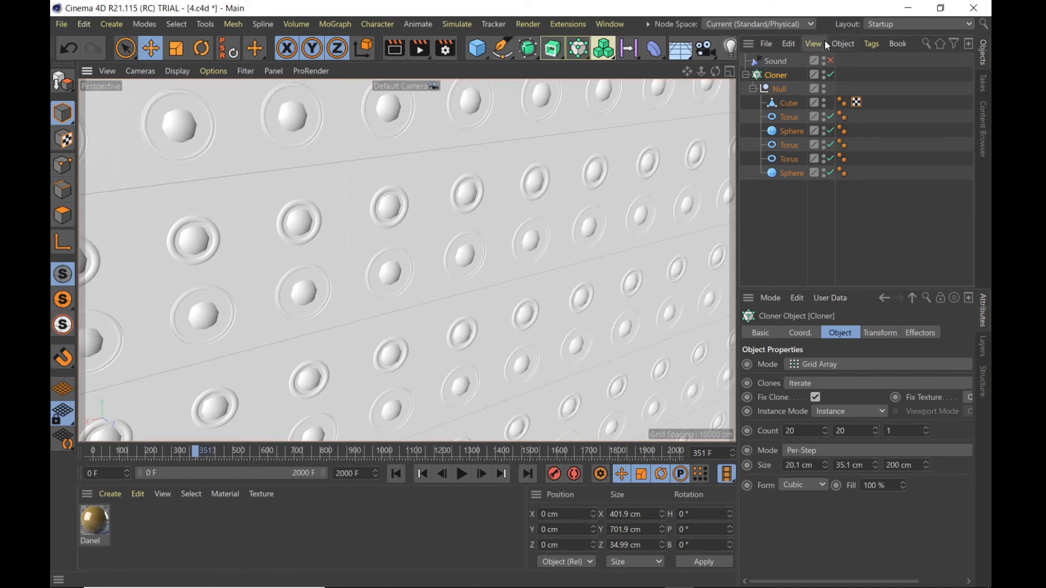
Enable the Sound effector and play the animation briefly to preview how the speaker wall reacts
{"action": "left_click", "coordinate": [783, 60]}
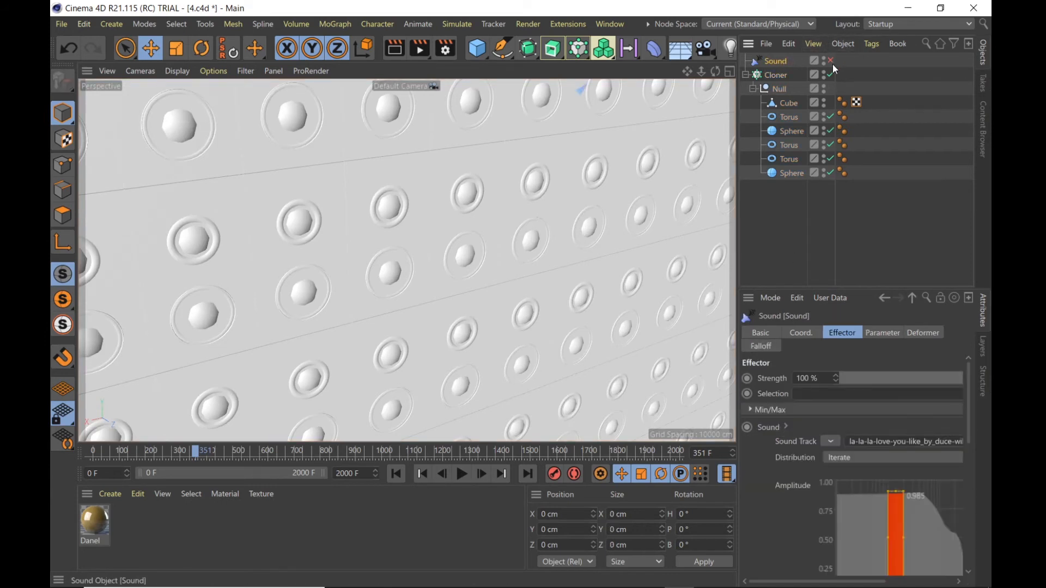
{"action": "left_click", "coordinate": [831, 60]}
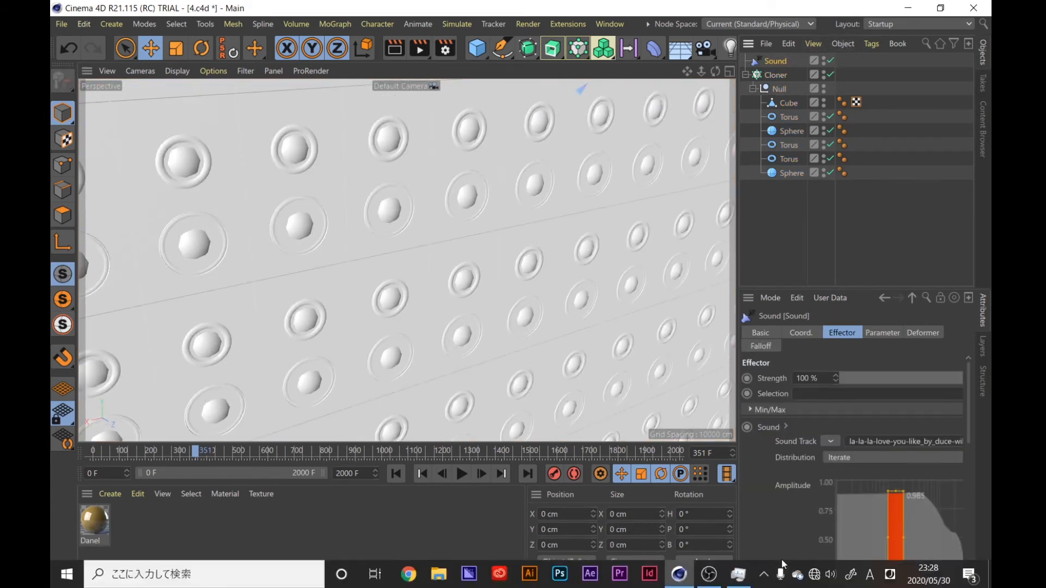
{"action": "left_click", "coordinate": [461, 474]}
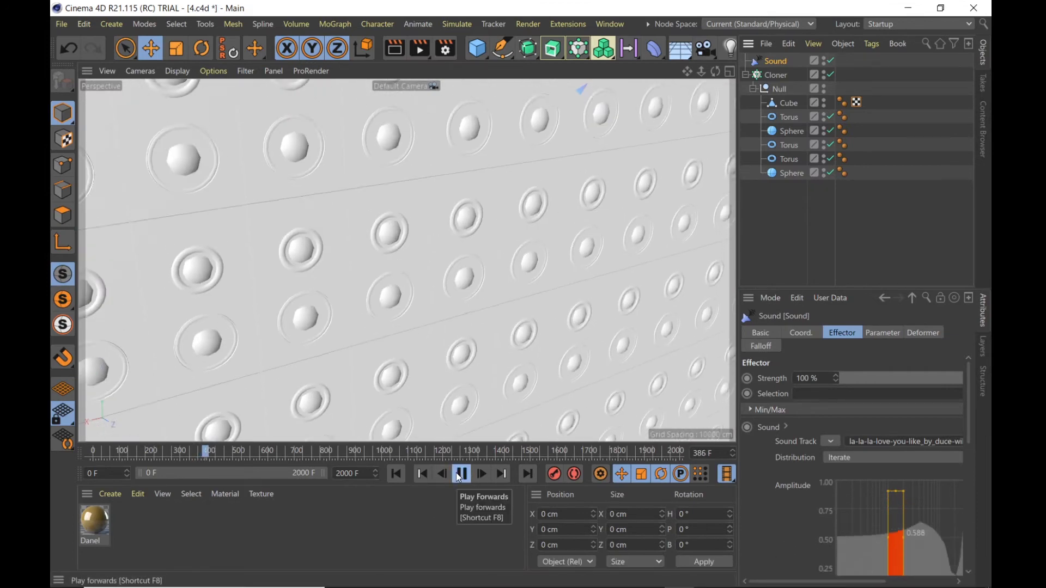
{"action": "left_click", "coordinate": [458, 475]}
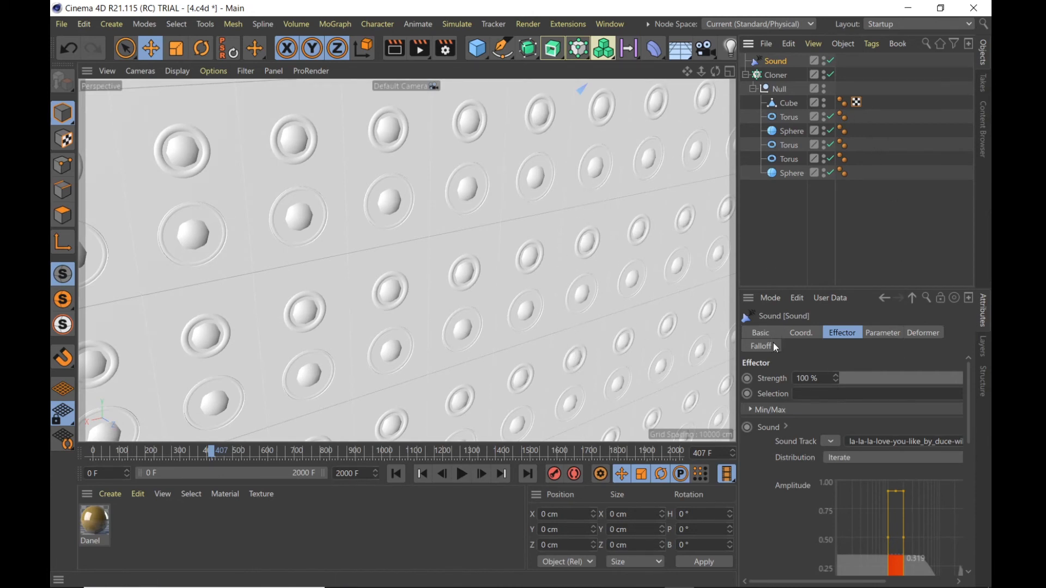
Set the Sound effector's position offset to 0 cm in Y and 1.5 cm in Z, and preview the playback
{"action": "left_click", "coordinate": [871, 334]}
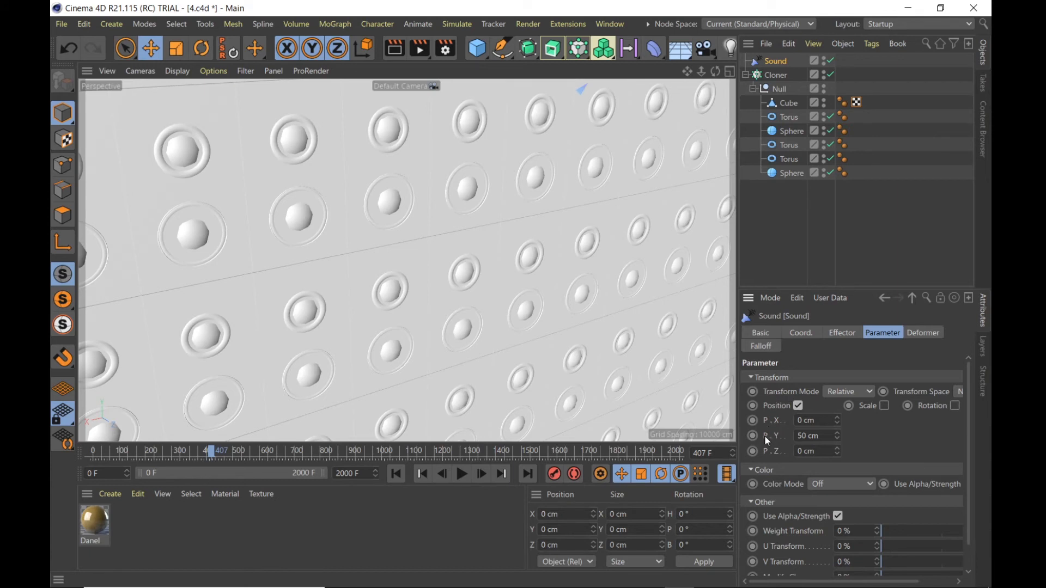
{"action": "left_click", "coordinate": [817, 436]}
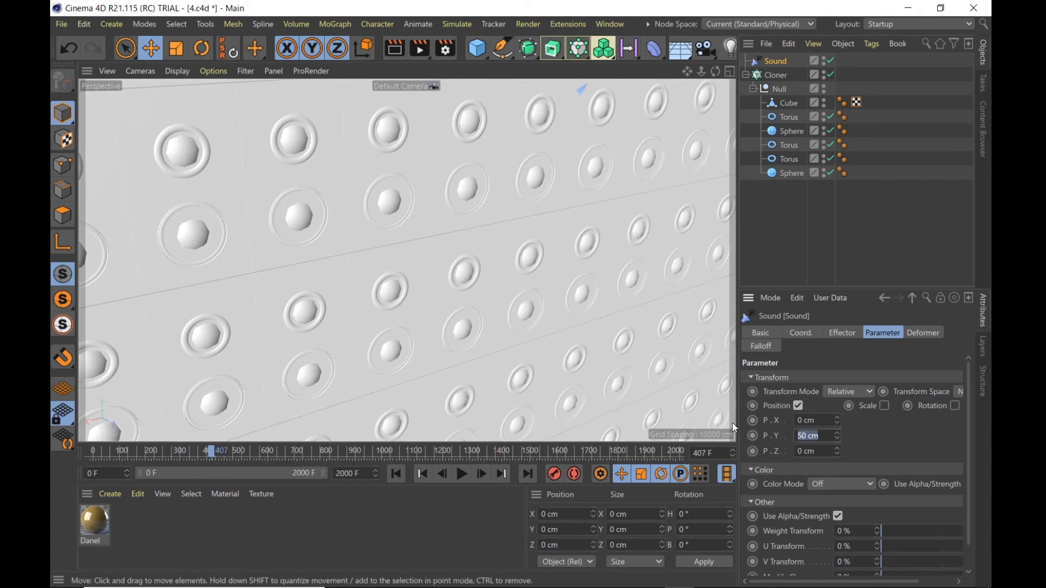
{"action": "type", "text": "0"}
{"action": "key", "text": "Return"}
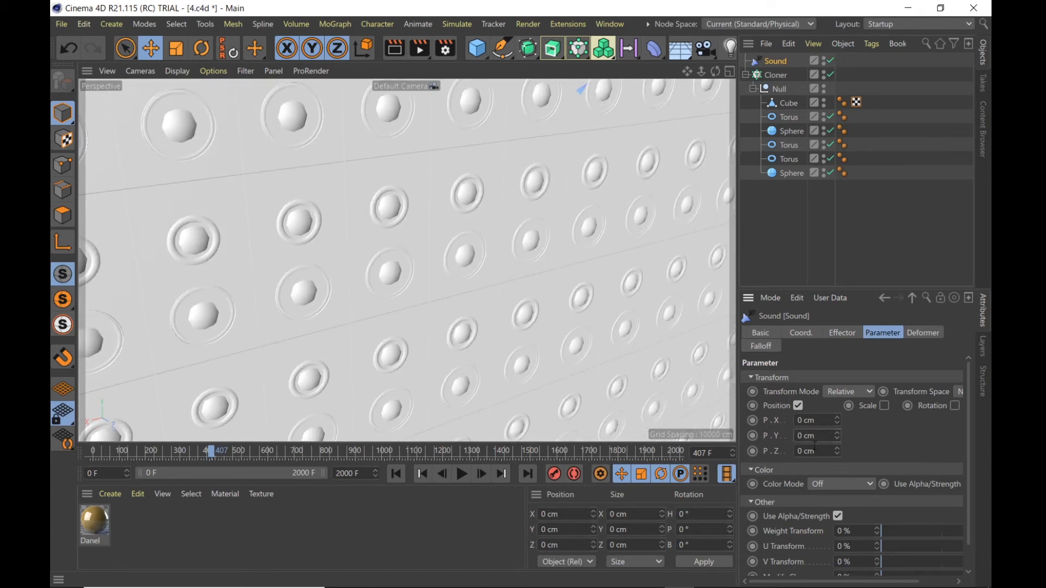
{"action": "left_click", "coordinate": [819, 451]}
{"action": "type", "text": "1.5"}
{"action": "key", "text": "Return"}
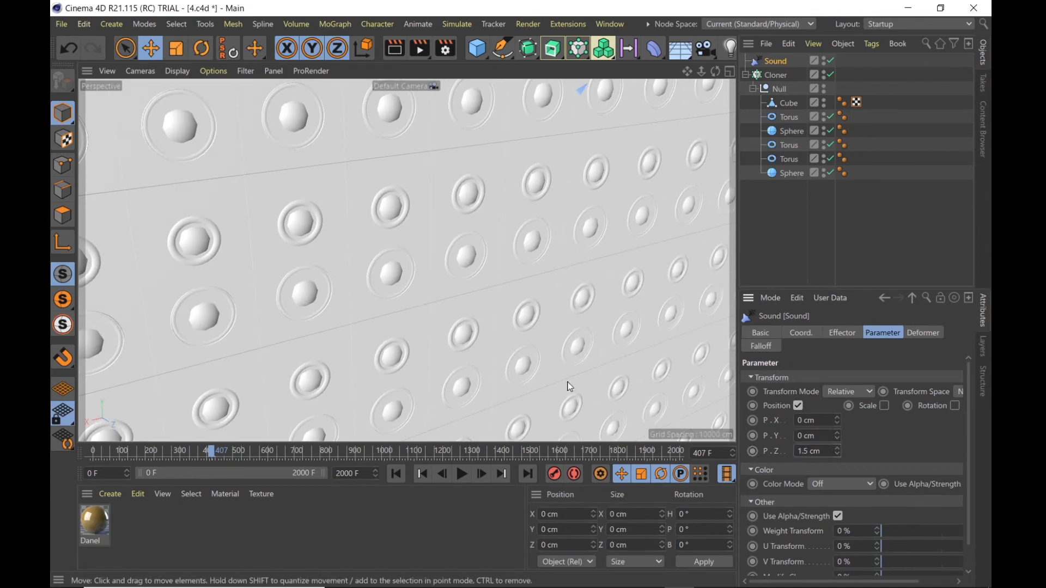
{"action": "left_click", "coordinate": [460, 476]}
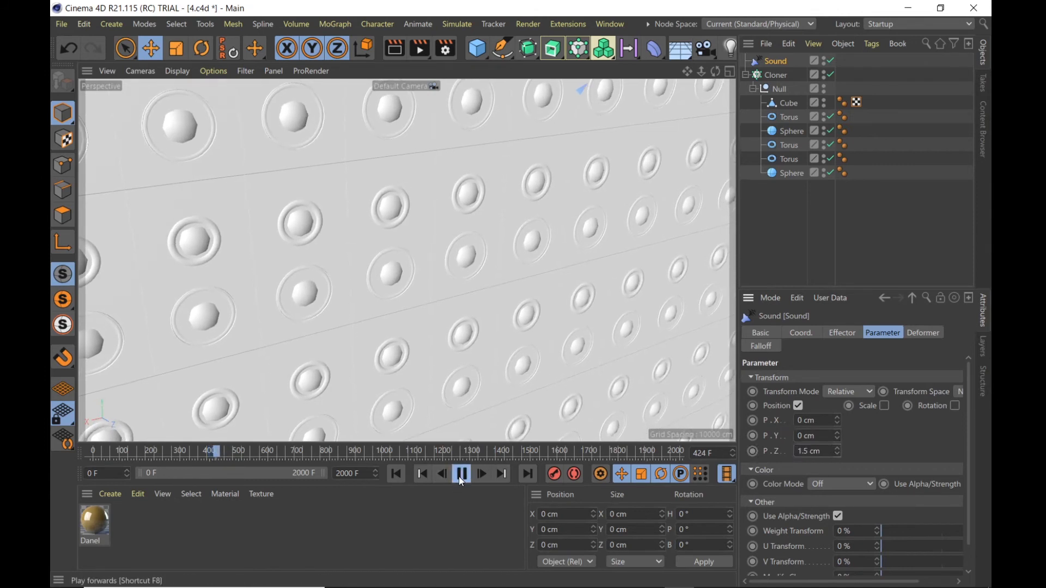
{"action": "left_click", "coordinate": [458, 476]}
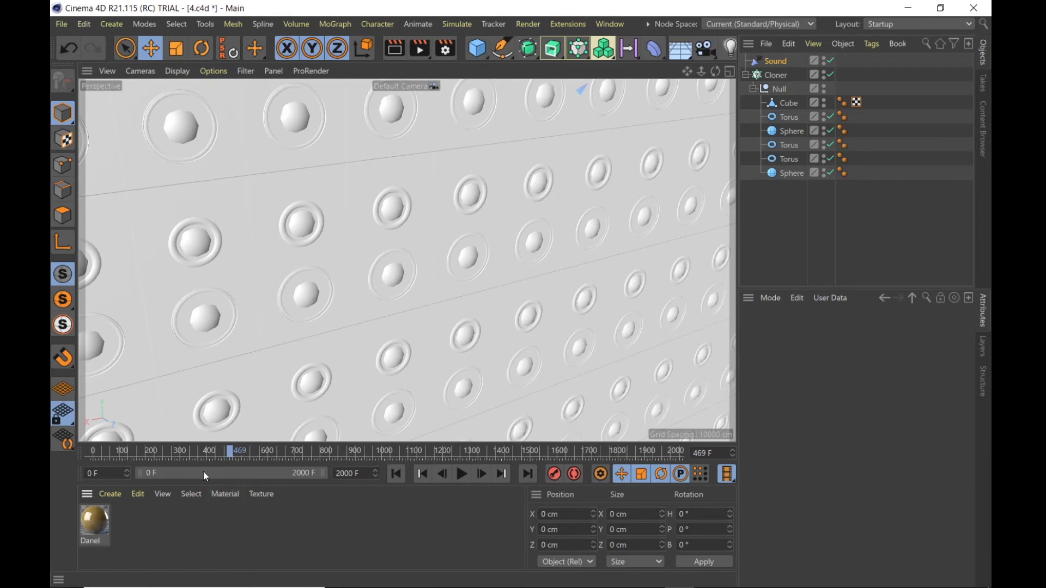
Create a second Danel shader material
{"action": "left_click", "coordinate": [110, 495]}
{"action": "mouse_move", "coordinate": [137, 372]}
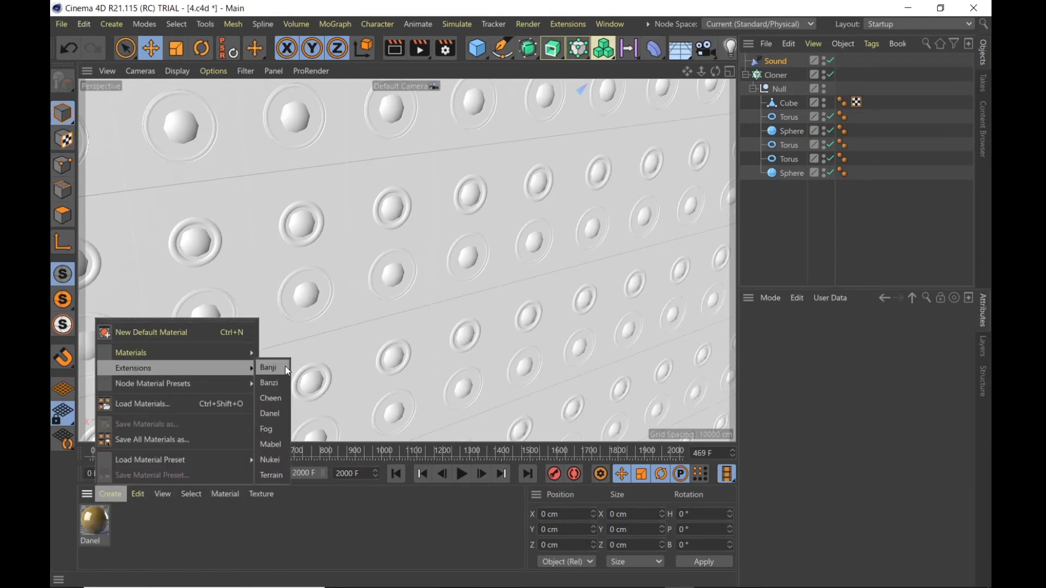
{"action": "left_click", "coordinate": [272, 413]}
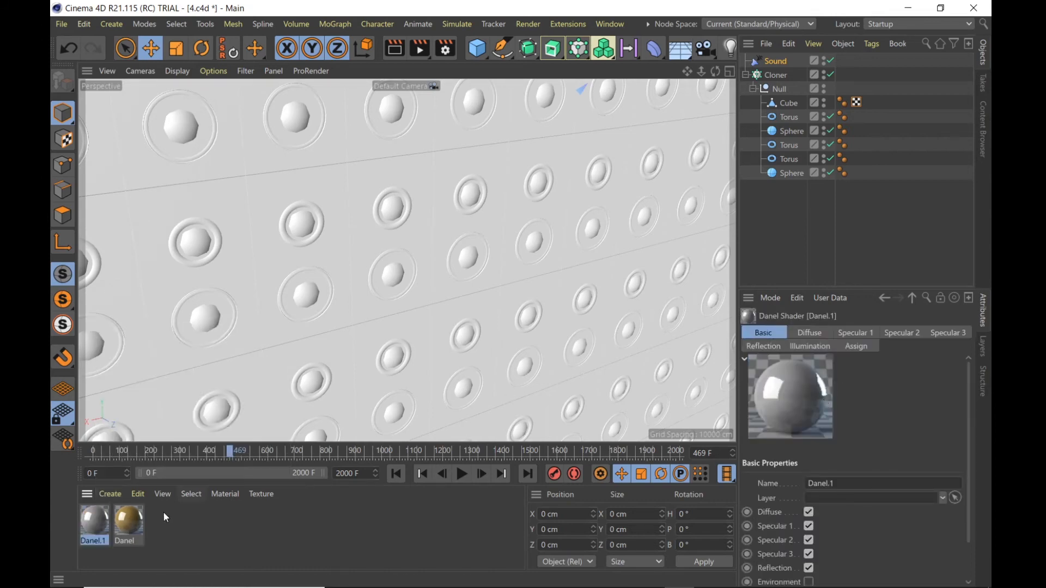
Give the new Danel.1 material a slightly desaturated yellow diffuse color and close its editor
{"action": "double_click", "coordinate": [90, 527]}
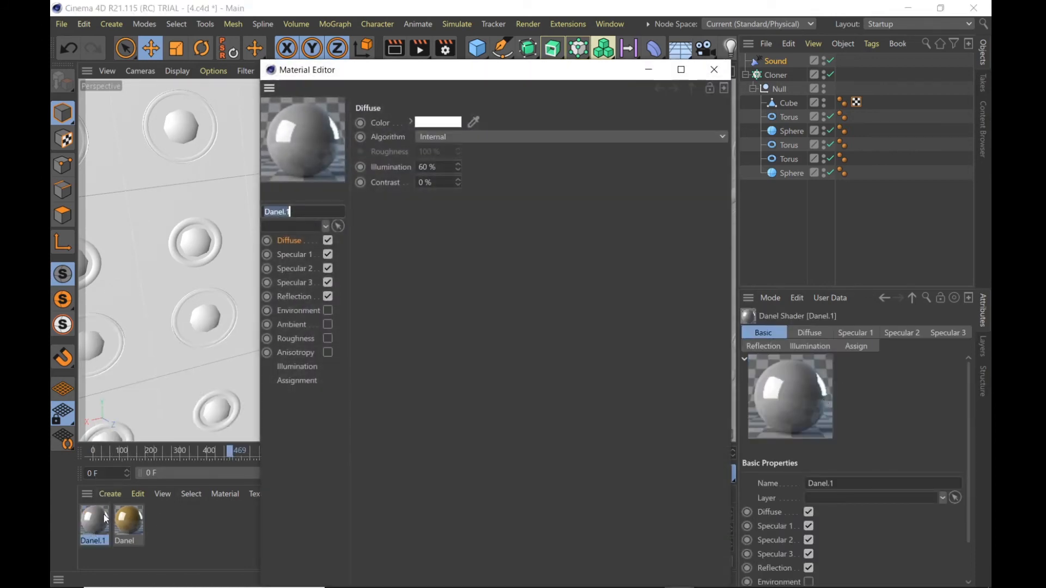
{"action": "left_click", "coordinate": [430, 123]}
{"action": "left_click", "coordinate": [377, 117]}
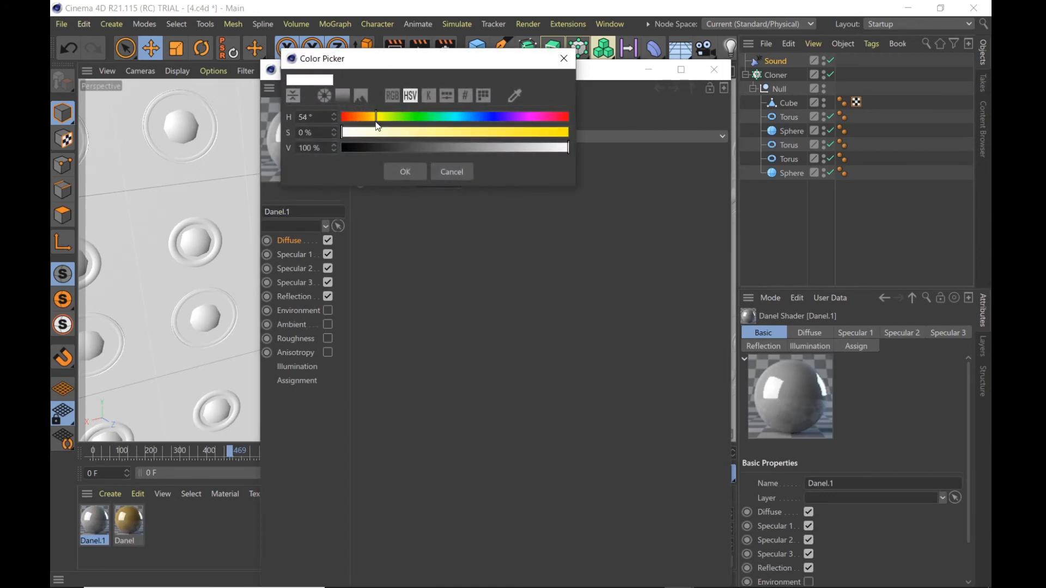
{"action": "left_click_drag", "start_coordinate": [420, 134], "coordinate": [569, 132]}
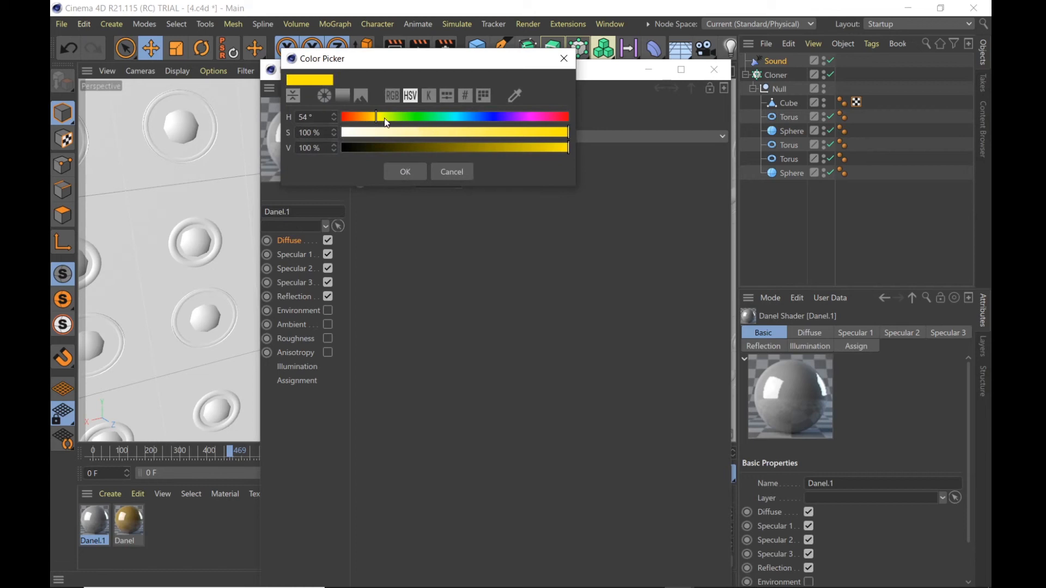
{"action": "left_click_drag", "start_coordinate": [383, 119], "coordinate": [374, 122]}
{"action": "left_click_drag", "start_coordinate": [505, 132], "coordinate": [512, 138]}
{"action": "left_click", "coordinate": [408, 170]}
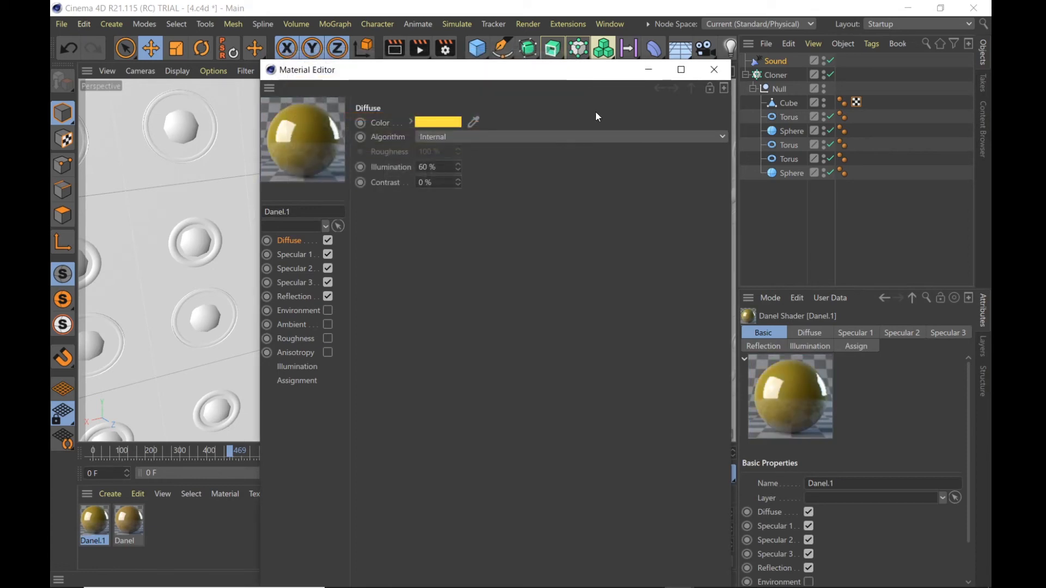
{"action": "left_click", "coordinate": [714, 71]}
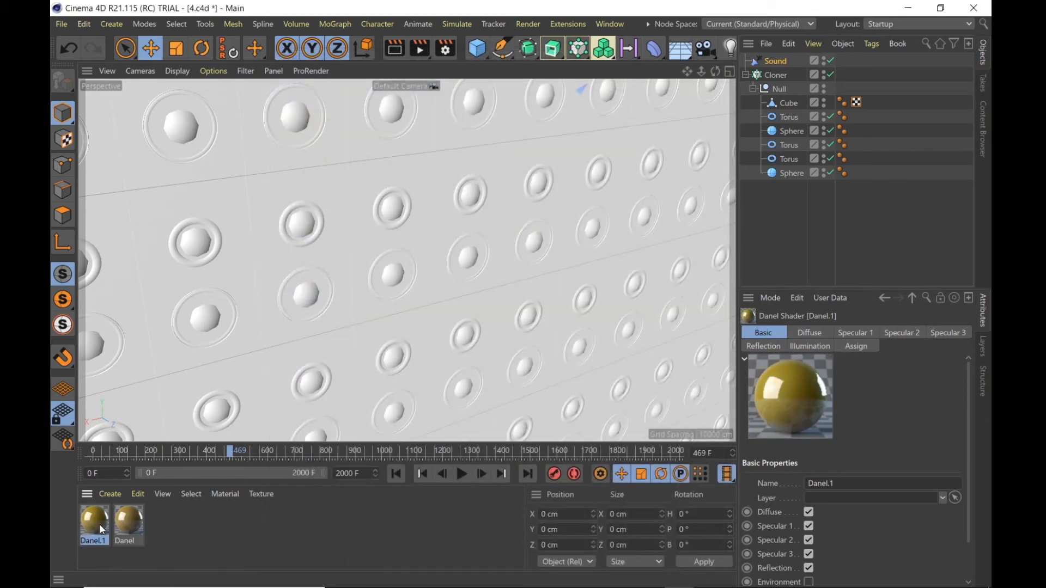
Apply the Danel.1 material to the Null that groups the speaker parts
{"action": "left_click_drag", "start_coordinate": [102, 530], "coordinate": [326, 347]}
{"action": "left_click_drag", "start_coordinate": [782, 90], "coordinate": [777, 88]}
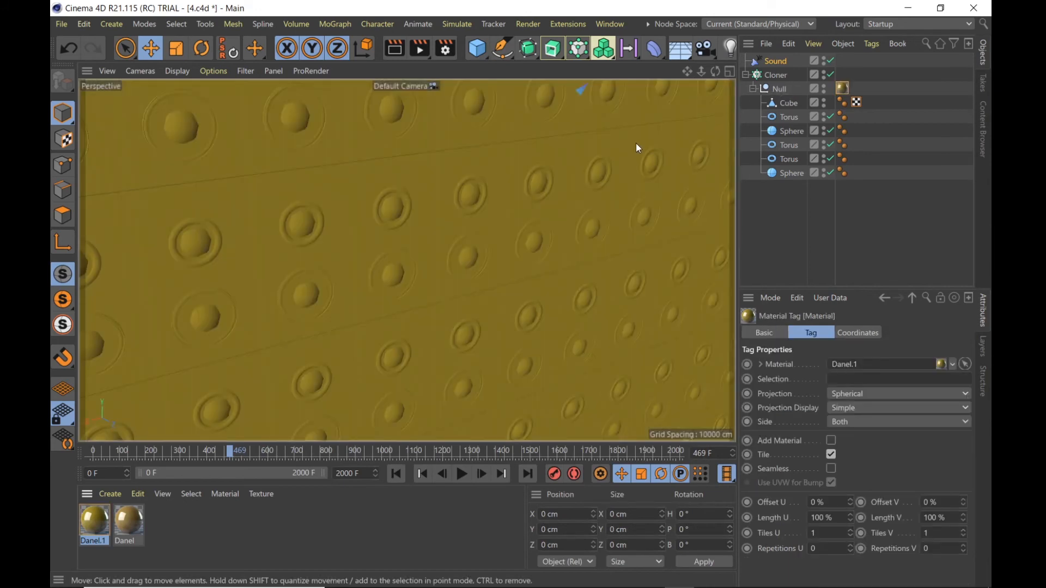
{"action": "scroll", "coordinate": [440, 231], "scroll_direction": "down", "scroll_amount": 6}
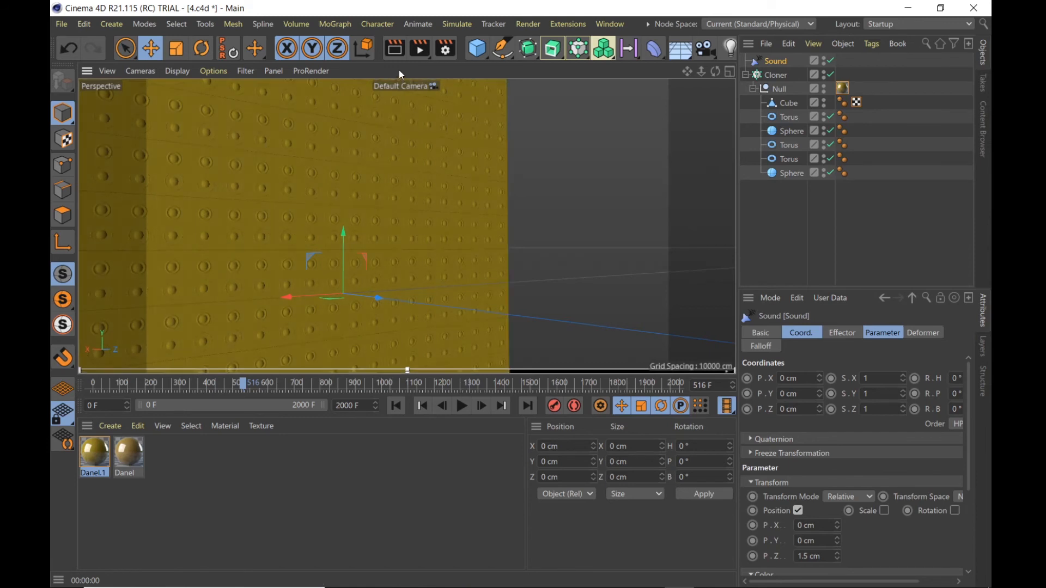
Use the Interactive Render Region on the speaker wall, stretching it to cover the whole viewport
{"action": "left_click", "coordinate": [423, 51]}
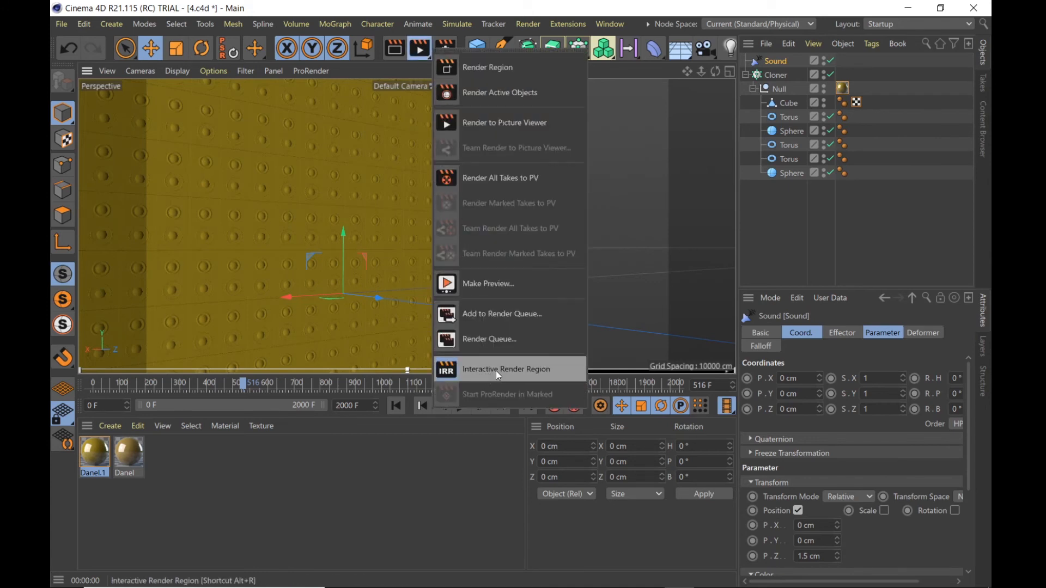
{"action": "left_click", "coordinate": [531, 374]}
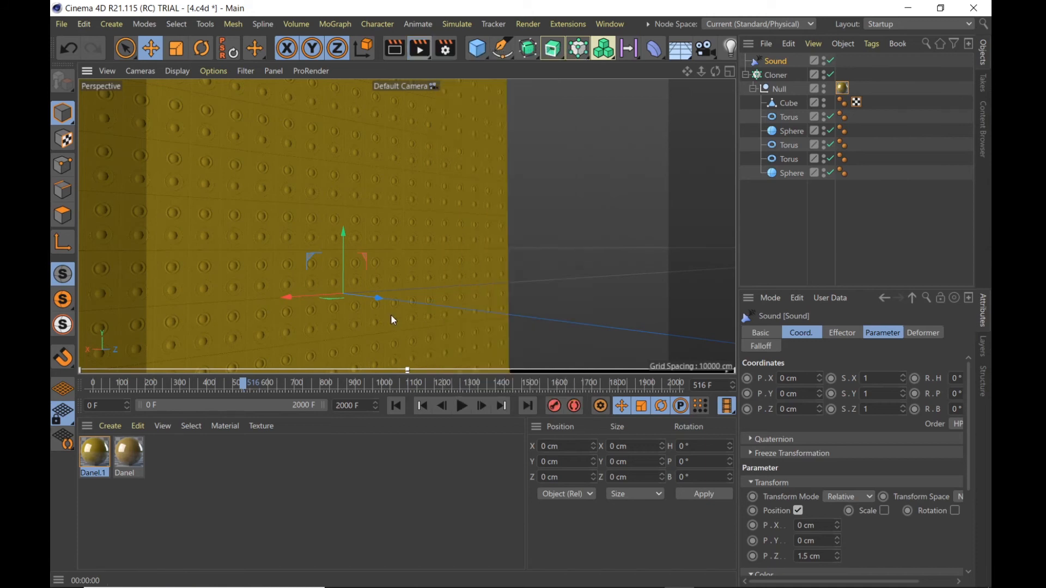
{"action": "left_click_drag", "start_coordinate": [413, 344], "coordinate": [410, 82]}
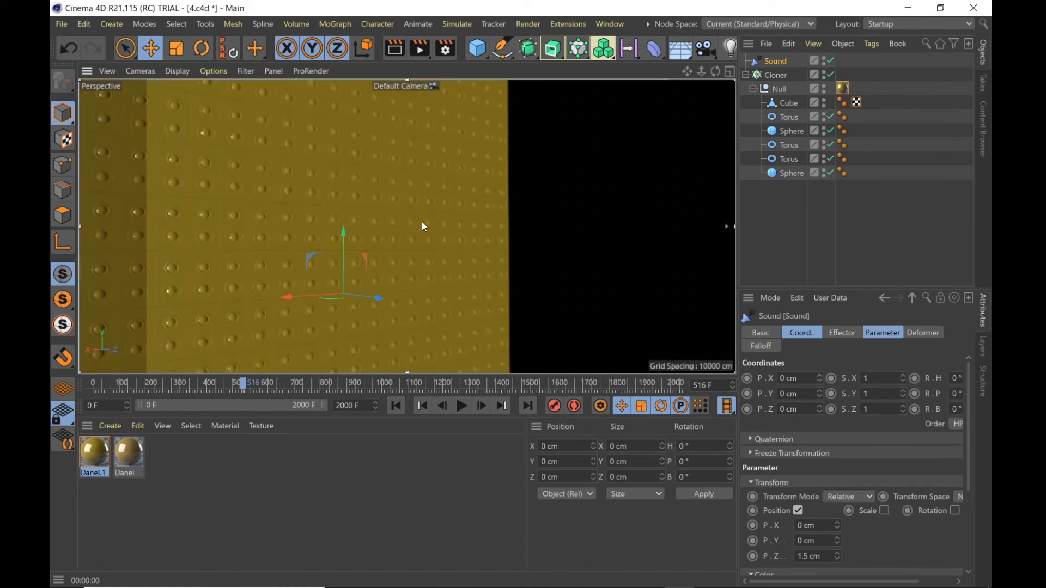
Add an Omni light and move it out in front of the speaker wall, to about X -151, Y 58, Z 303 cm
{"action": "scroll", "coordinate": [343, 255], "scroll_direction": "up", "scroll_amount": 2}
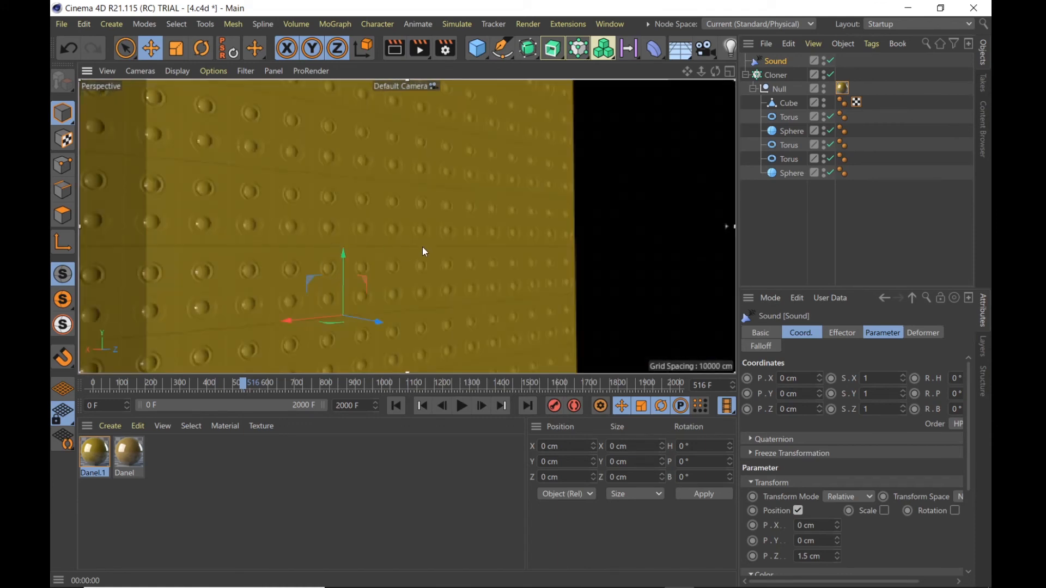
{"action": "left_click", "coordinate": [732, 49]}
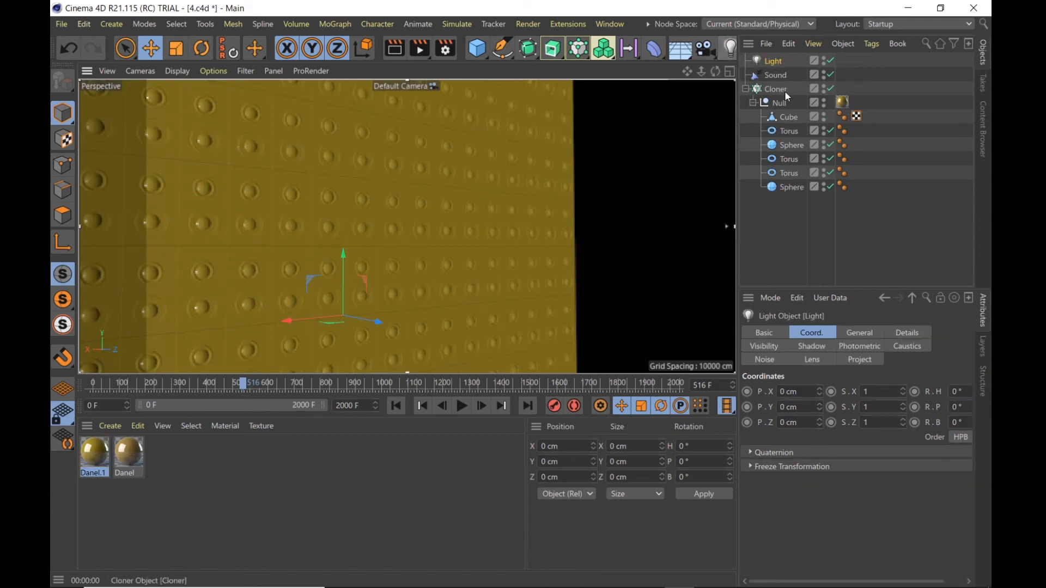
{"action": "scroll", "coordinate": [384, 318], "scroll_direction": "down", "scroll_amount": 2}
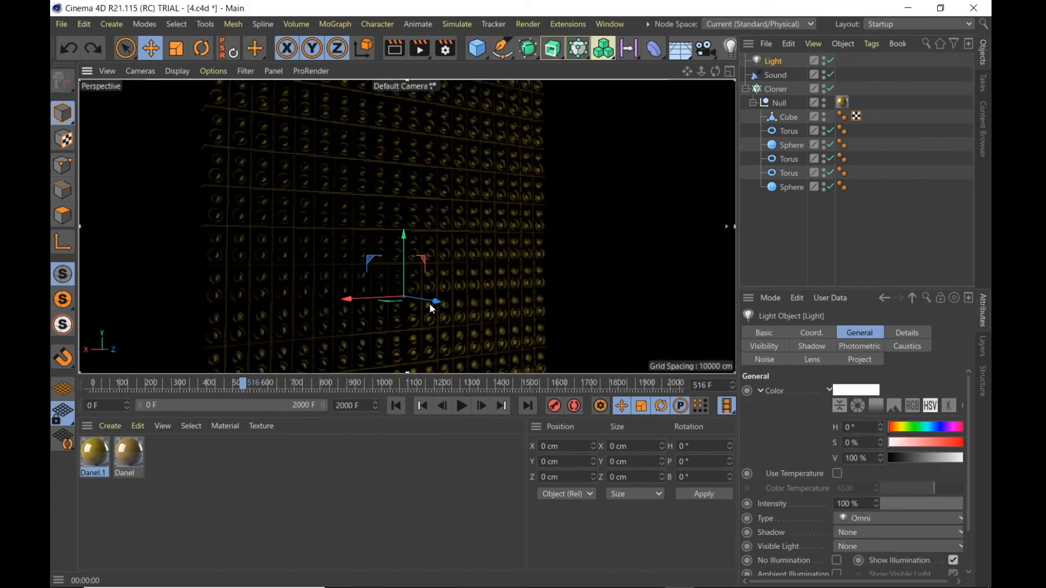
{"action": "left_click_drag", "start_coordinate": [435, 303], "coordinate": [637, 345]}
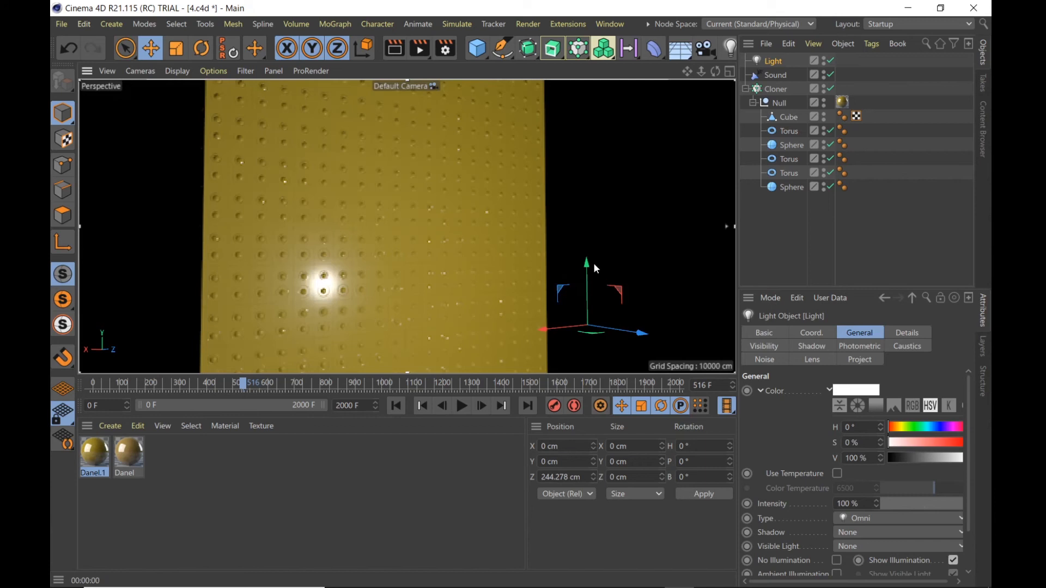
{"action": "left_click_drag", "start_coordinate": [589, 266], "coordinate": [590, 174]}
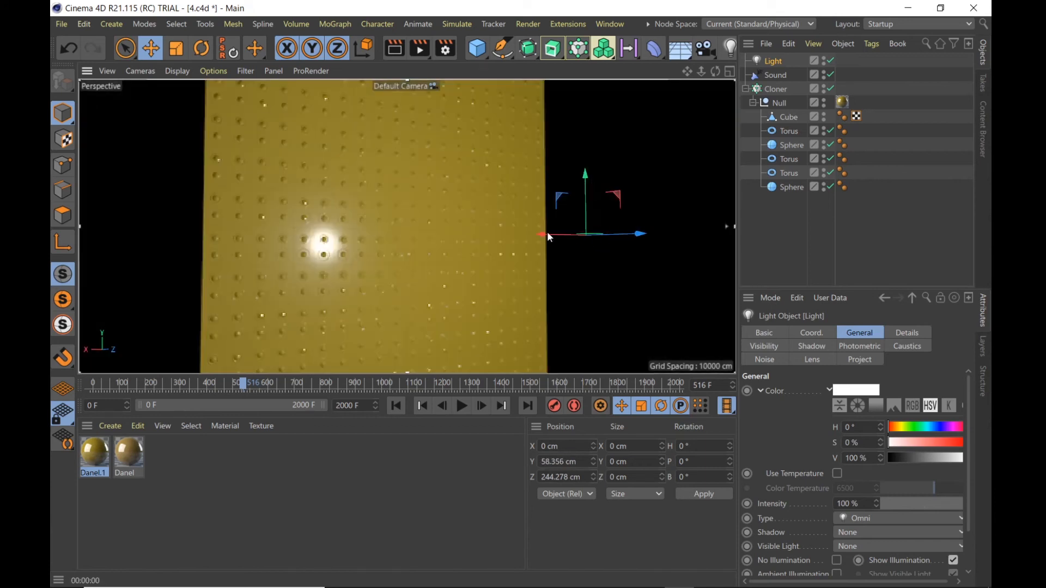
{"action": "left_click_drag", "start_coordinate": [547, 233], "coordinate": [611, 244]}
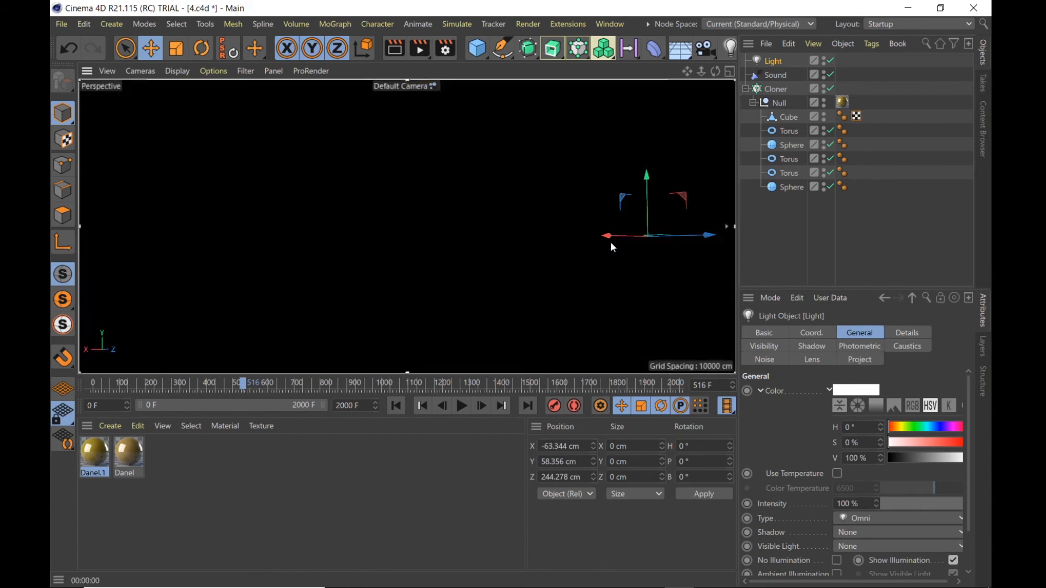
{"action": "left_click_drag", "start_coordinate": [608, 238], "coordinate": [683, 233]}
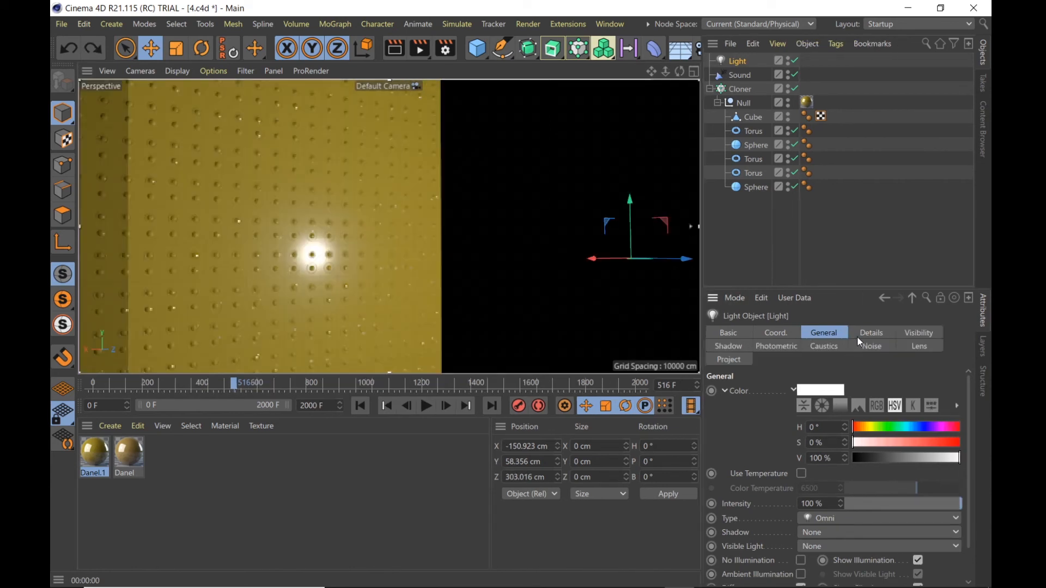
Raise the light's contrast to 258 %
{"action": "left_click", "coordinate": [873, 335]}
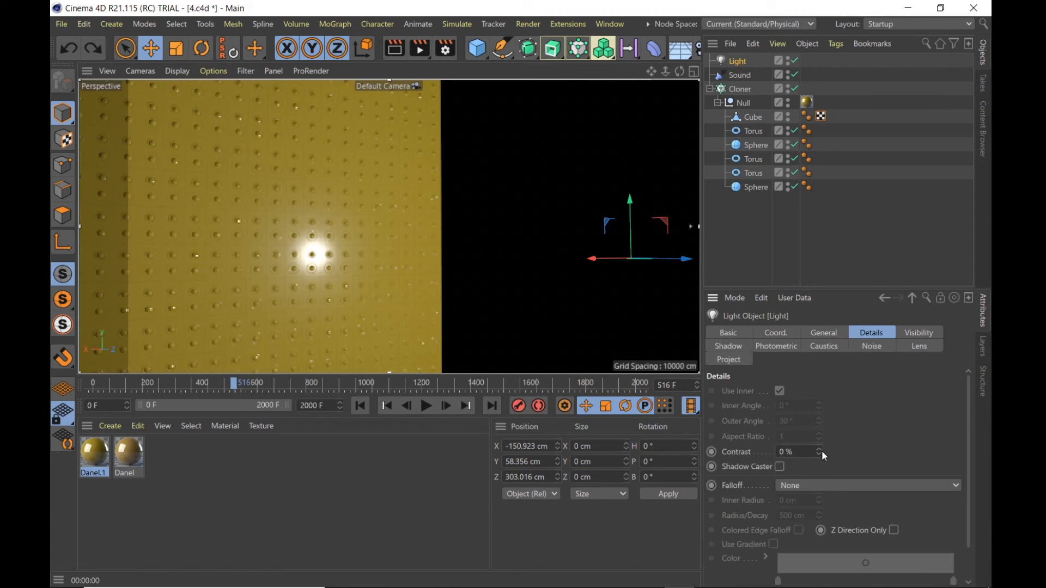
{"action": "left_click_drag", "start_coordinate": [821, 450], "coordinate": [821, 450]}
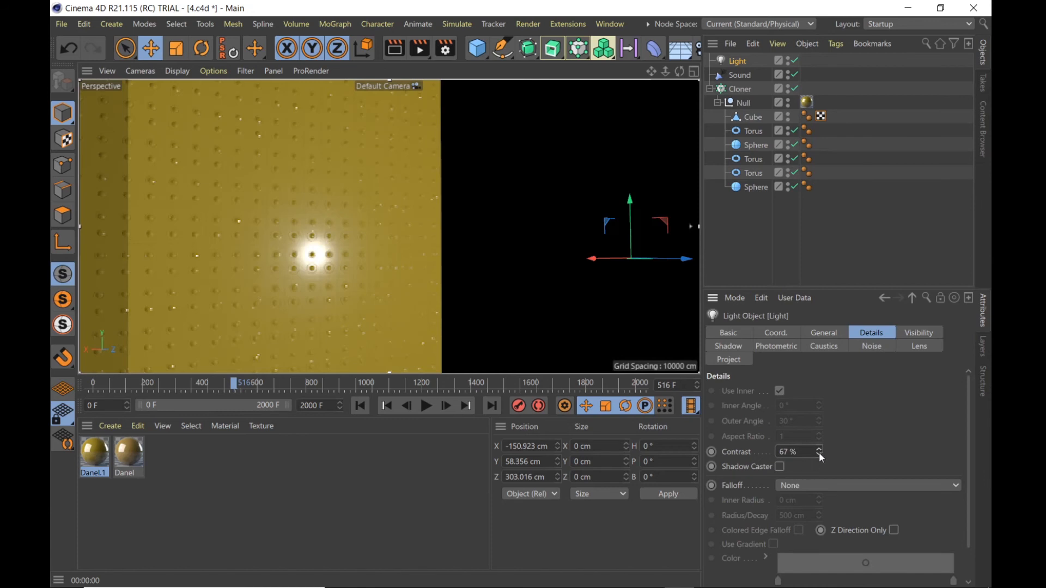
{"action": "left_click_drag", "start_coordinate": [819, 453], "coordinate": [823, 449]}
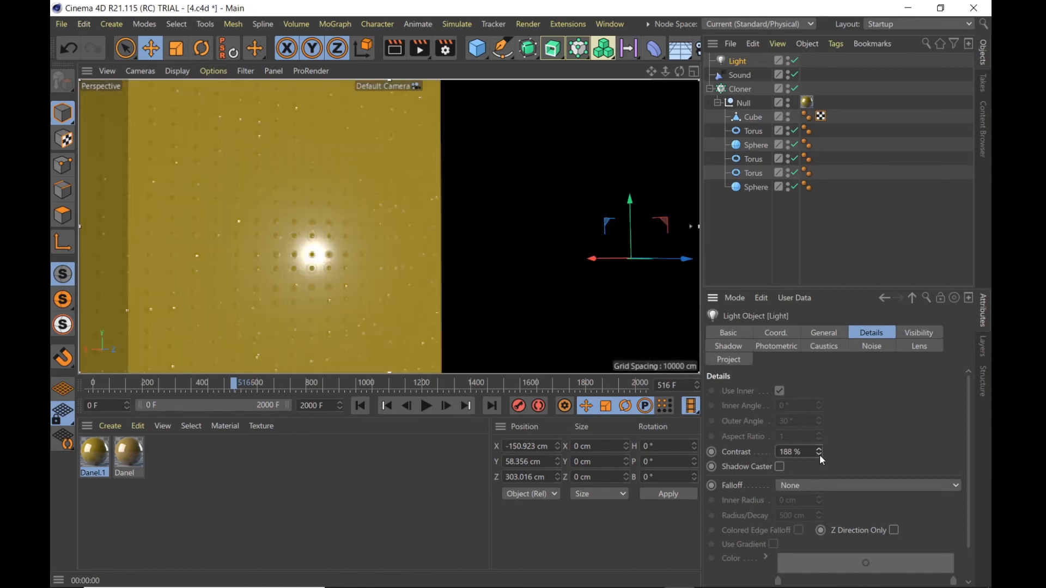
{"action": "left_click_drag", "start_coordinate": [819, 454], "coordinate": [821, 450]}
Rotate the Cloner so the speaker wall tilts diagonally, to about H -5.3°, P 16.3°, B 4.6°
{"action": "scroll", "coordinate": [281, 263], "scroll_direction": "up", "scroll_amount": 3}
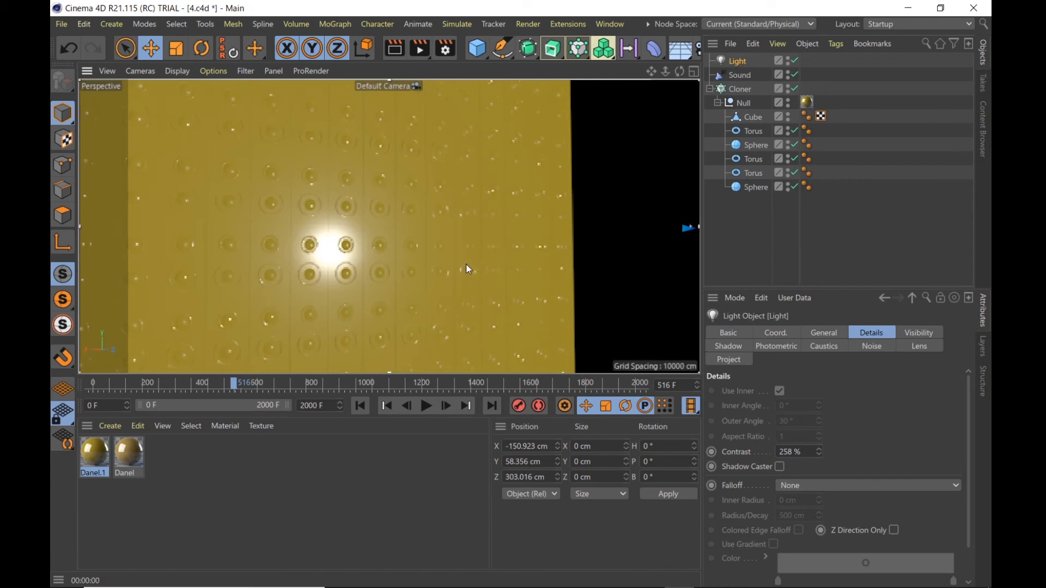
{"action": "middle_click_drag", "start_coordinate": [466, 264], "coordinate": [640, 244], "text": "alt"}
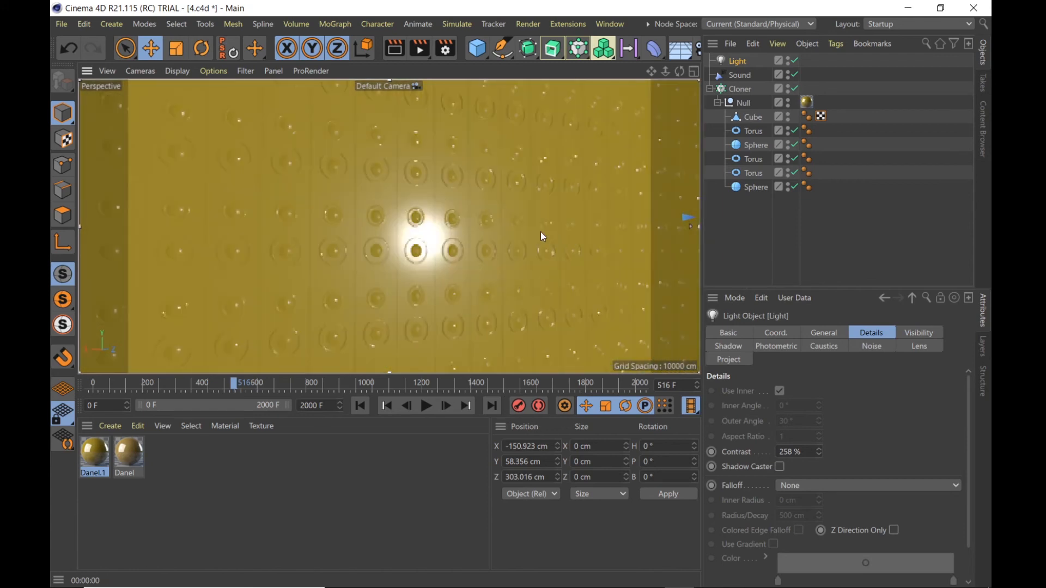
{"action": "left_click_drag", "start_coordinate": [537, 234], "coordinate": [593, 256], "text": "alt"}
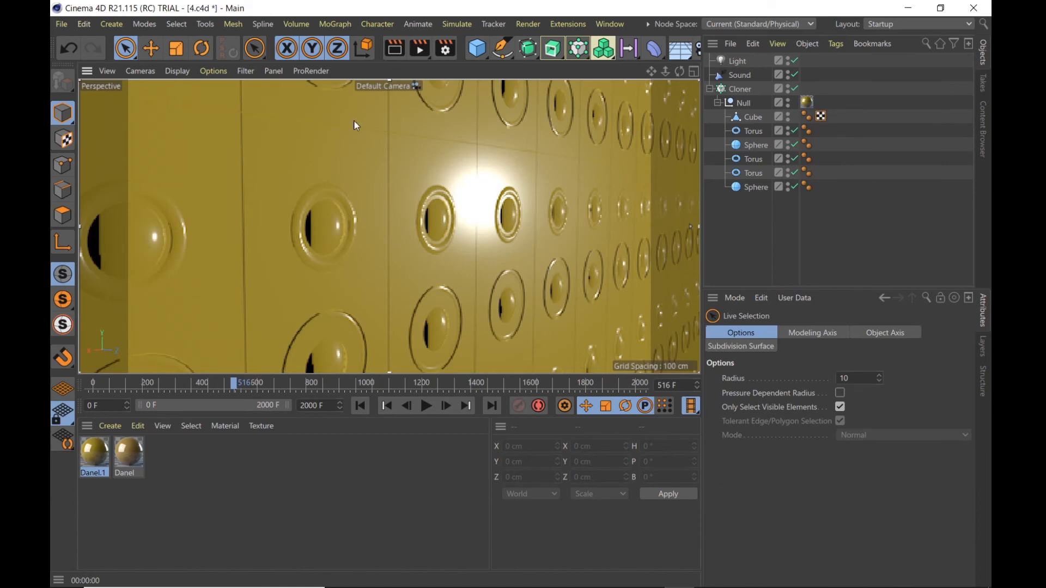
{"action": "left_click", "coordinate": [738, 92]}
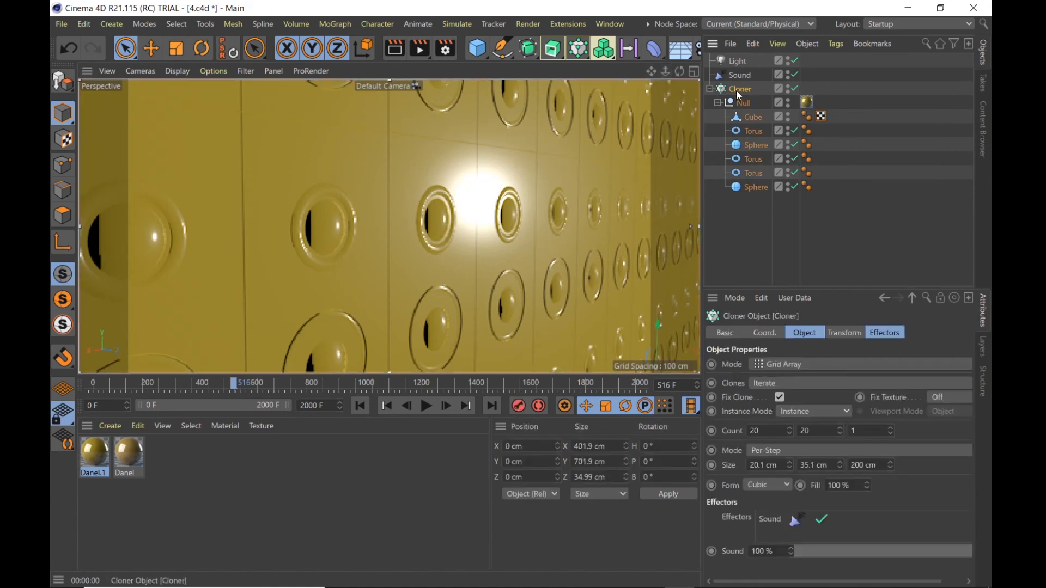
{"action": "left_click", "coordinate": [201, 50]}
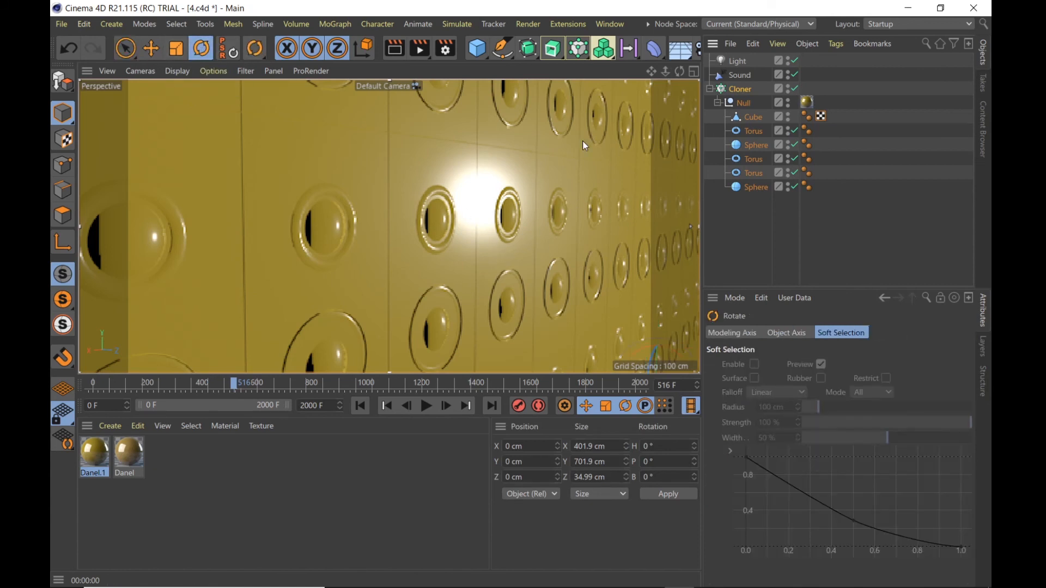
{"action": "left_click", "coordinate": [646, 353]}
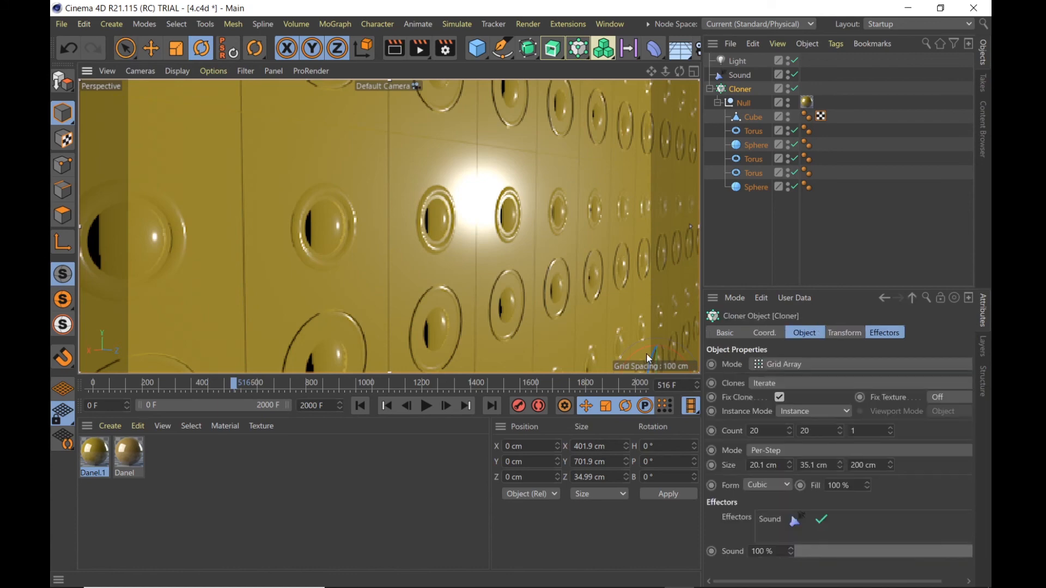
{"action": "middle_click_drag", "start_coordinate": [636, 270], "coordinate": [618, 224], "text": "alt"}
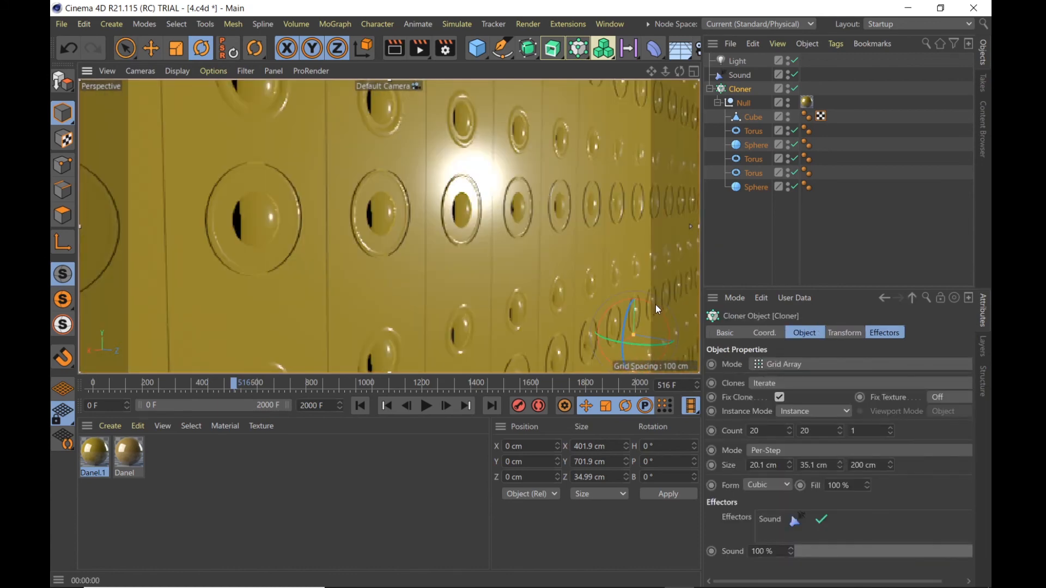
{"action": "left_click_drag", "start_coordinate": [655, 305], "coordinate": [644, 295]}
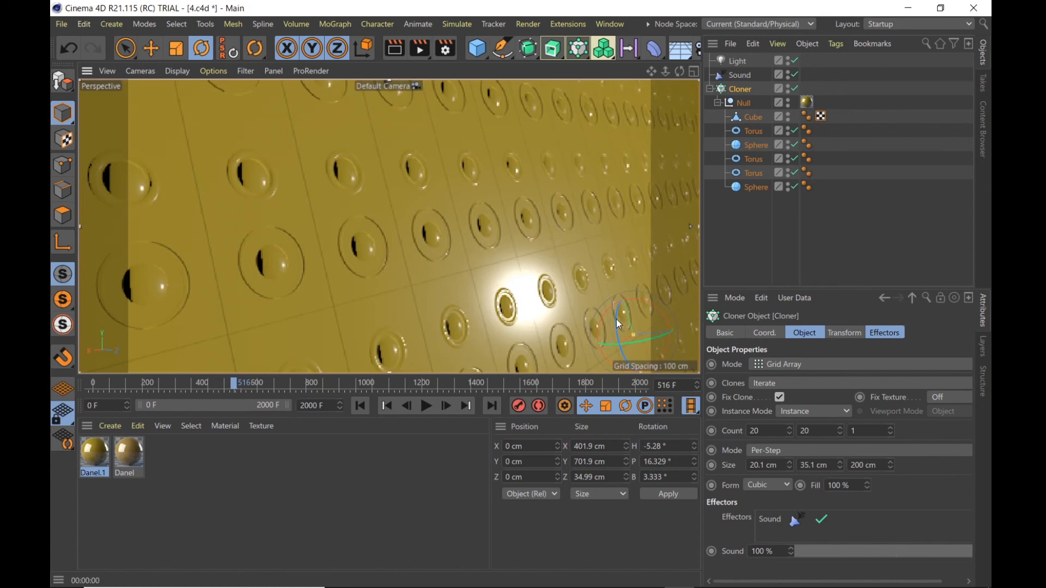
{"action": "mouse_move", "coordinate": [618, 325]}
{"action": "left_mouse_down"}
{"action": "mouse_move", "coordinate": [616, 312]}
{"action": "mouse_move", "coordinate": [618, 324]}
{"action": "left_mouse_up"}
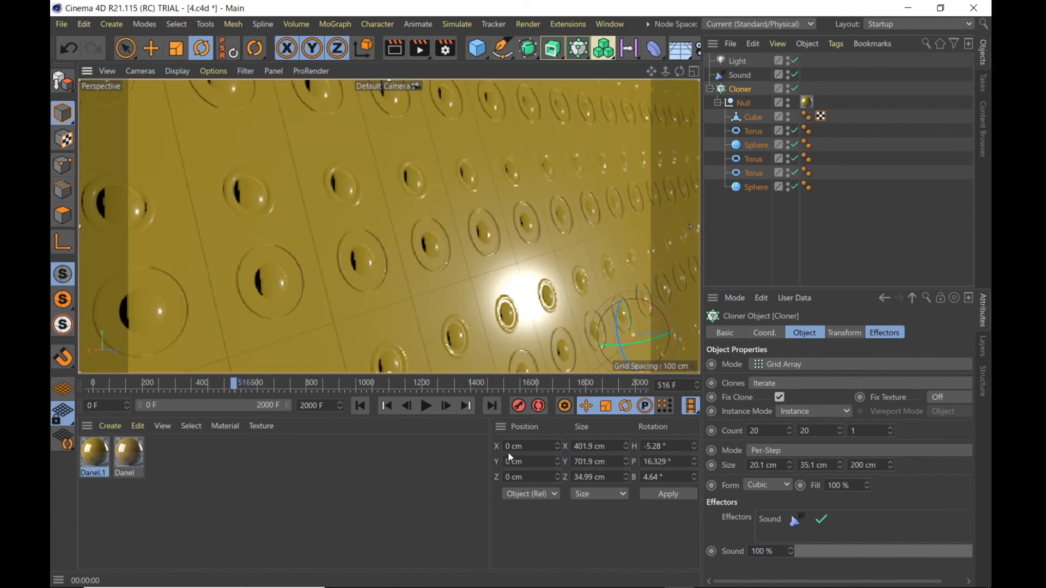
Switch to Photoshop to compare the wall with the yellow speaker-wall reference images, and return to Cinema 4D
{"action": "left_click", "coordinate": [559, 573]}
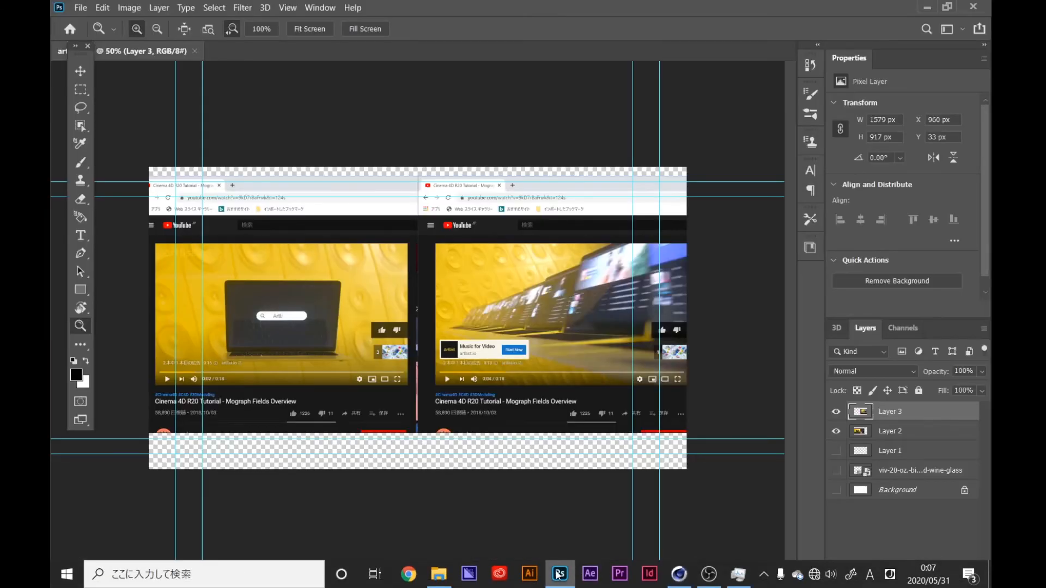
{"action": "left_click", "coordinate": [560, 574]}
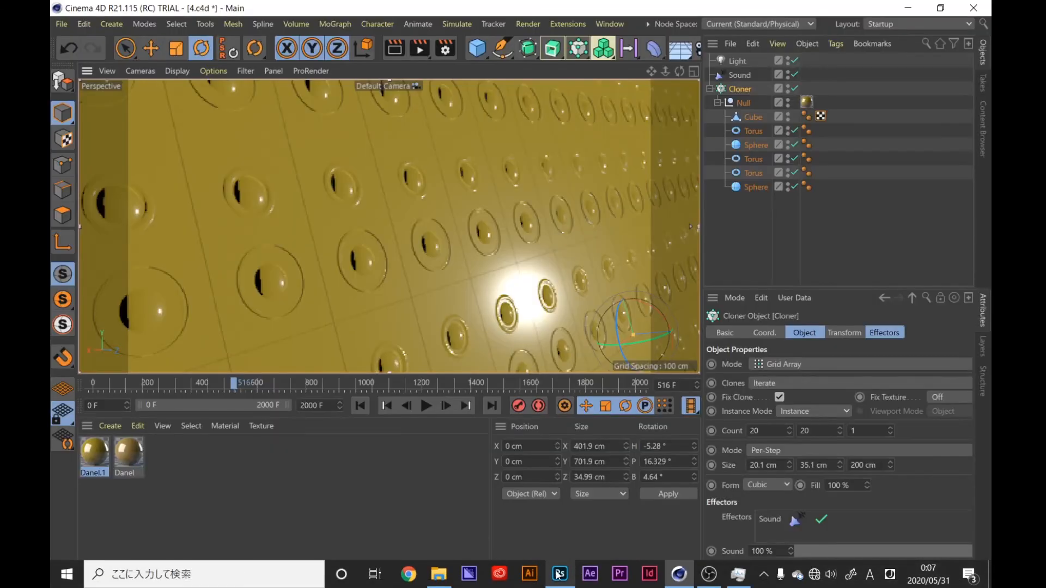
{"action": "left_click", "coordinate": [560, 573]}
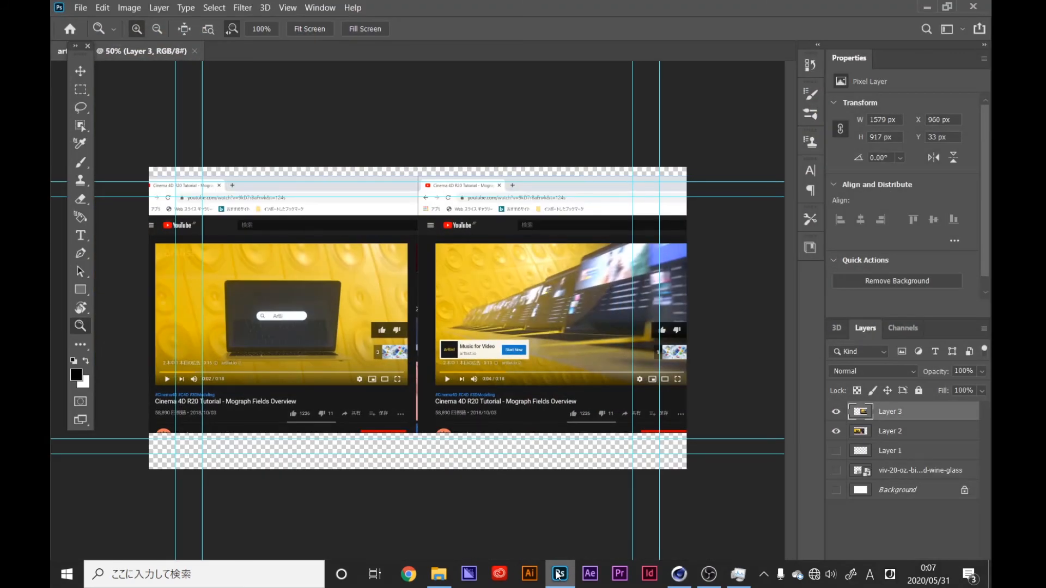
{"action": "left_click", "coordinate": [560, 573]}
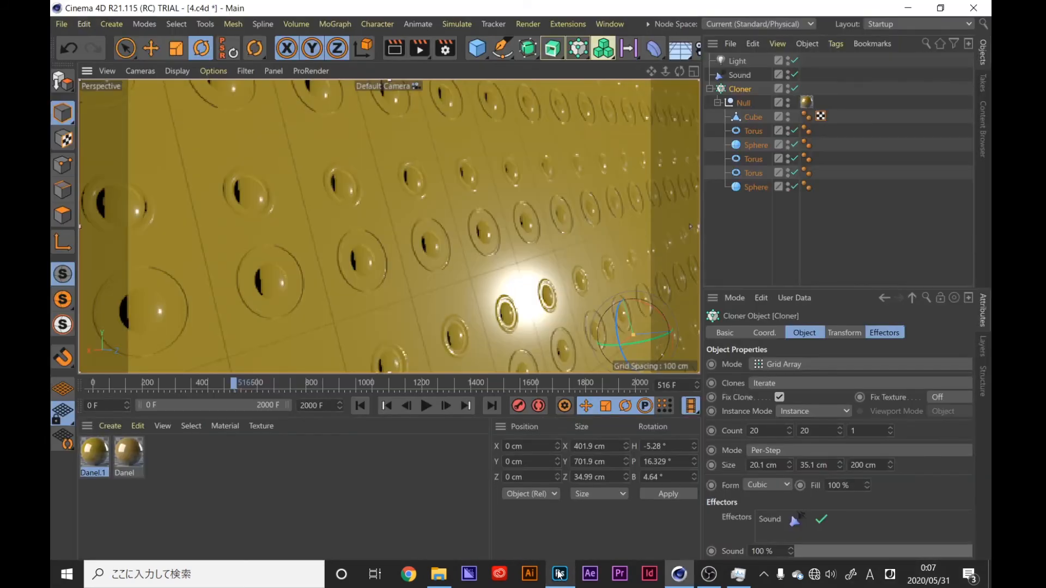
Rotate the Cloner further to about H -16.2°, P 15.2°, B 7.6° for a closer, more angled speaker wall
{"action": "left_click_drag", "start_coordinate": [557, 223], "coordinate": [539, 113], "text": "alt"}
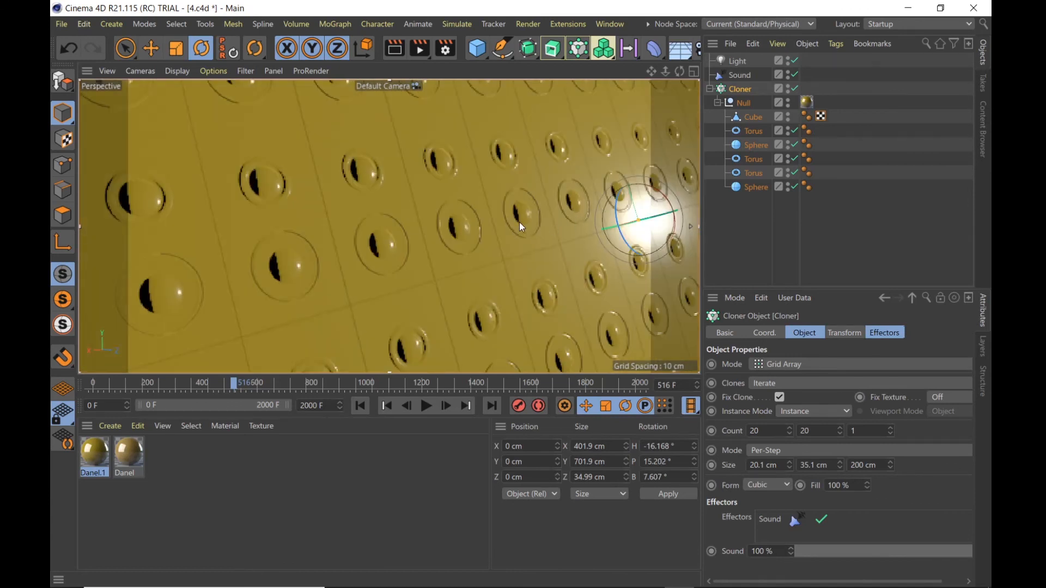
{"action": "left_click", "coordinate": [130, 53]}
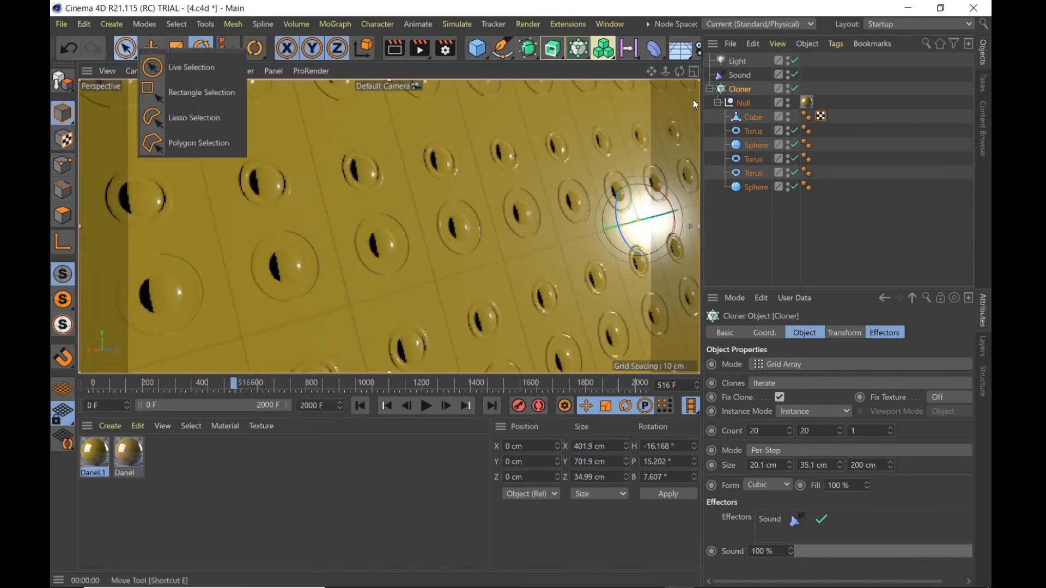
Shift the light through its position coordinates to about X -195, Y 95, Z 174 cm
{"action": "left_click", "coordinate": [750, 60]}
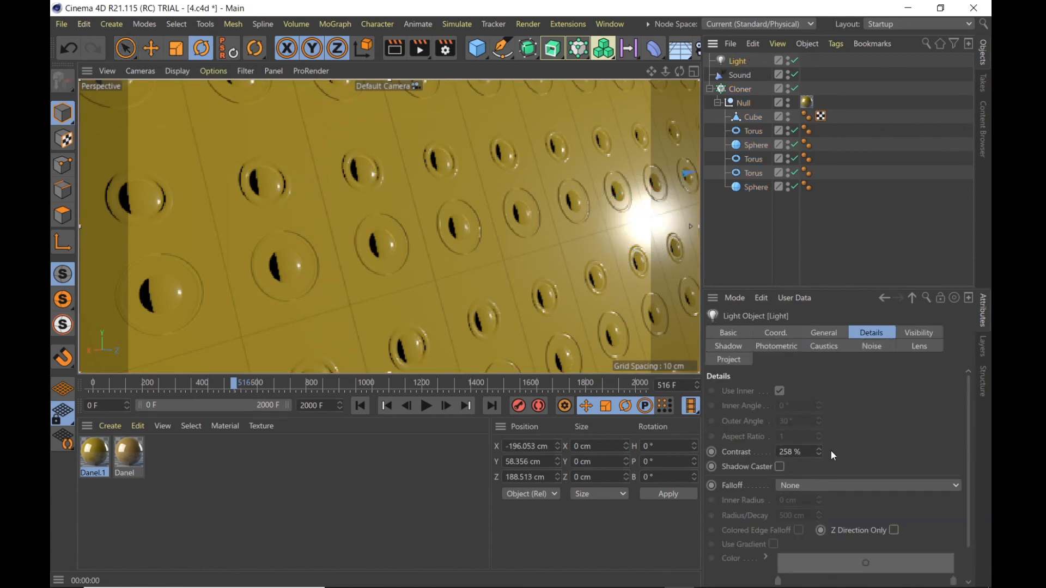
{"action": "left_click", "coordinate": [776, 333]}
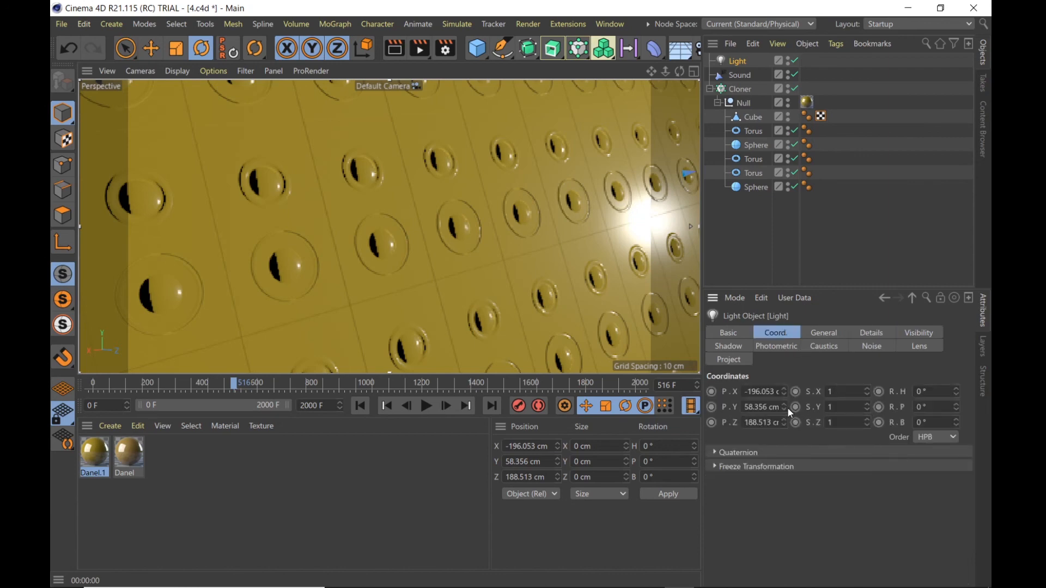
{"action": "mouse_move", "coordinate": [783, 406]}
{"action": "left_mouse_down"}
{"action": "mouse_move", "coordinate": [784, 385]}
{"action": "mouse_move", "coordinate": [783, 419]}
{"action": "mouse_move", "coordinate": [784, 354]}
{"action": "mouse_move", "coordinate": [782, 425]}
{"action": "mouse_move", "coordinate": [782, 391]}
{"action": "left_mouse_up"}
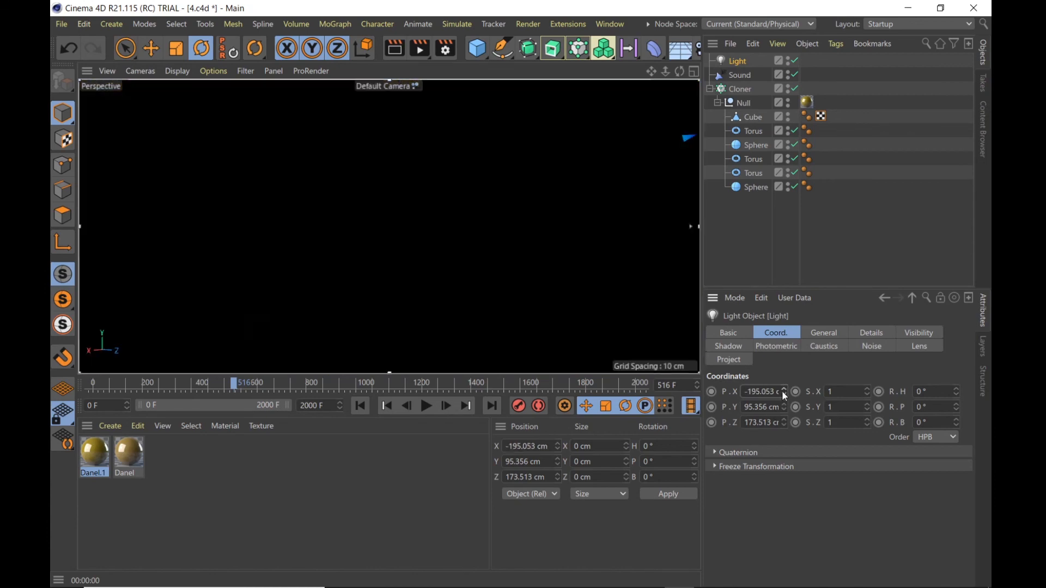